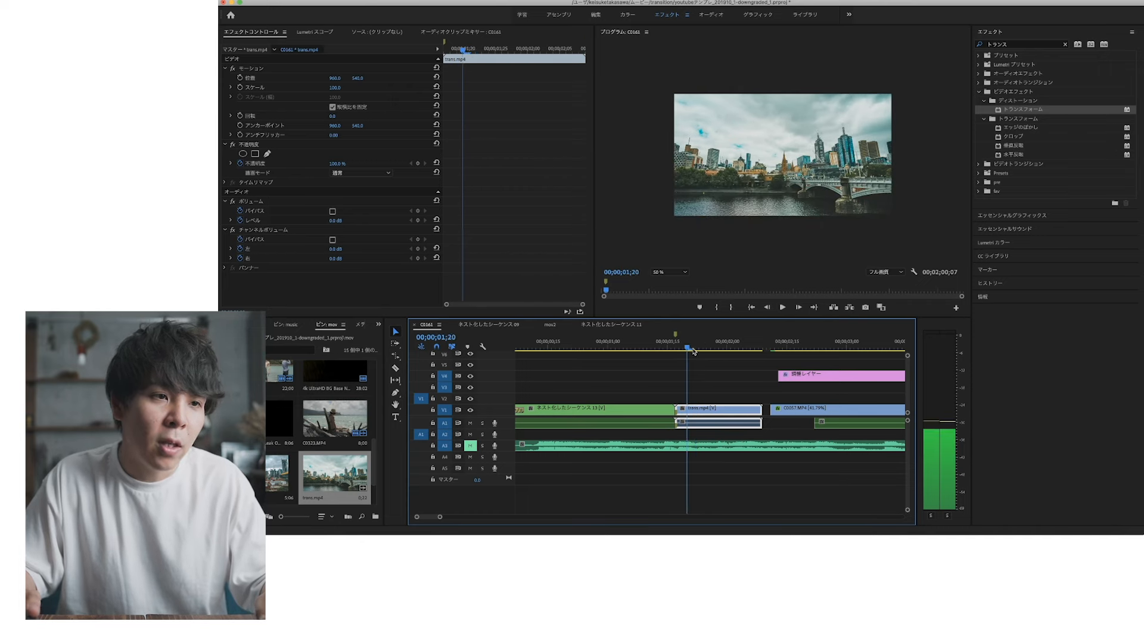
Create a 1920 × 1080 adjustment layer and place it on V2 across the cut between the nested sequence and trans.mp4
key(Up)
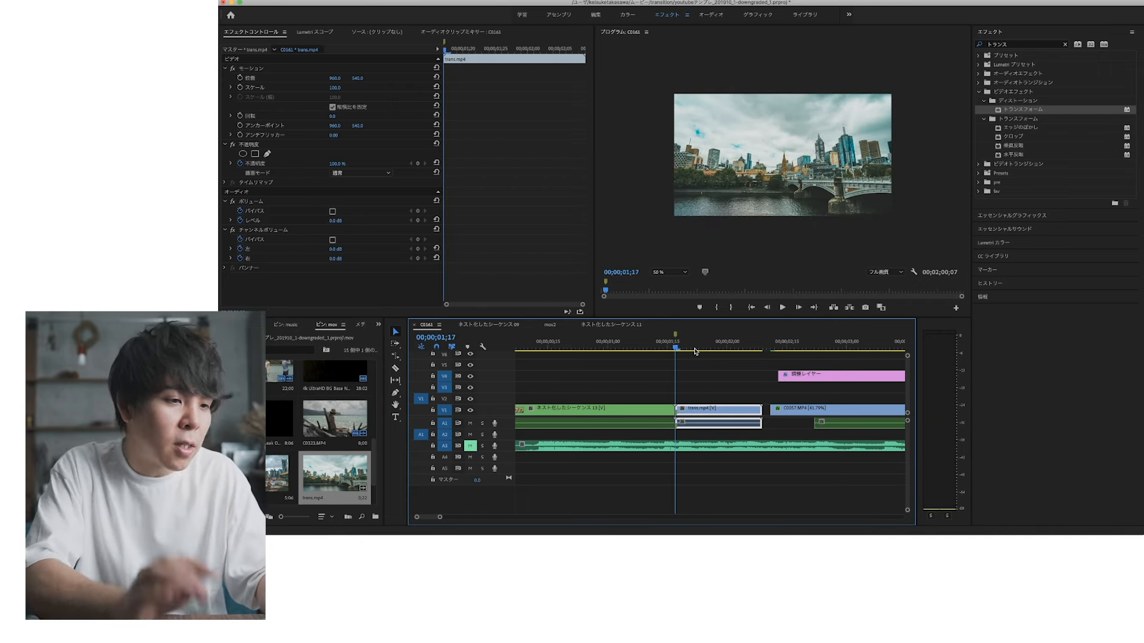
click(357, 418)
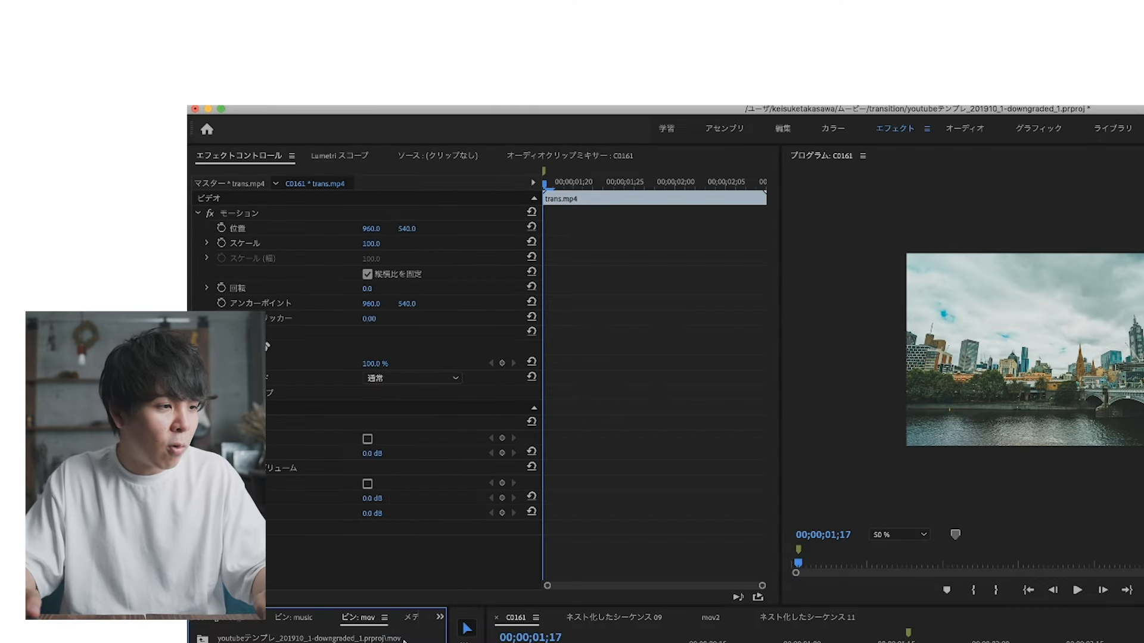
click(331, 107)
mouse_move(334, 113)
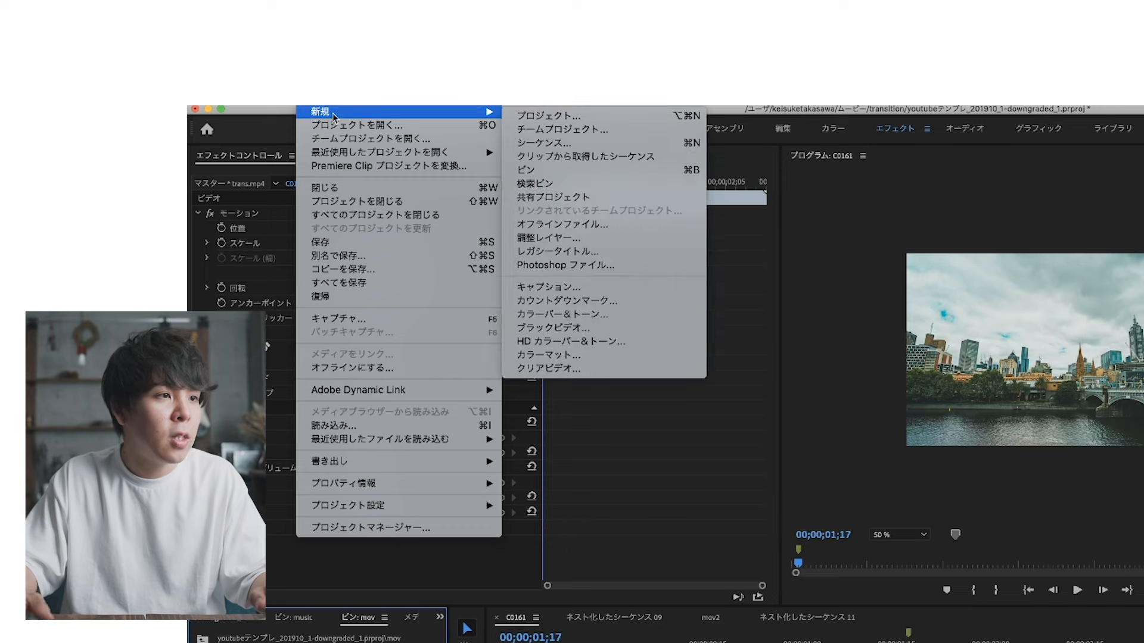
click(620, 241)
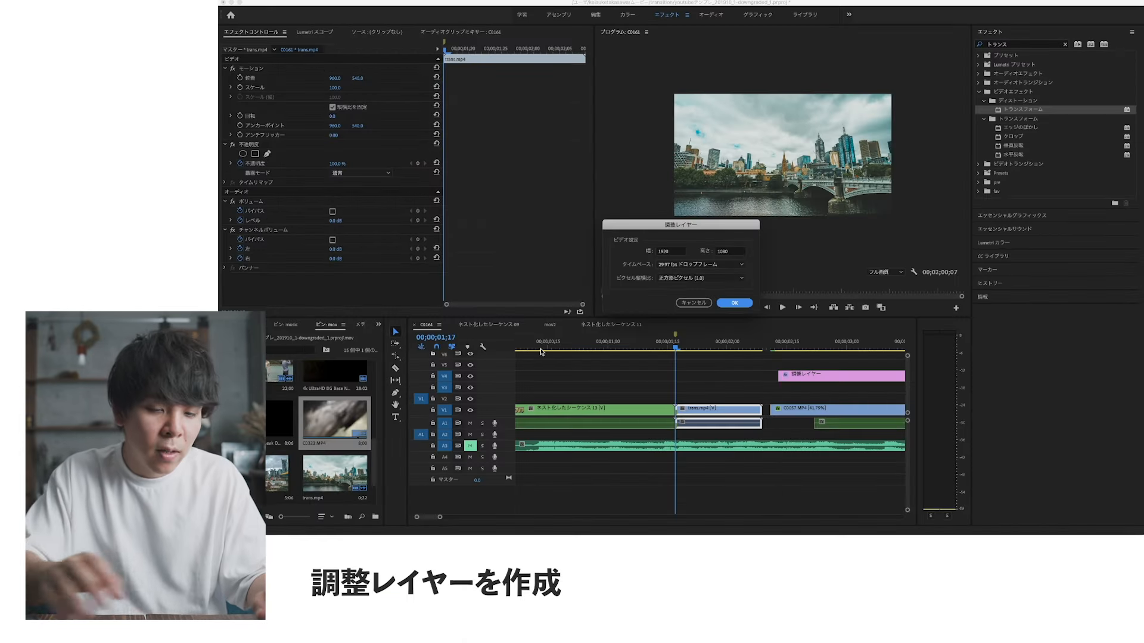
key(Return)
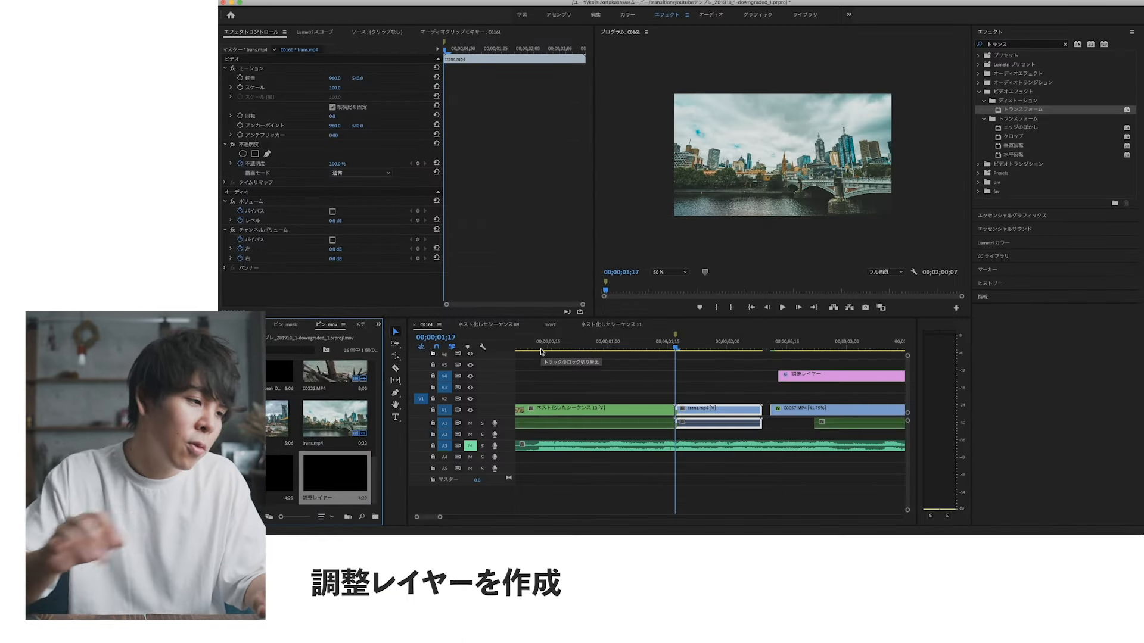
drag(333, 477, 571, 356)
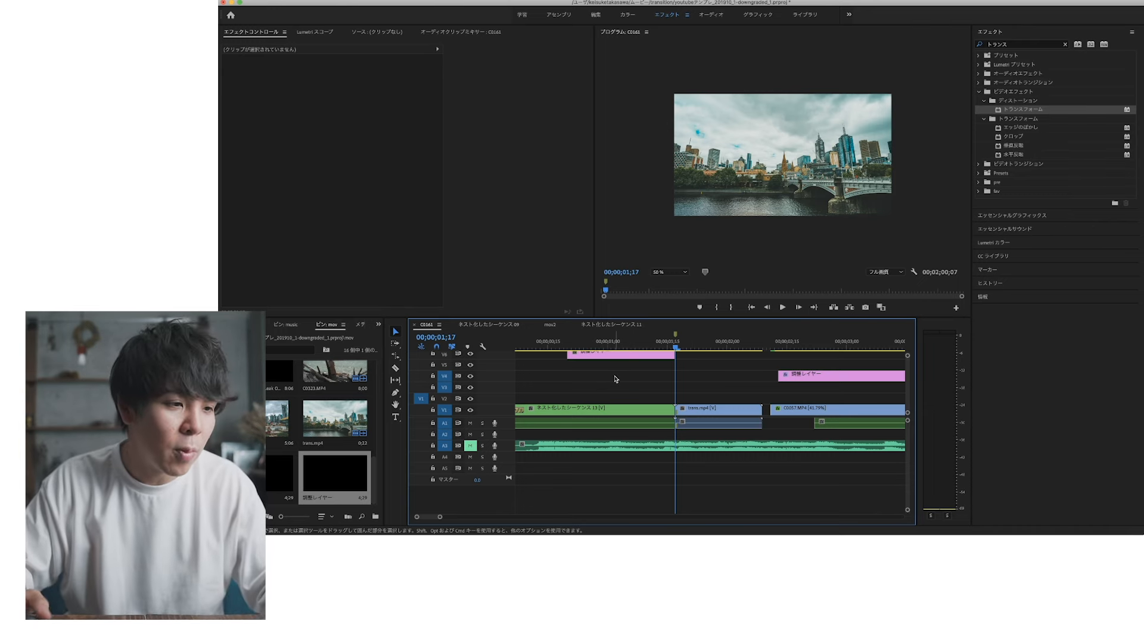
drag(627, 357, 683, 400)
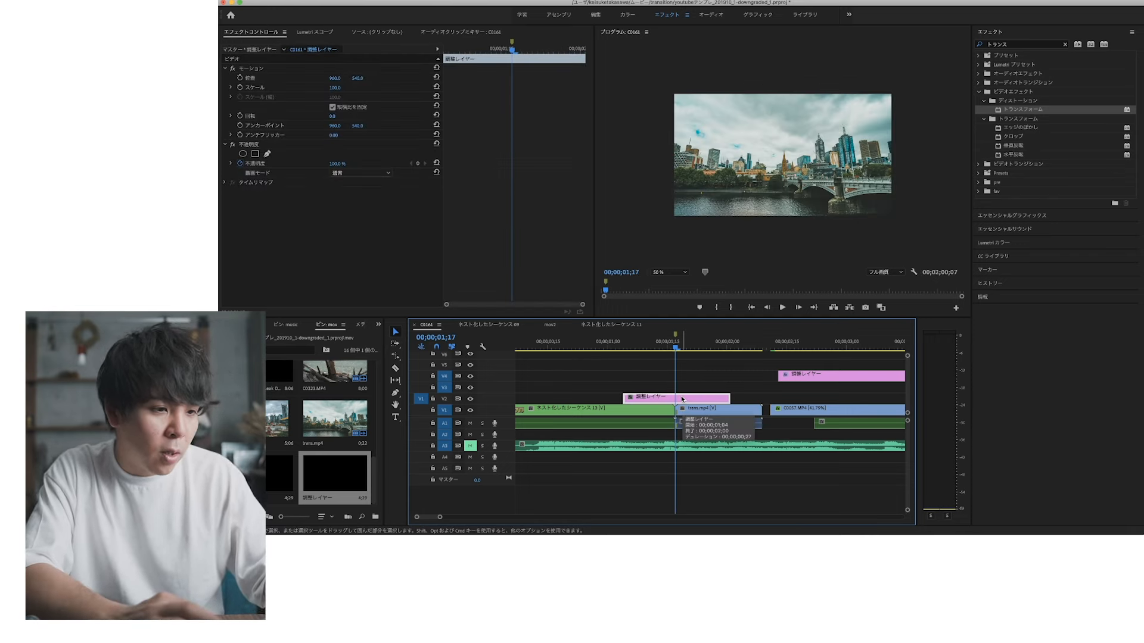
Split the nested sequence clip and the adjustment layer at 00;00;01;11, six frames before the cut
click(658, 410)
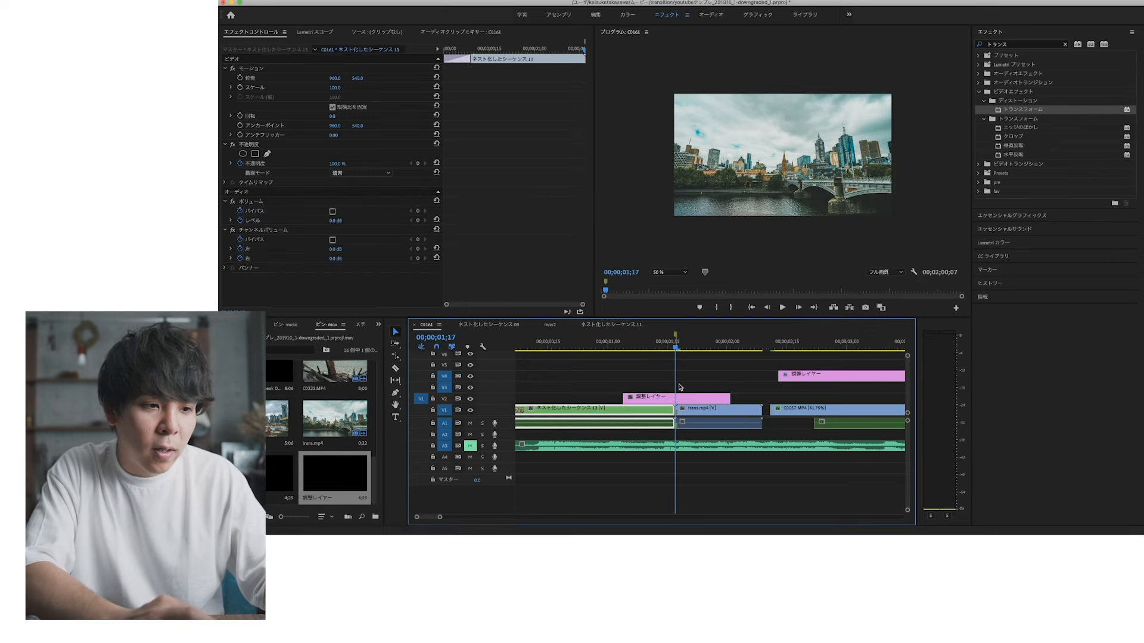
key(Left)
key(Left)
key(Left)
key(Left)
key(Left)
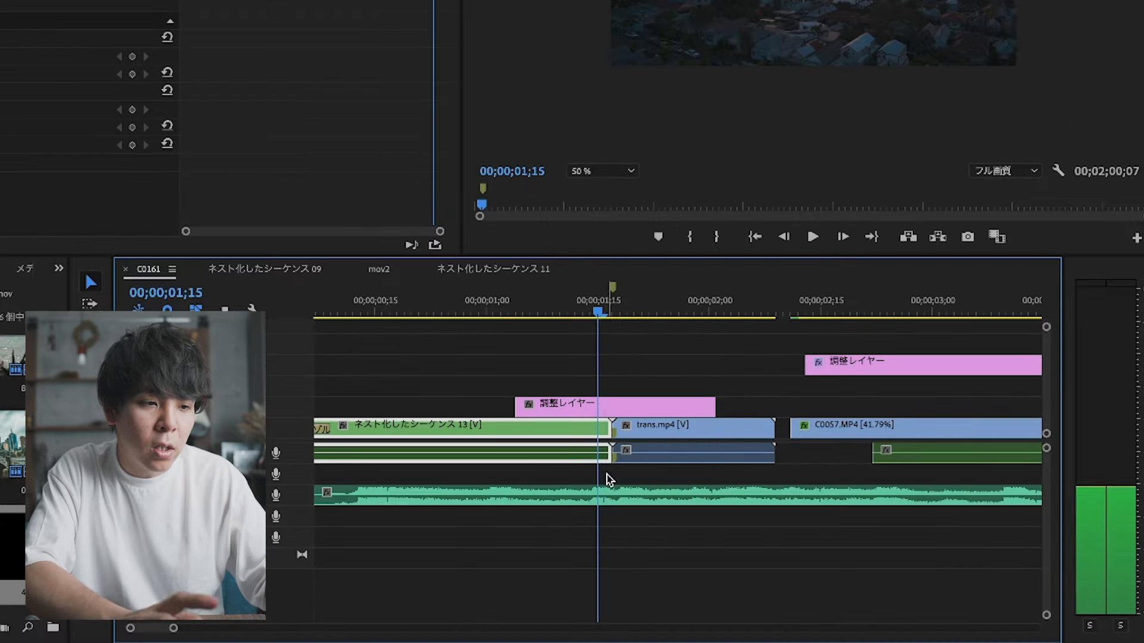
key(Left)
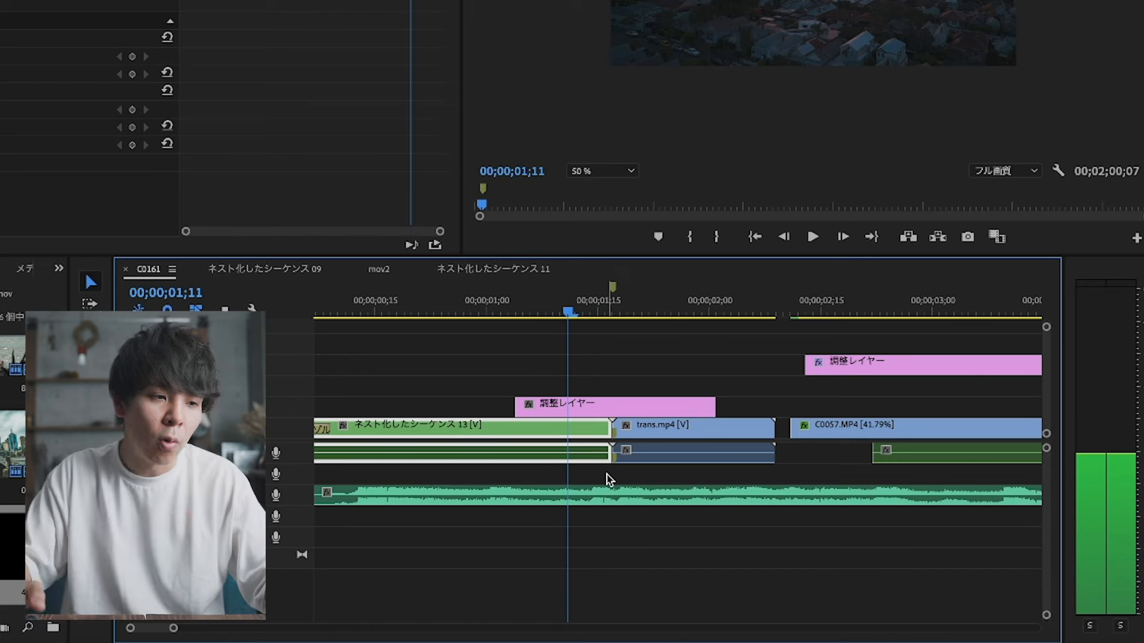
key(super+k)
click(598, 405)
key(super+k)
Delete the part of the V2 adjustment layer that lies before 00;00;01;11
click(660, 395)
click(536, 405)
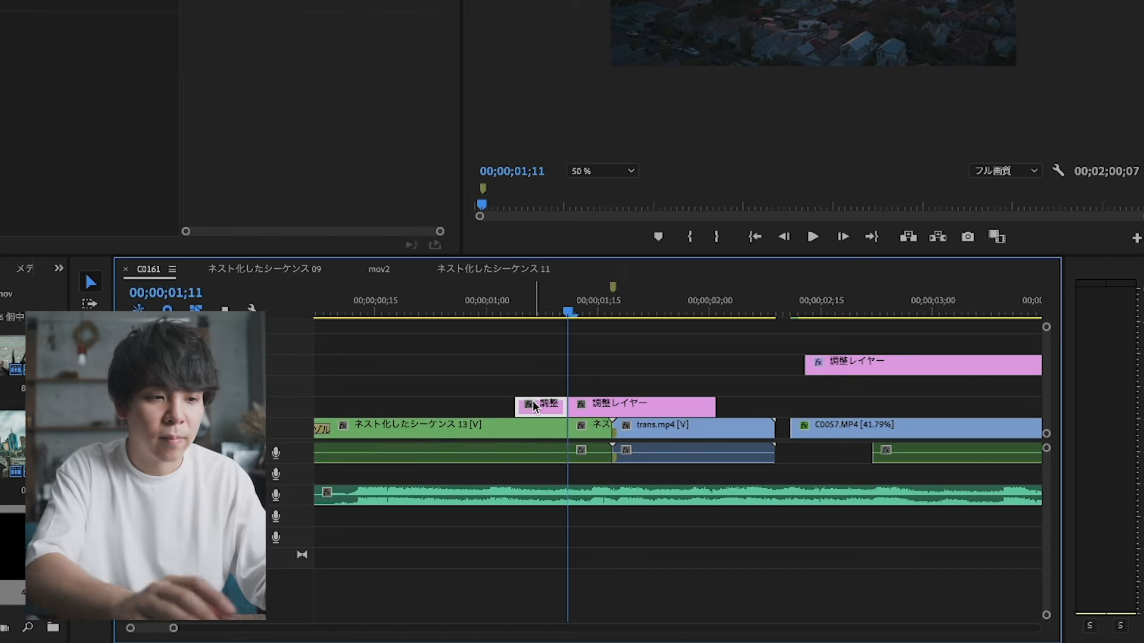
key(Delete)
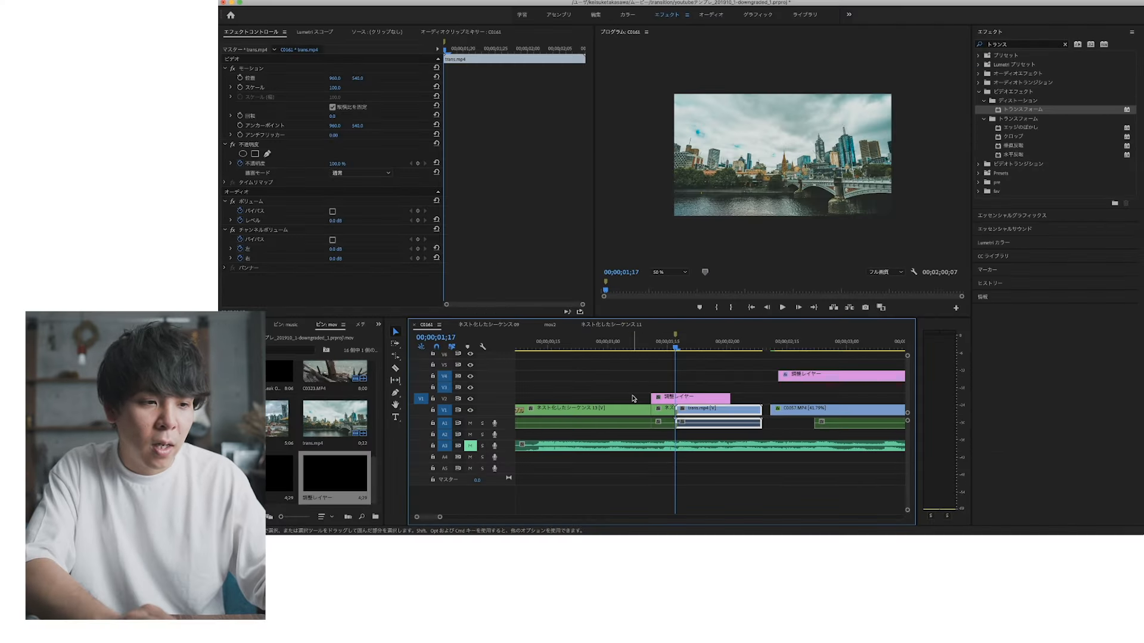
Split trans.mp4 at 00;00;01;23, six frames after the cut, and end the adjustment layer at the same point
key(Right)
key(Right)
key(Right)
key(Right)
key(Right)
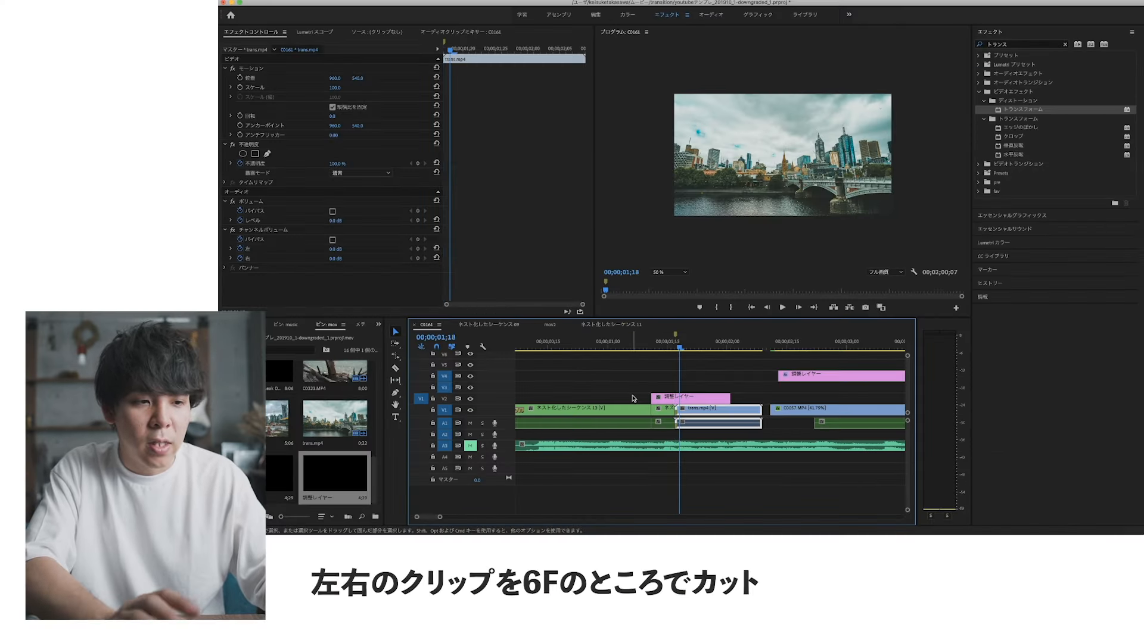
key(Right)
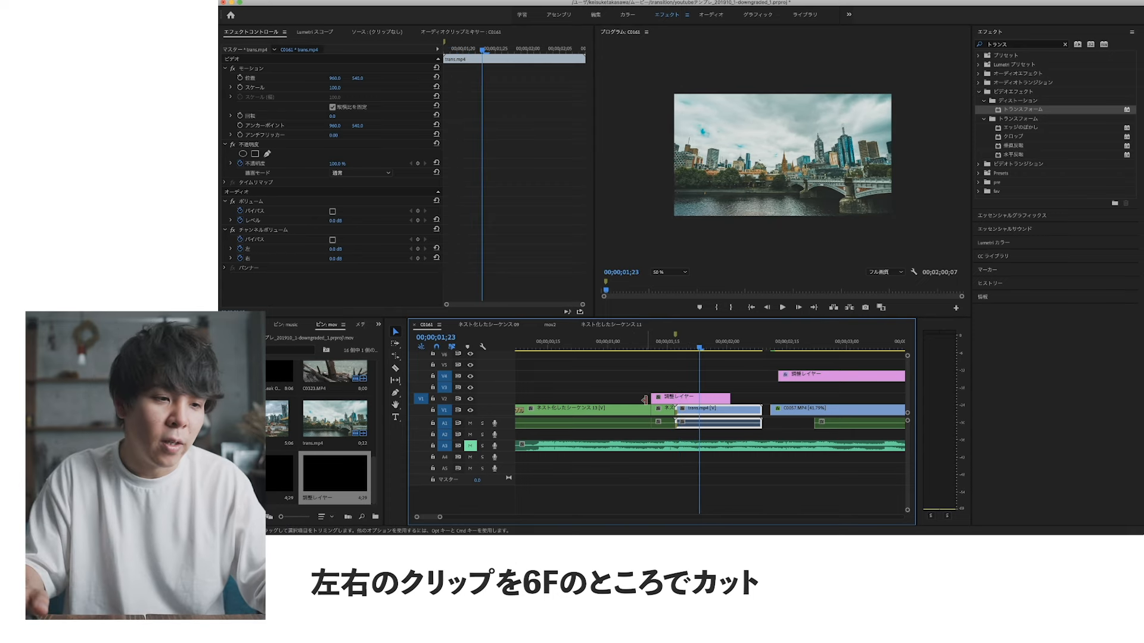
key(super+k)
drag(723, 396, 706, 412)
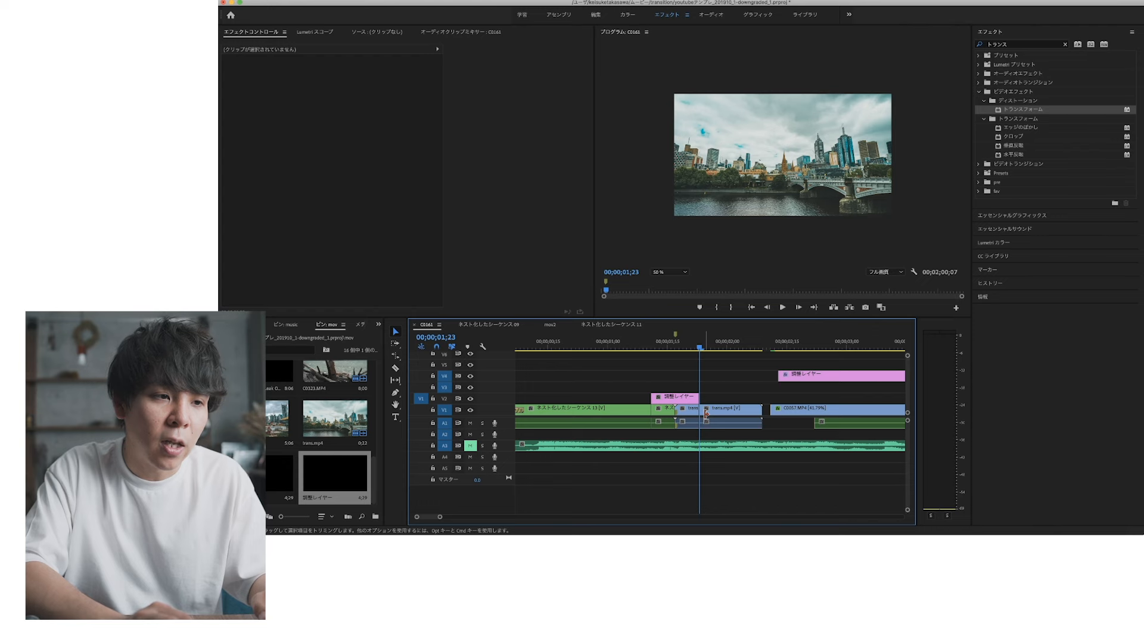
Step frame by frame through the split section to examine the frames before and after the cut
key(Left)
key(Left)
key(Left)
key(Left)
key(Left)
key(Left)
key(Left)
key(Left)
key(Left)
key(Left)
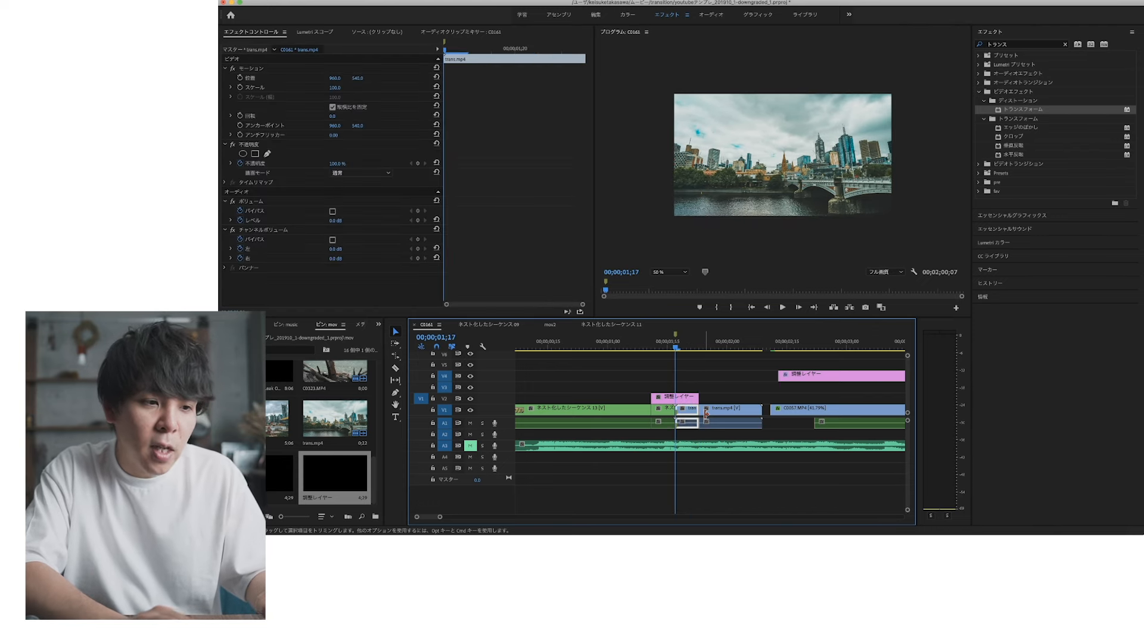
key(Right)
key(Right)
key(Right)
key(Right)
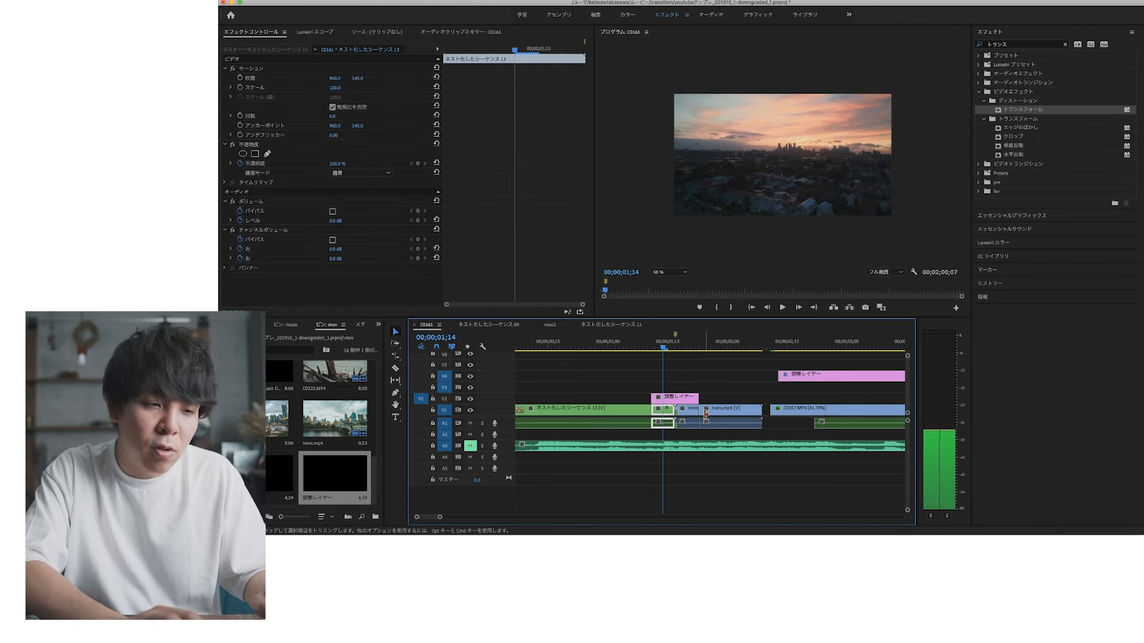
Duplicate the adjustment layer onto V3 and trim the V2 one so it starts at the cut, 00;00;01;17
click(689, 398)
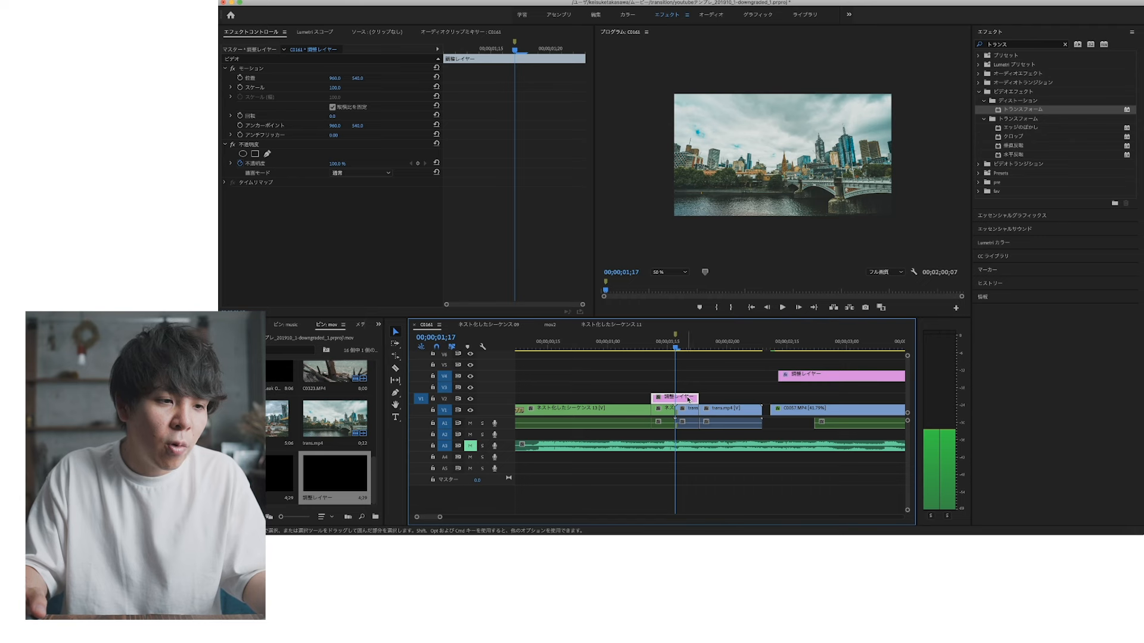
drag(689, 402, 691, 391)
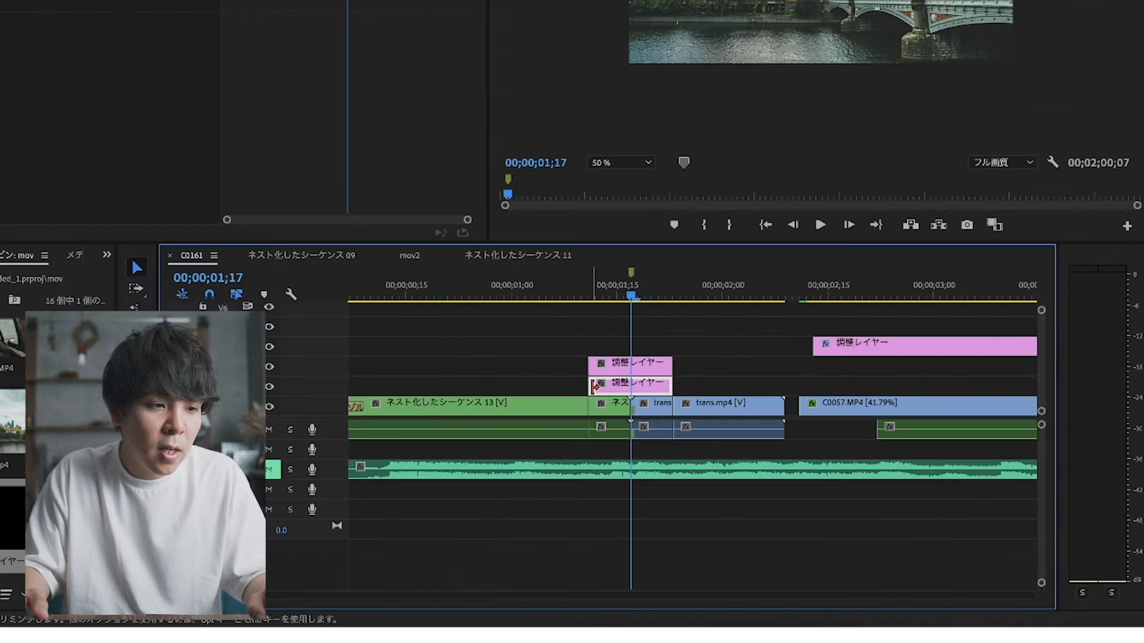
mouse_move(653, 398)
mouse_down()
mouse_move(677, 399)
mouse_move(635, 387)
mouse_up()
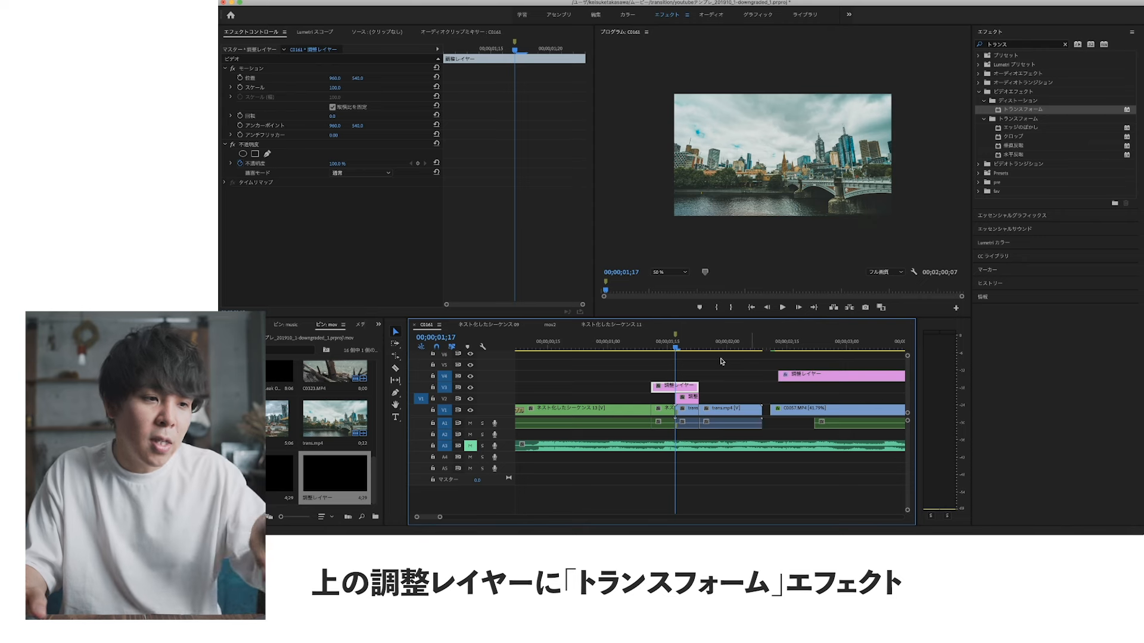
Apply the Transform effect (トランスフォーム) to the upper adjustment layer on V3
drag(1030, 115, 820, 221)
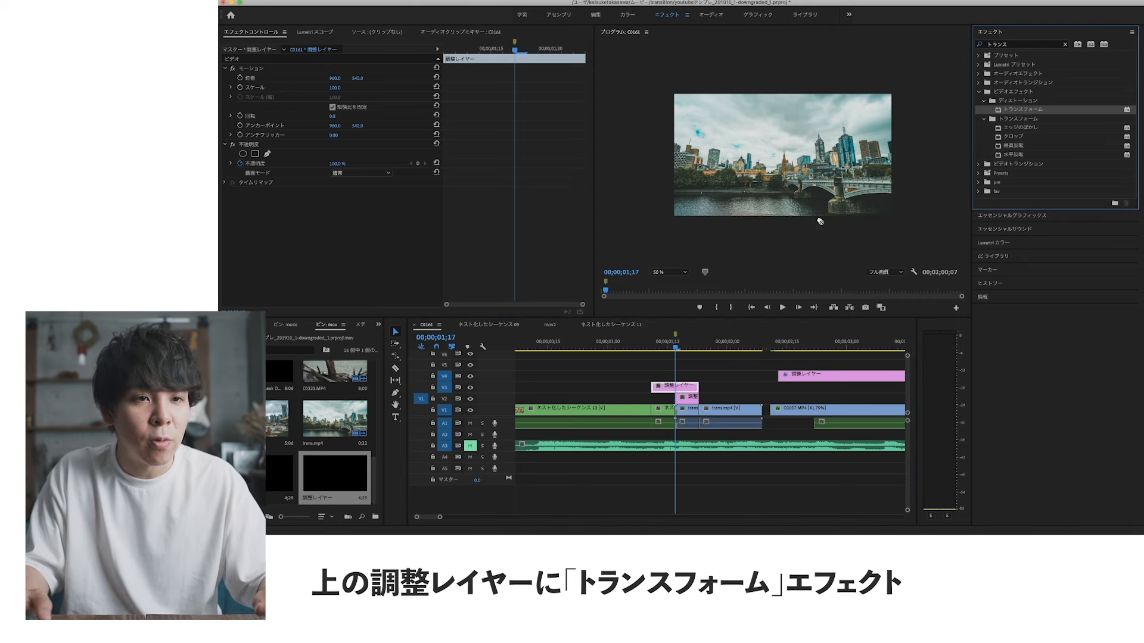
drag(675, 387, 675, 388)
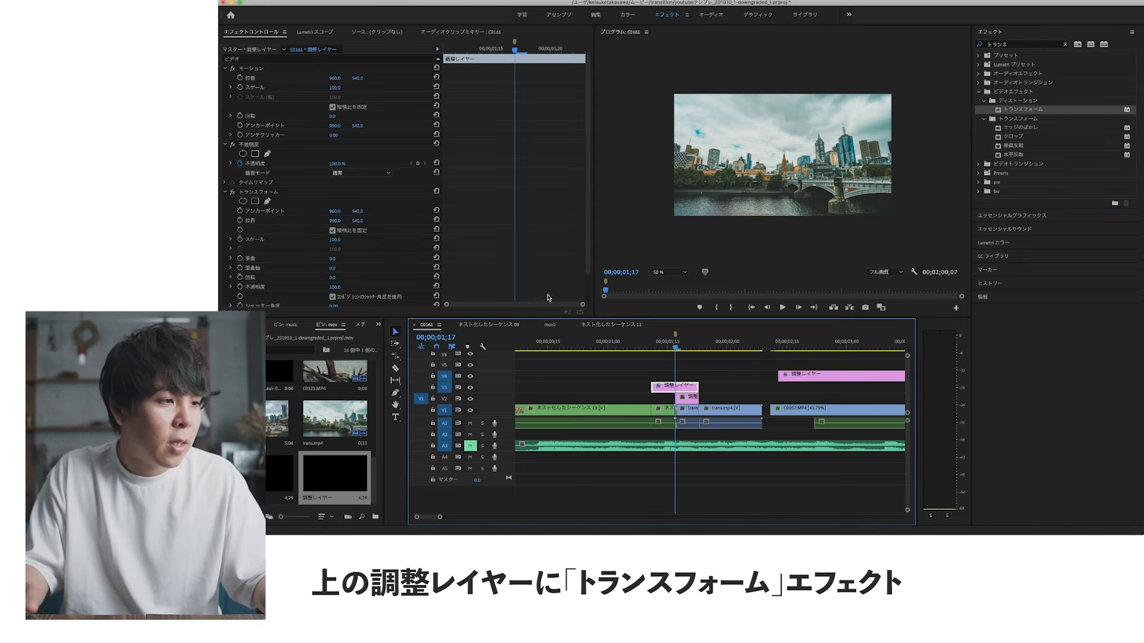
scroll(490, 240, down, 2)
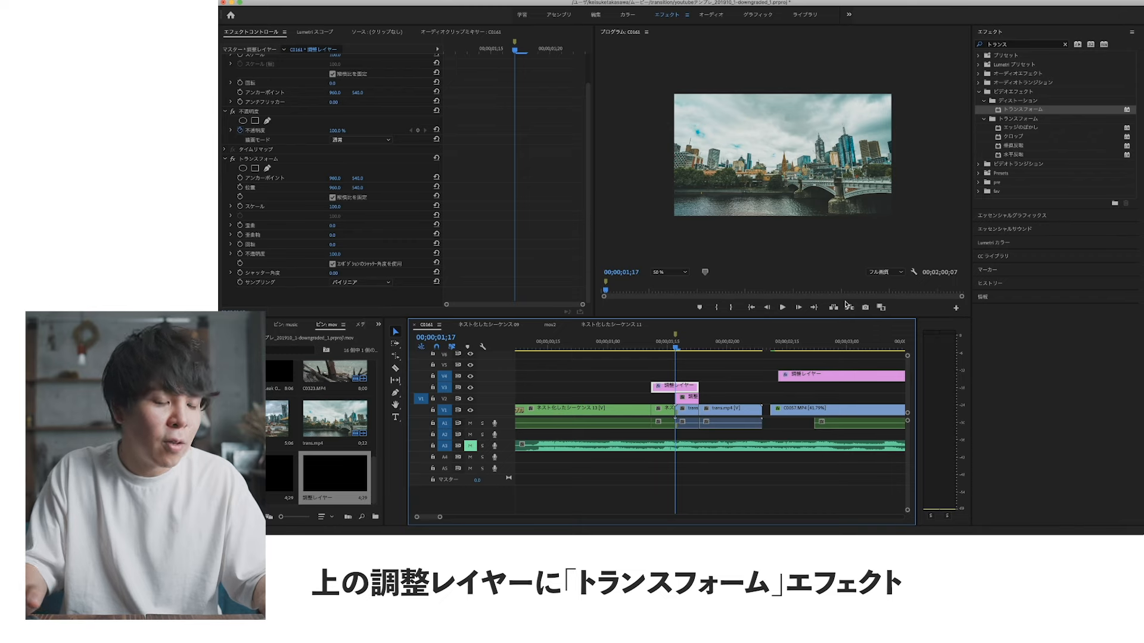
Keyframe the upper adjustment layer's Transform scale from 100 at 00;00;01;11 to 300 at 00;00;01;23
key(Up)
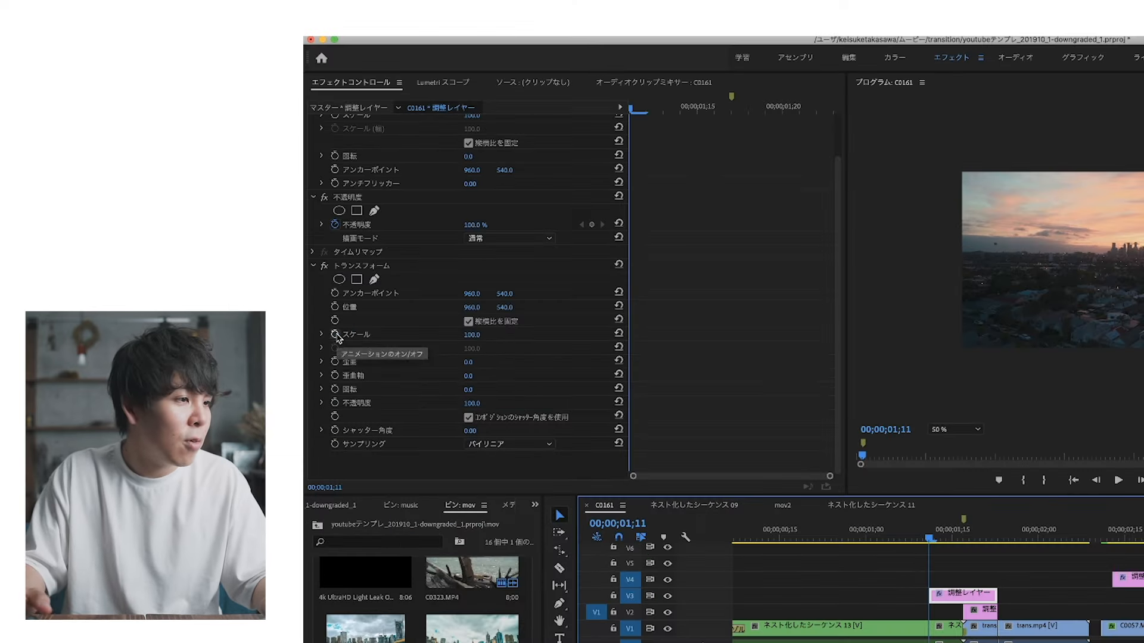
click(335, 335)
key(Down)
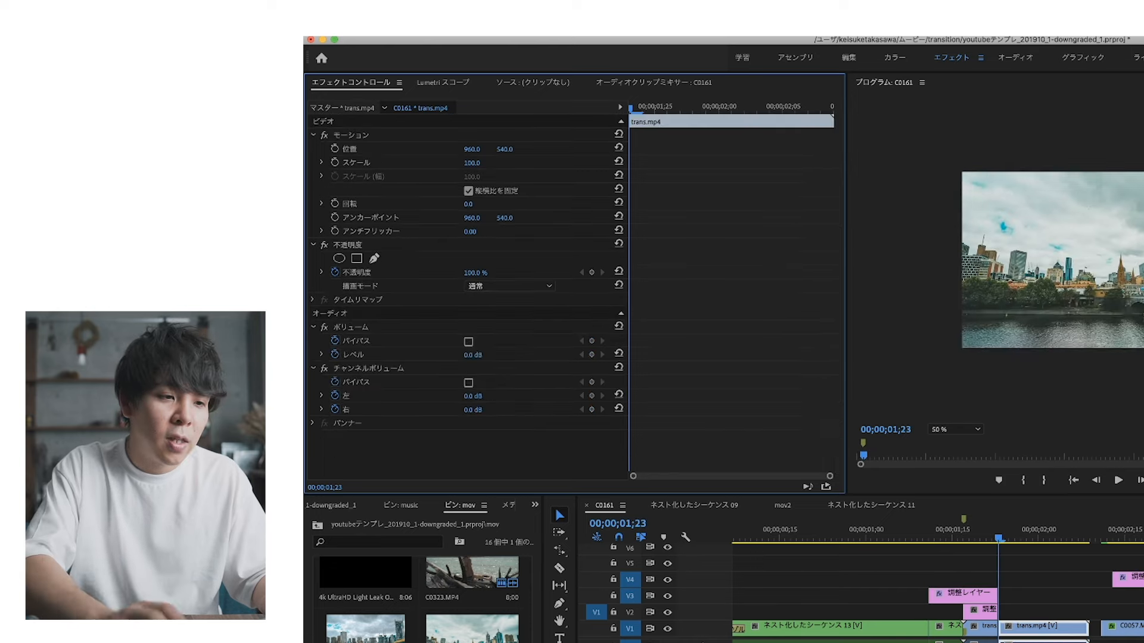
click(987, 594)
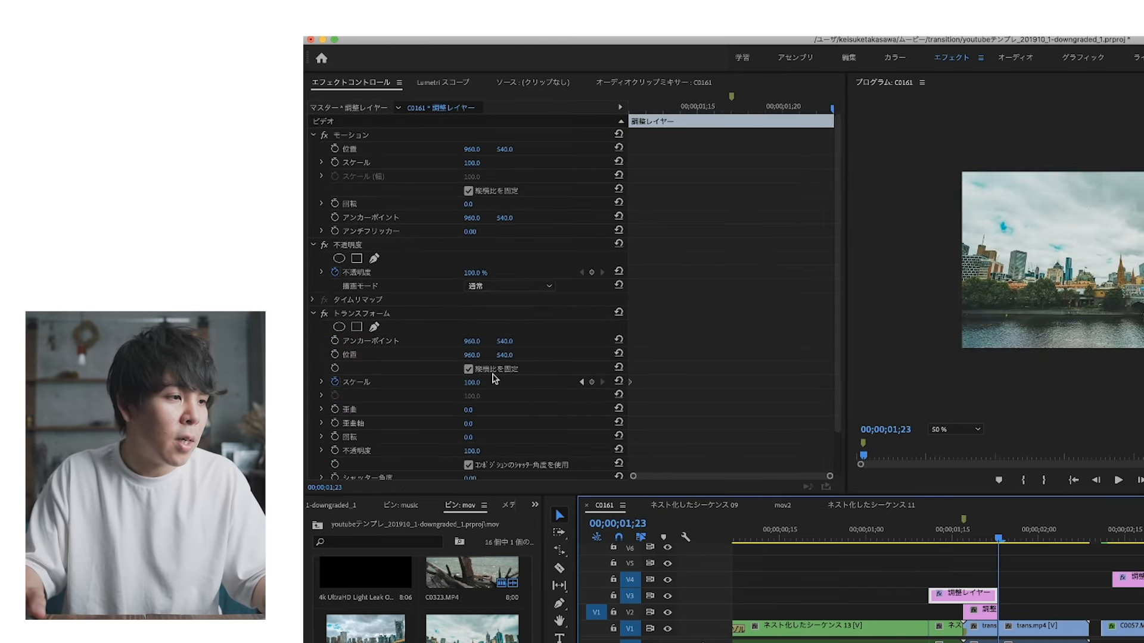
click(474, 383)
text(300)
key(Return)
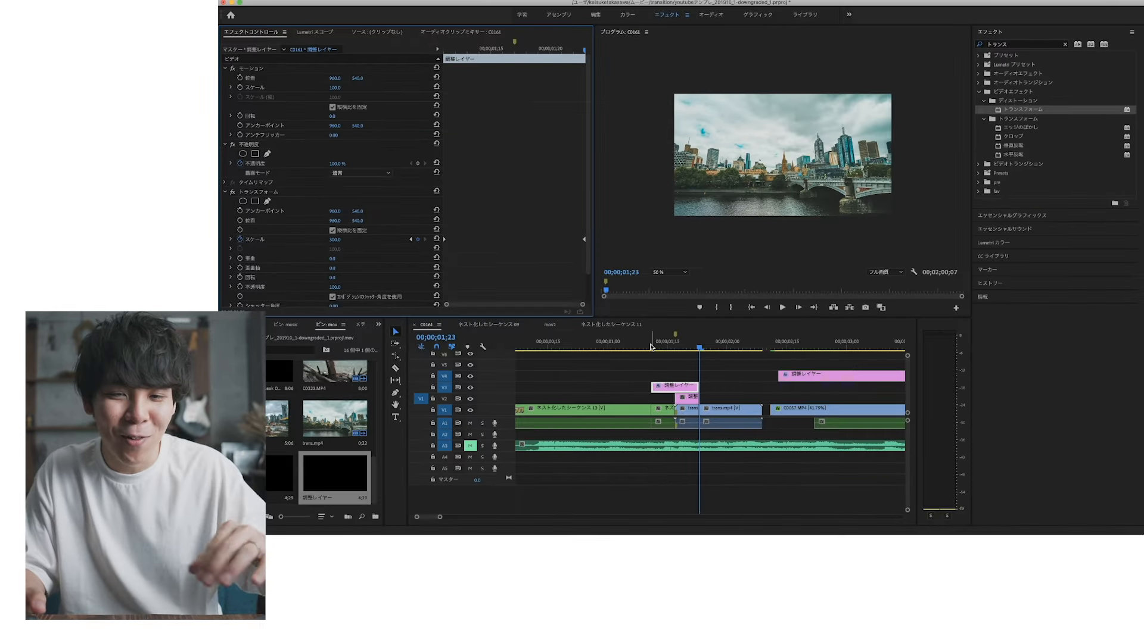
Play the zoom transition back several times from just before the adjustment layer
click(636, 347)
key(space)
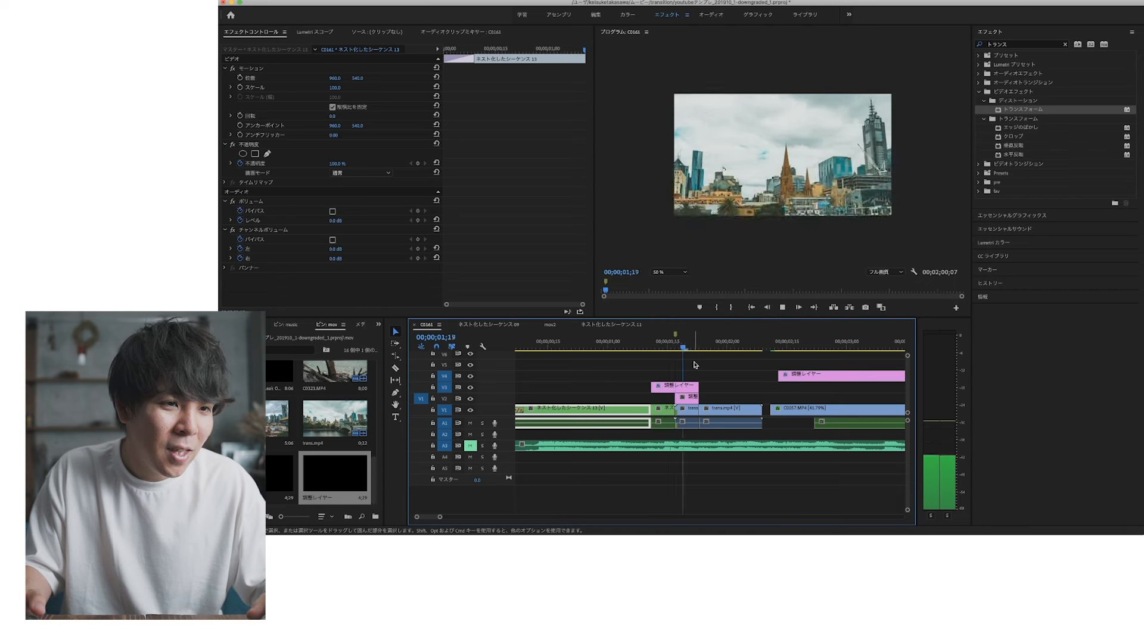
click(636, 347)
key(space)
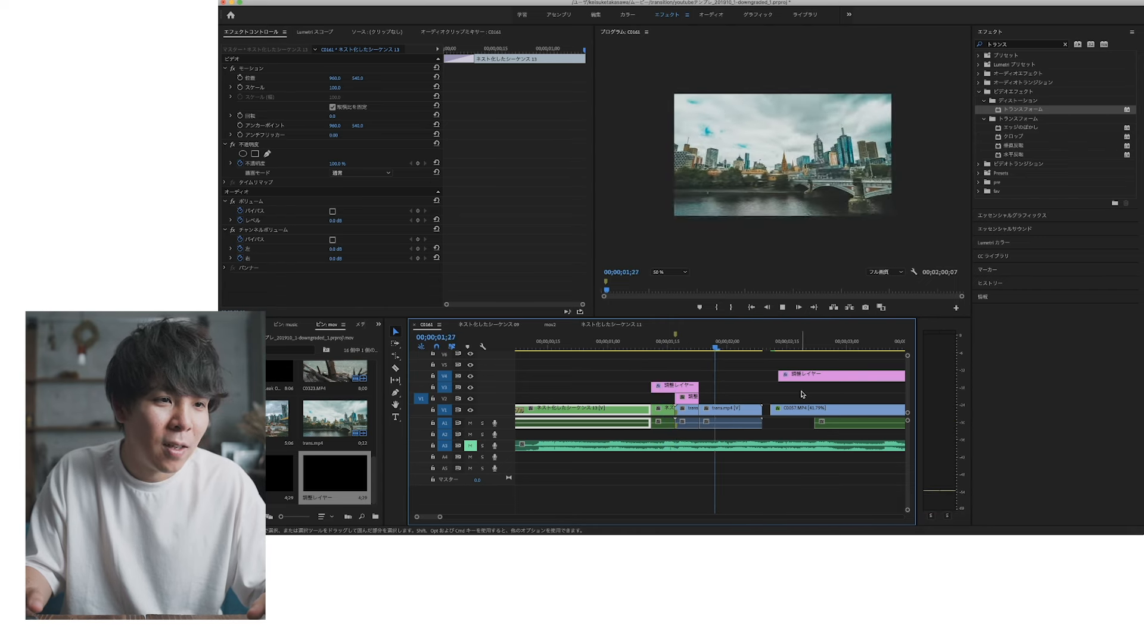
key(space)
click(645, 350)
key(space)
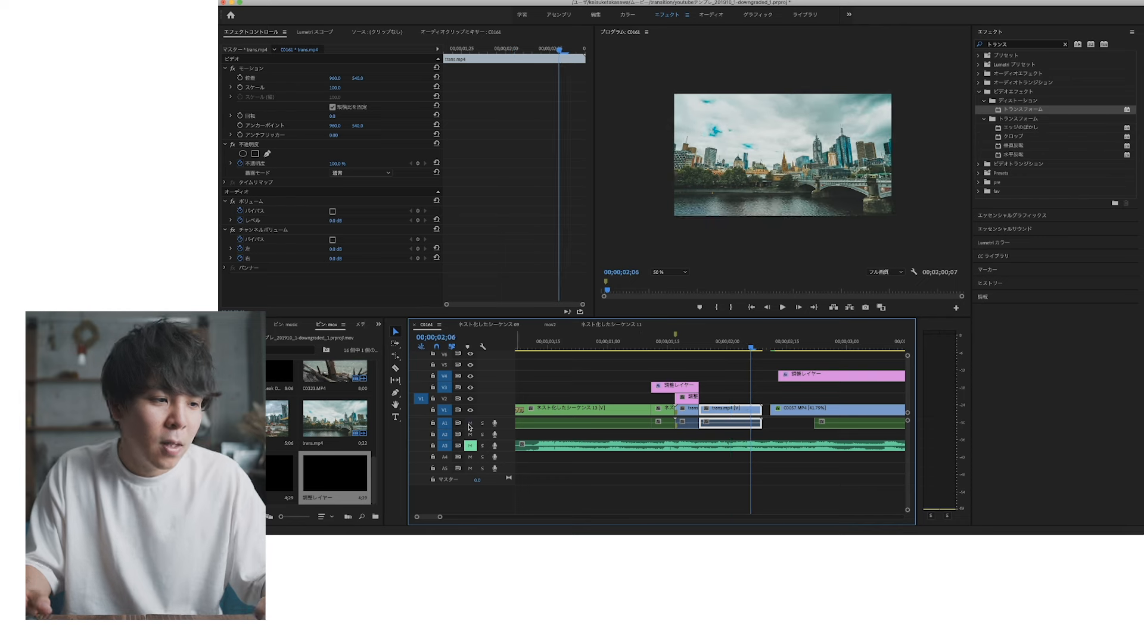
Move the playhead to 00;00;01;14, set the program preview zoom to Fit (全体表示) and clear the effects search
mouse_move(646, 349)
mouse_down()
mouse_move(696, 354)
mouse_move(666, 357)
mouse_up()
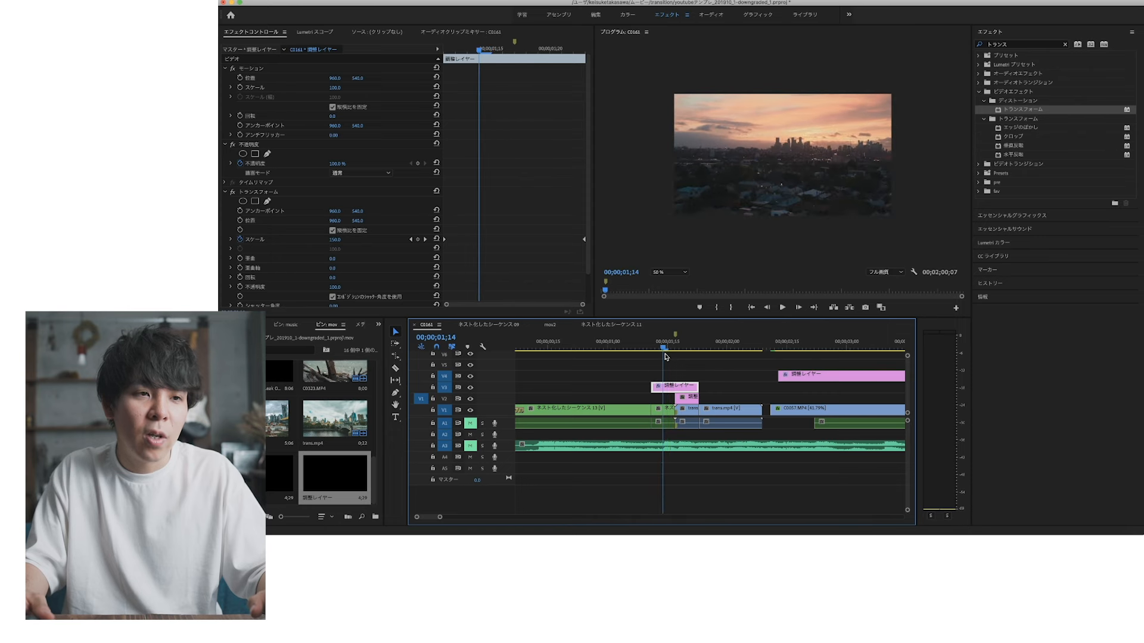
click(669, 271)
click(661, 291)
click(1065, 44)
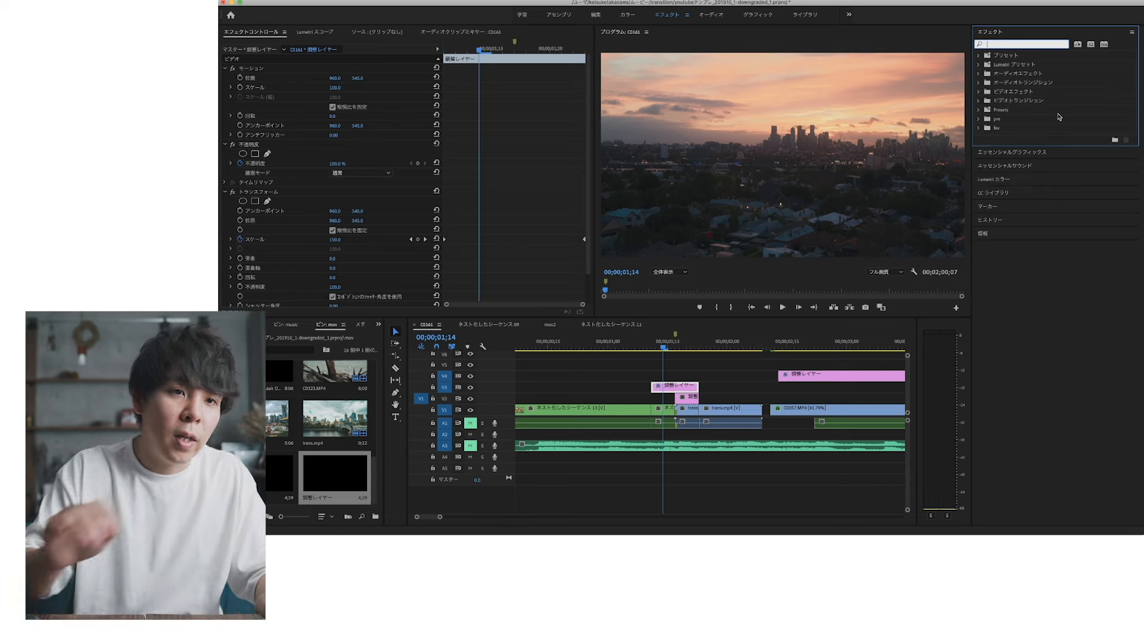
Try shrinking the short trans.mp4 segment under the lower adjustment layer to a Motion scale of 36, checking it at 00;00;01;22
click(689, 398)
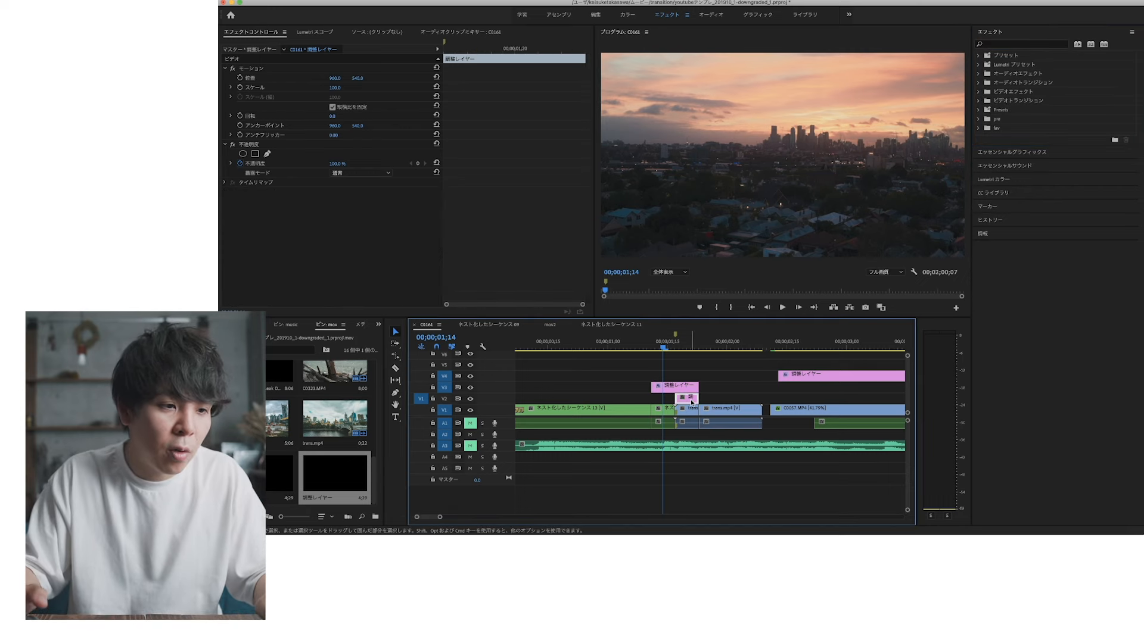
click(681, 343)
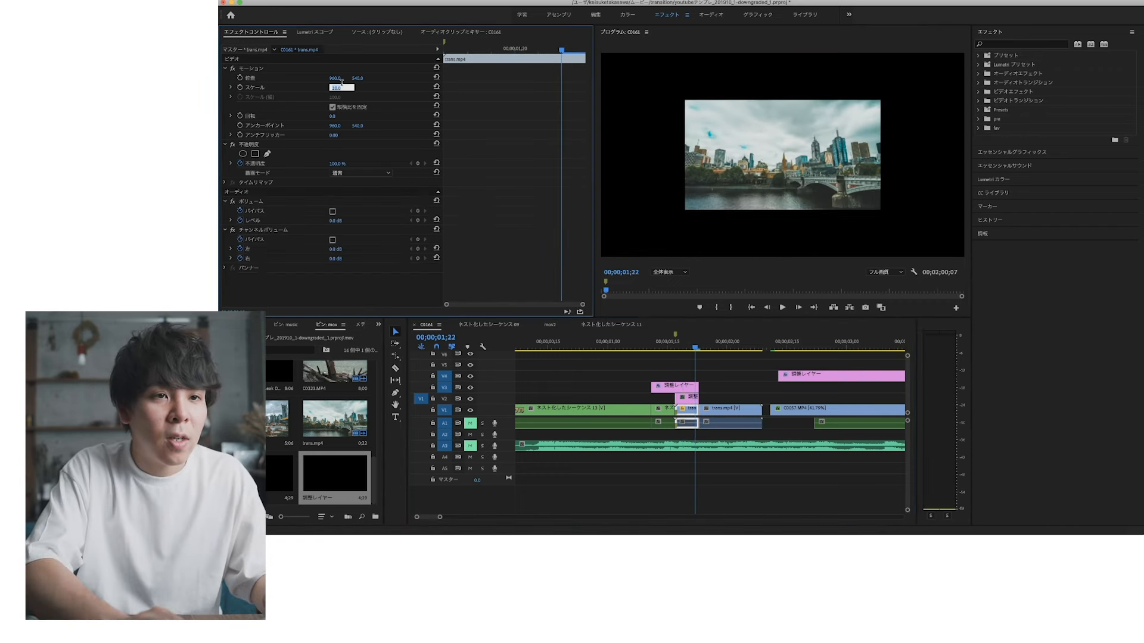
key(Up)
key(Up)
key(Up)
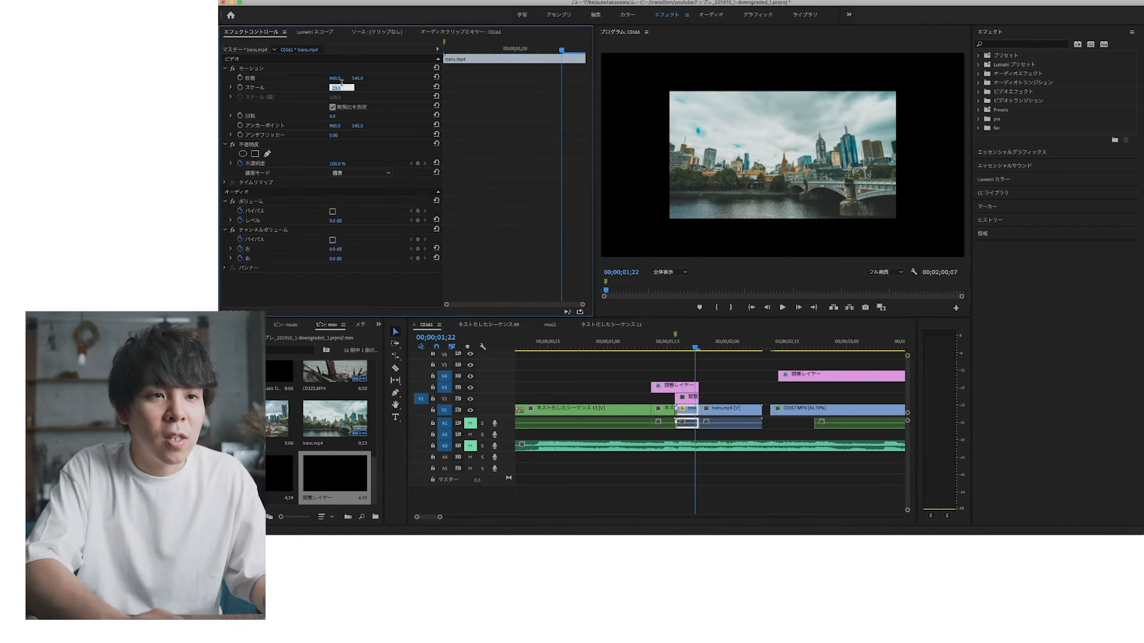
key(Up)
key(Up)
key(Up)
key(Up)
key(Up)
key(Up)
key(Up)
key(Up)
key(Up)
key(Up)
key(Up)
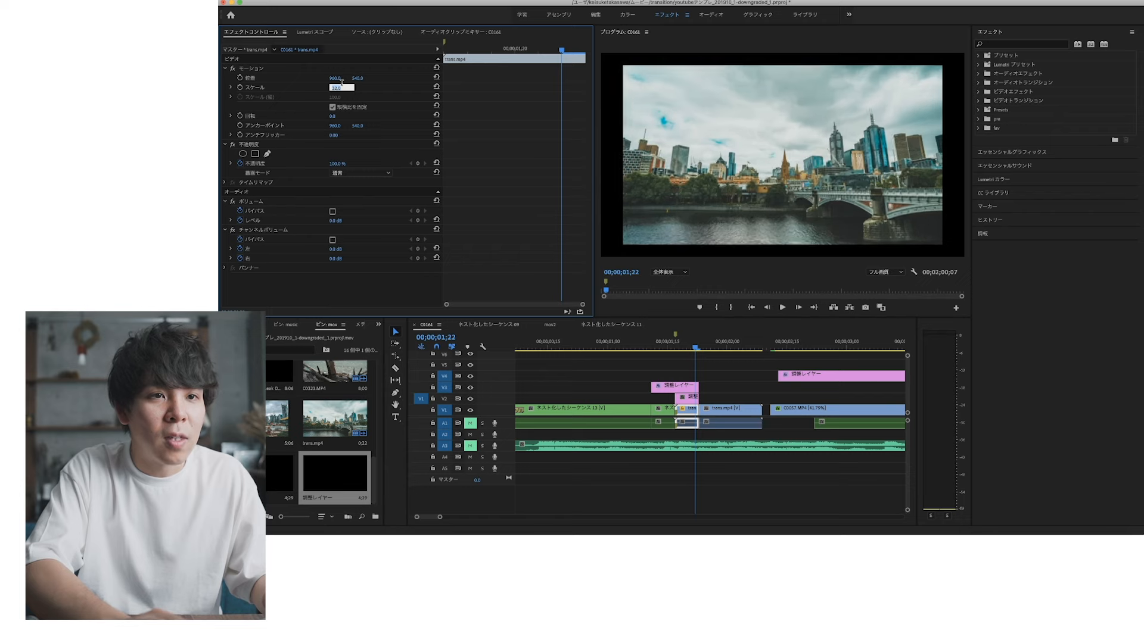
key(Up)
key(Up)
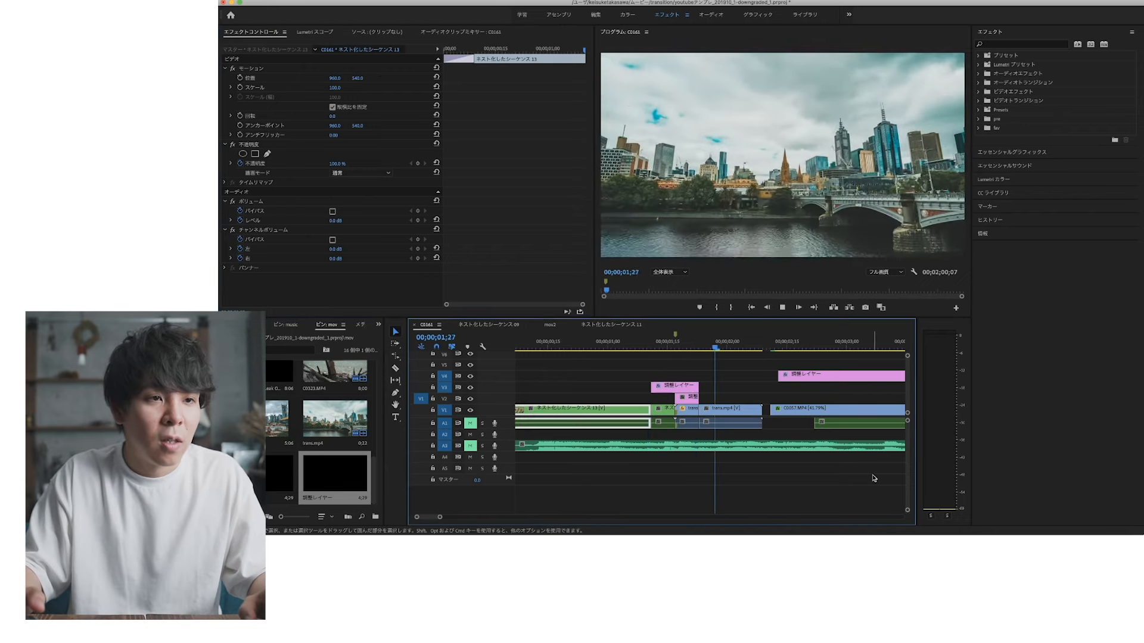
Play the transition, return to 00;00;01;17 and undo the scale change on the short trans.mp4 segment
key(space)
drag(676, 347, 675, 348)
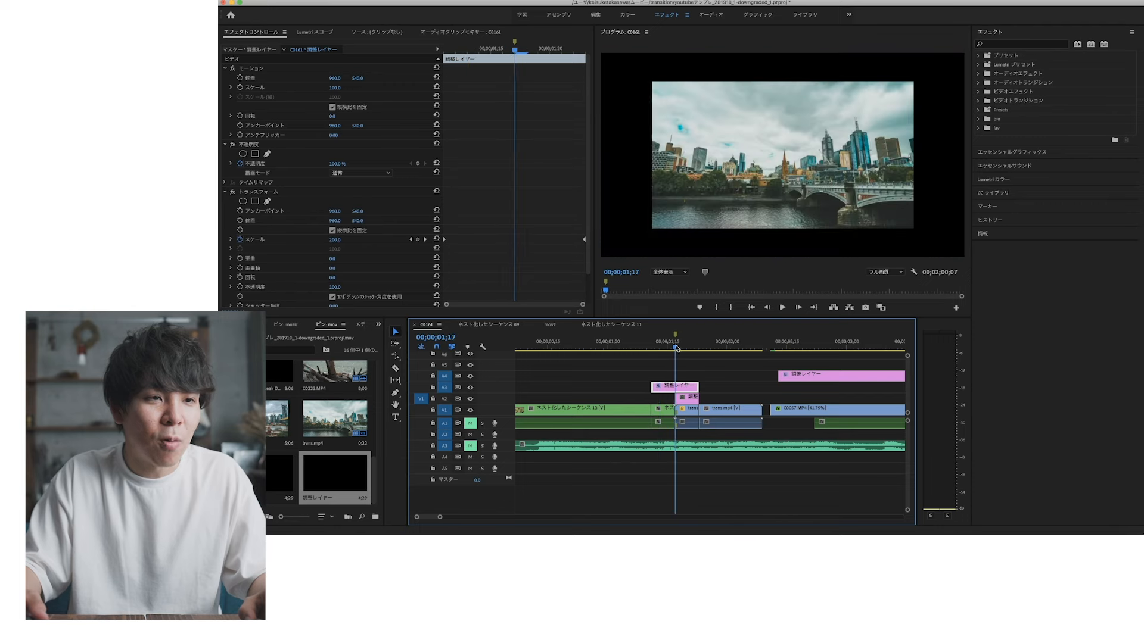
click(686, 422)
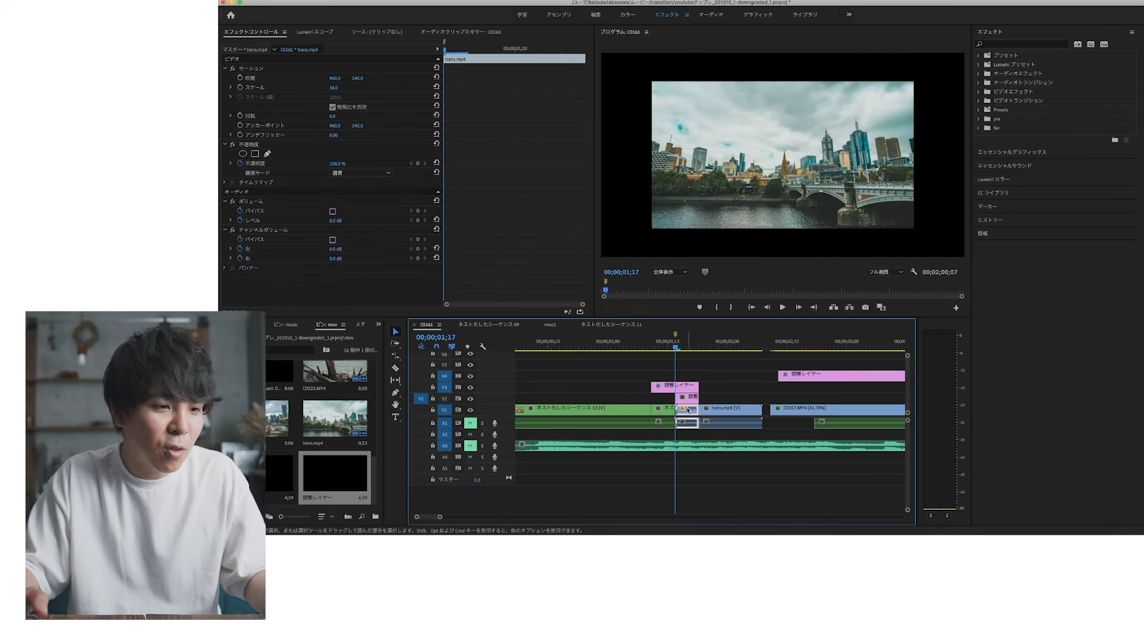
key(super+z)
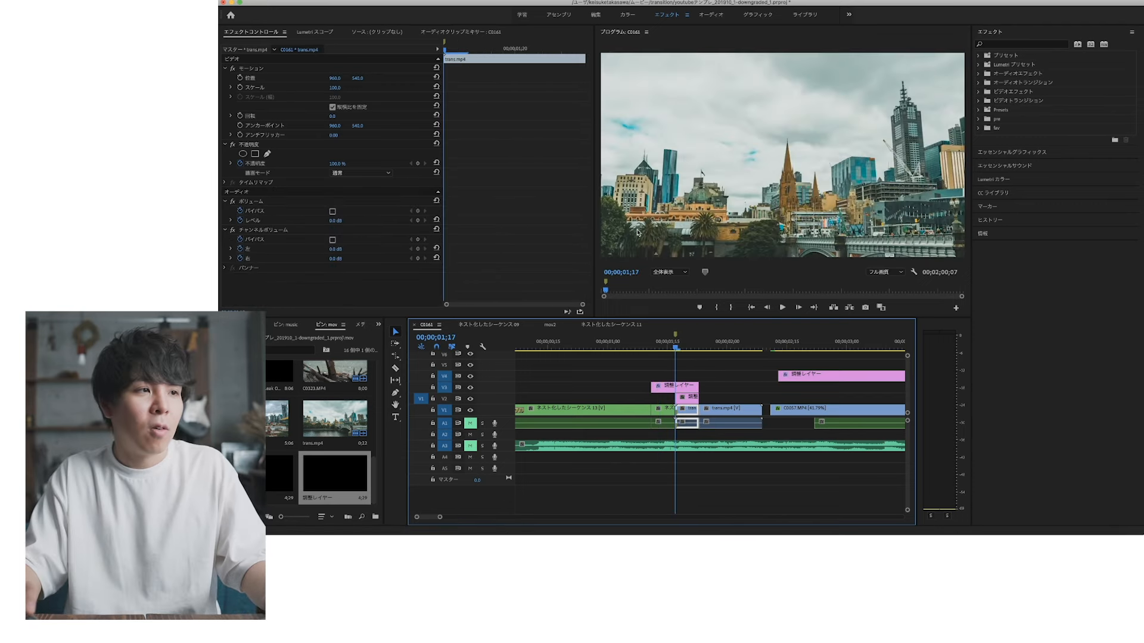
Find the Replicate effect (複製) and apply it to the lower adjustment layer on V2
click(913, 137)
click(1022, 44)
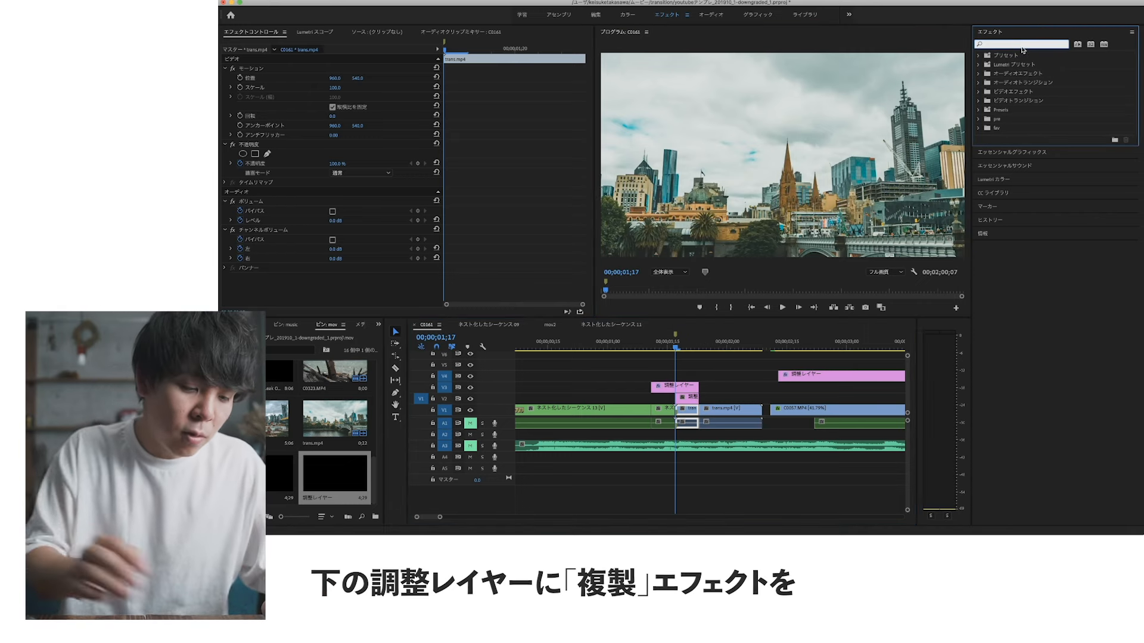
text(複製)
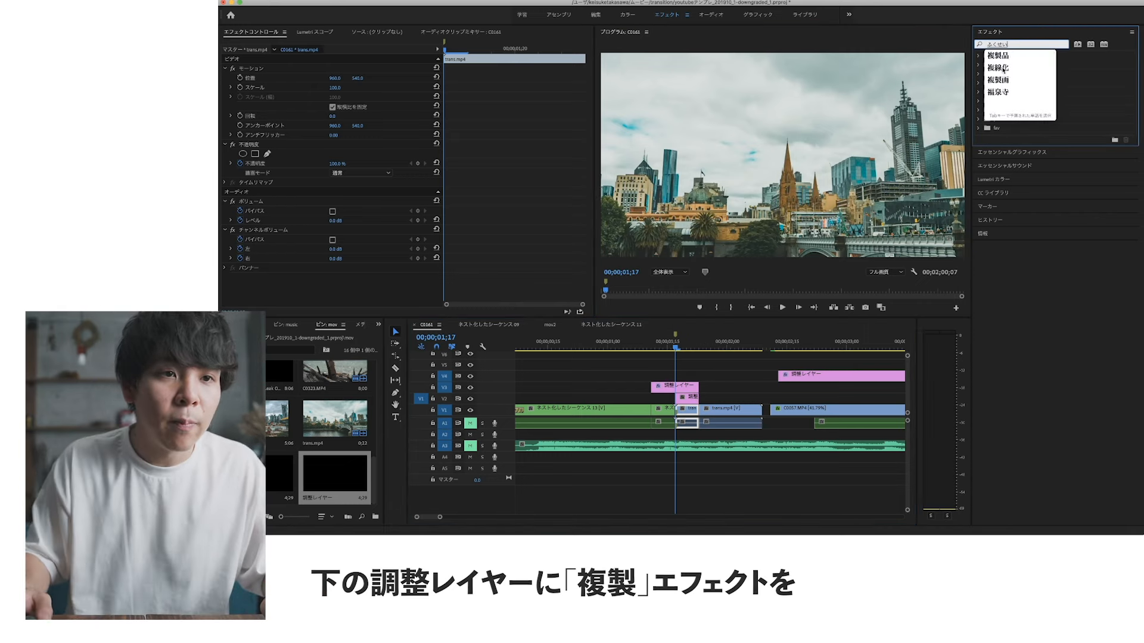
key(Return)
click(1007, 110)
drag(691, 398, 691, 398)
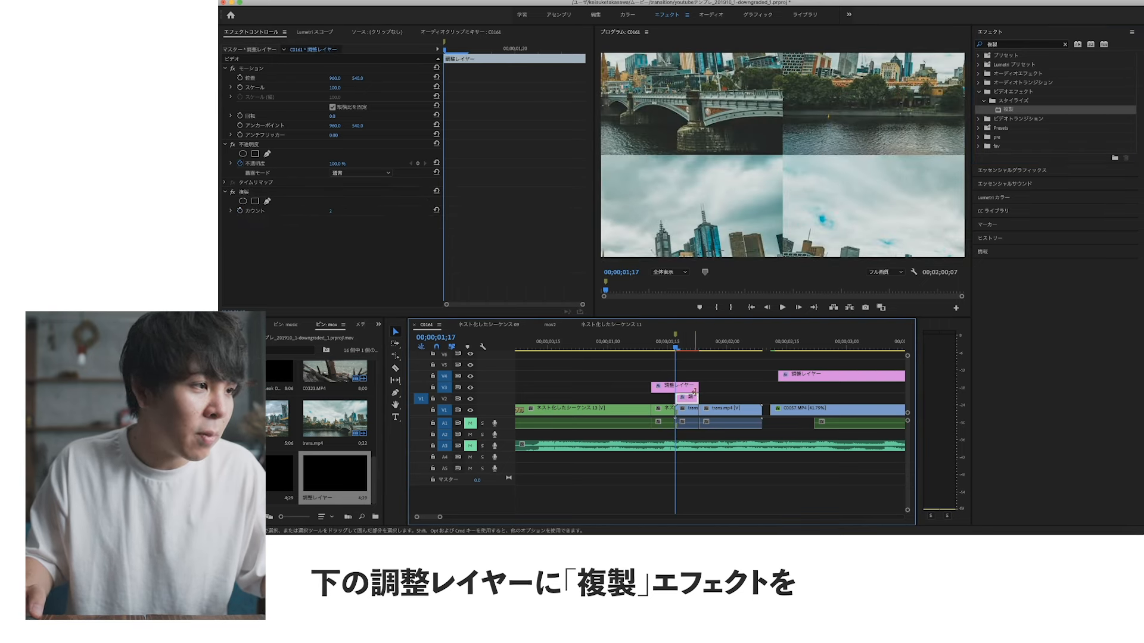
Set the Replicate count (カウント) of the lower adjustment layer to 3, checking the frame at 00;00;01;19
key(Right)
key(Right)
click(341, 211)
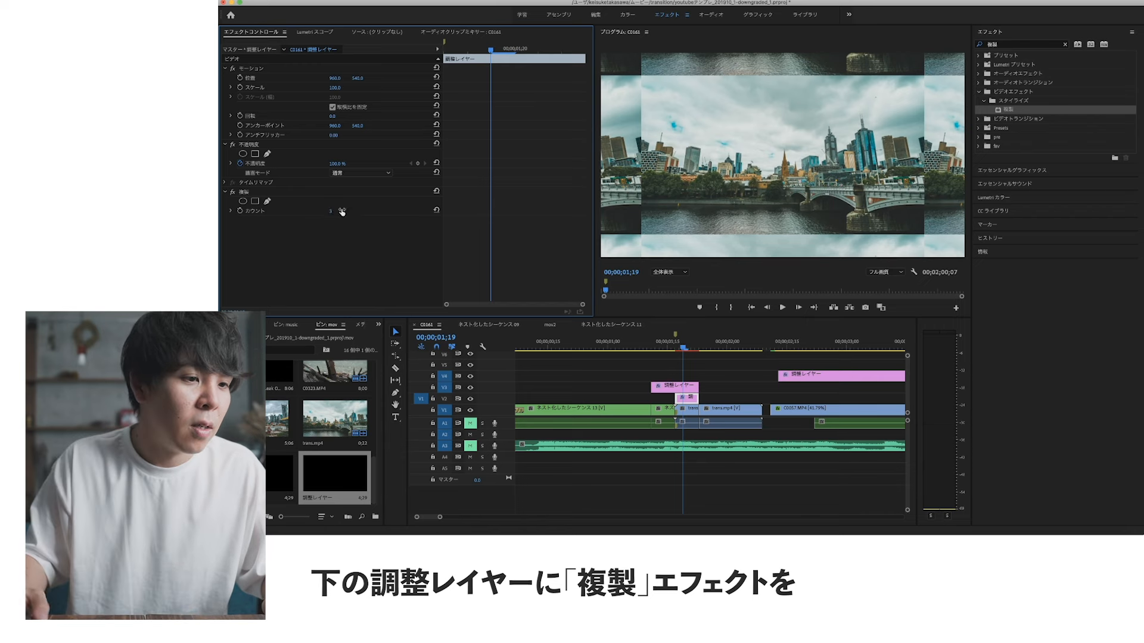
click(689, 419)
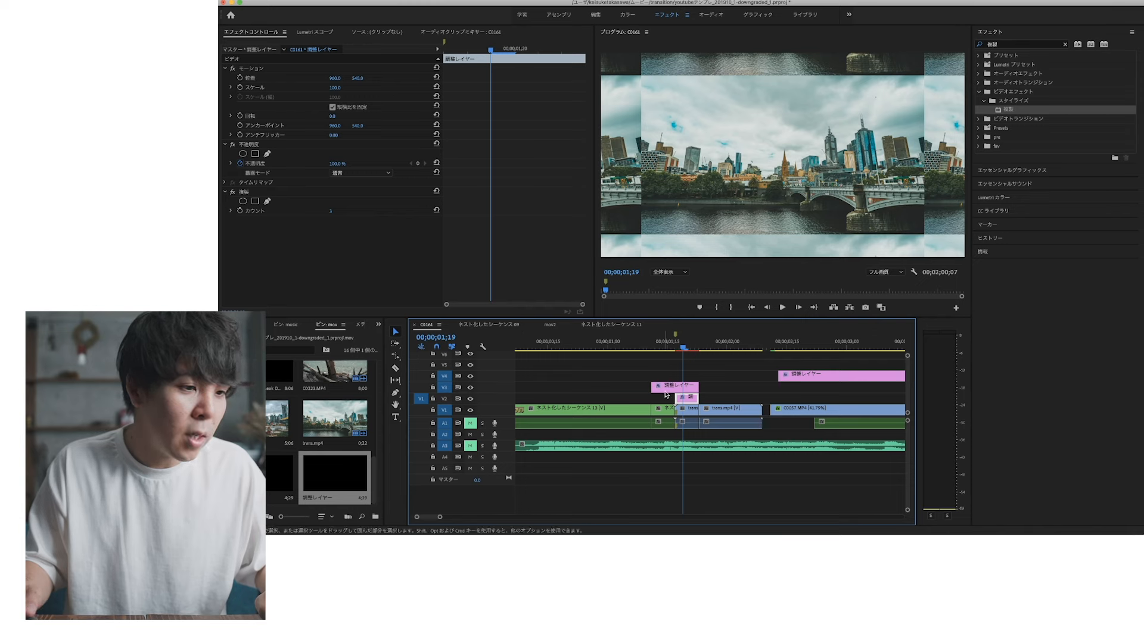
Compare the frame with V3 hidden and shown, leave V3 hidden at 00;00;01;17 and select the lower adjustment layer
click(470, 388)
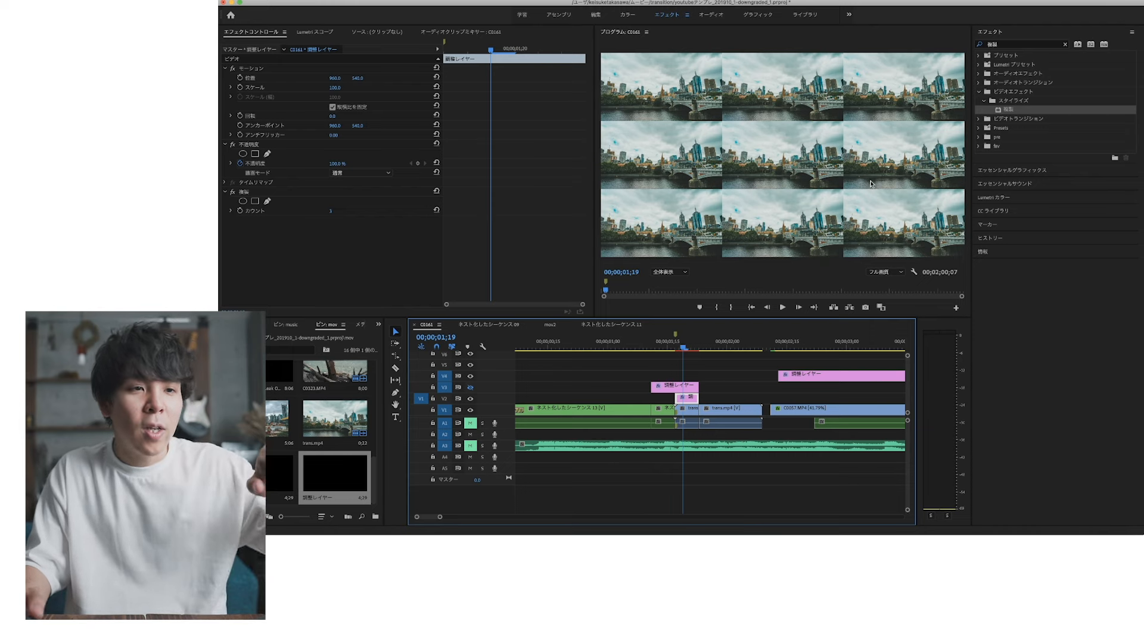
click(471, 388)
click(639, 344)
click(675, 344)
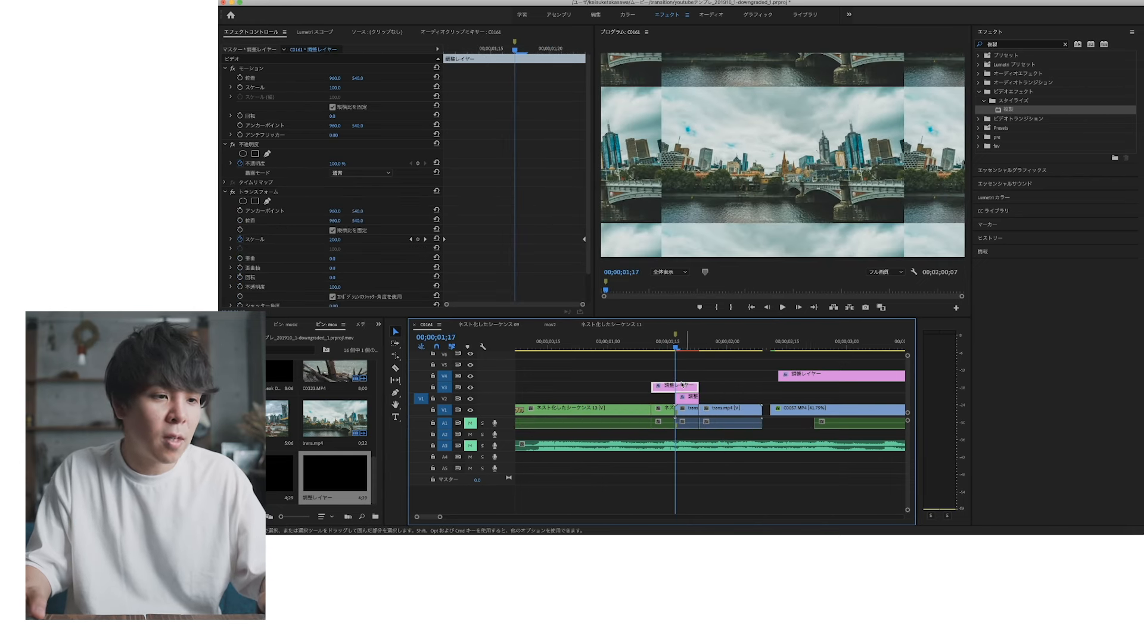
click(470, 388)
click(688, 397)
Find the Mirror effect (ミラー) and apply it to the lower adjustment layer on V2
drag(1004, 45, 980, 46)
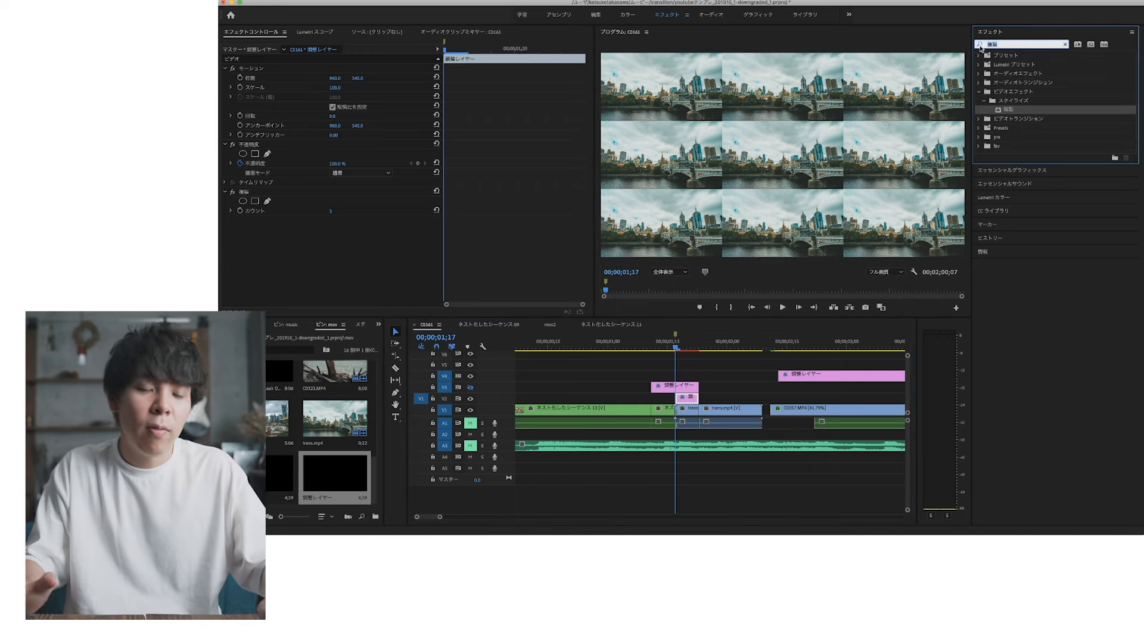
text(みらー)
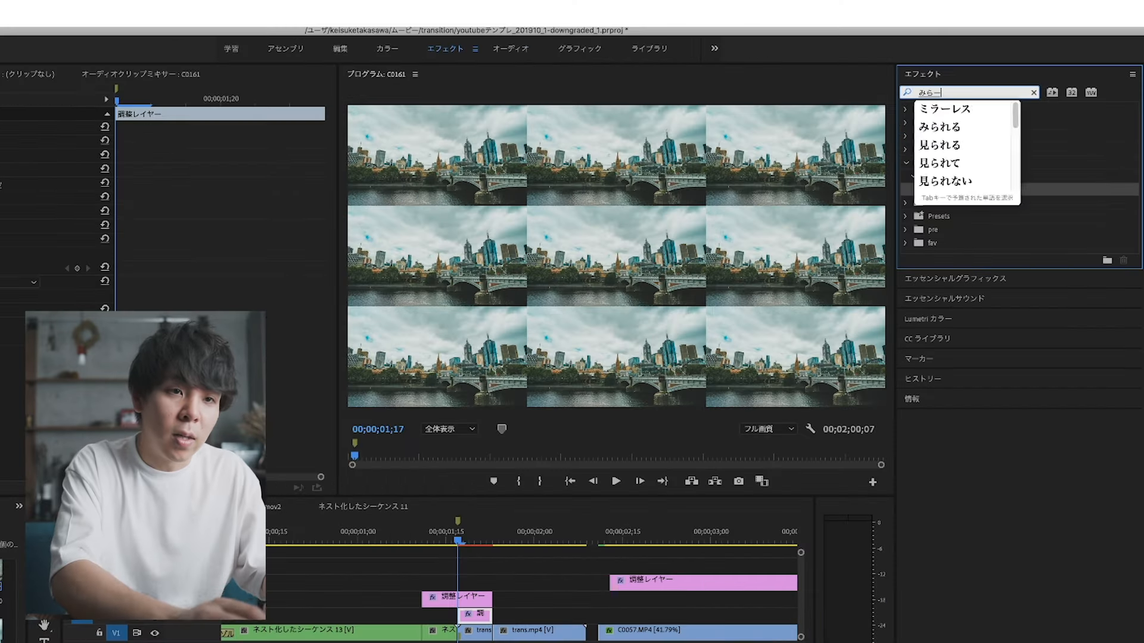
key(space)
key(Return)
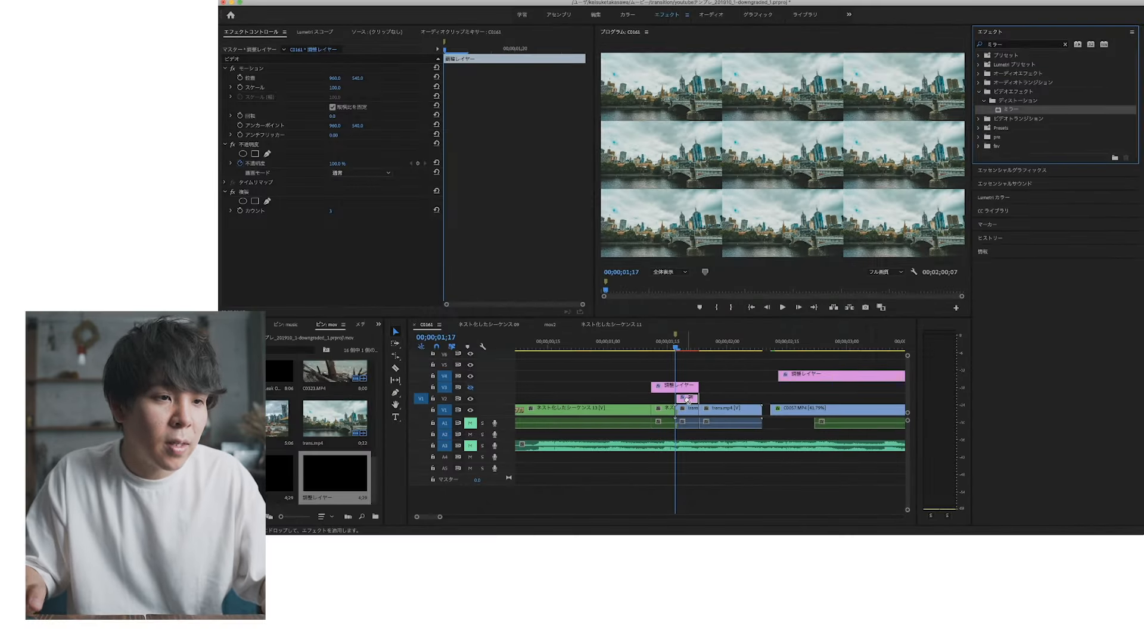
drag(688, 400, 688, 399)
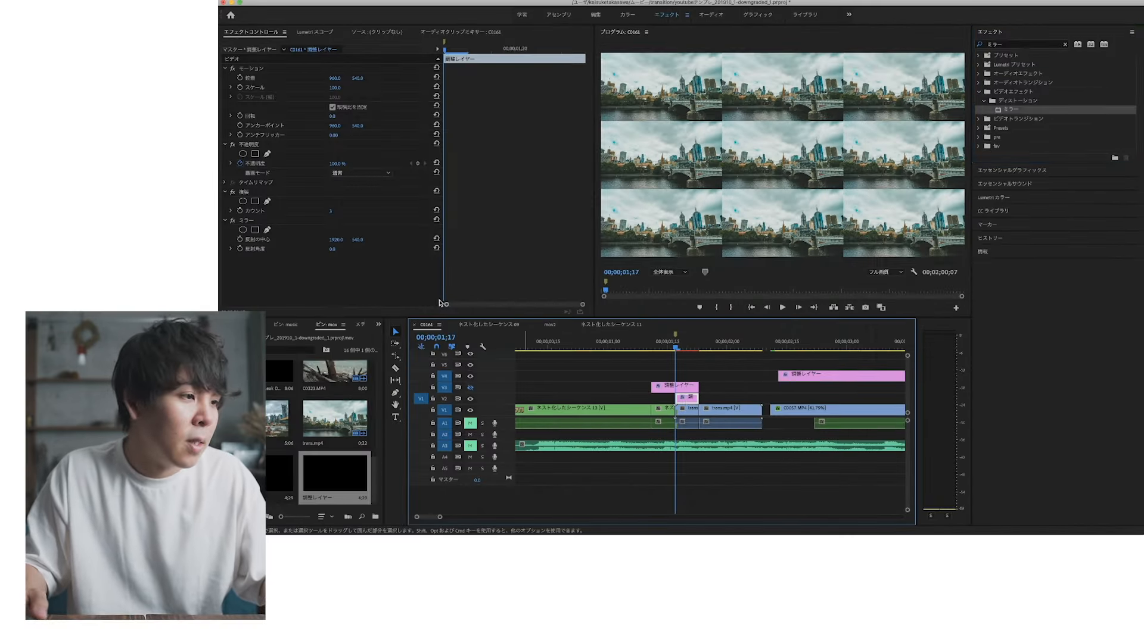
Set the Mirror's reflection center X to 1279 and add three more Mirrors at 90°, 180° and -90° to hide the tile seams
click(332, 252)
drag(336, 240, 202, 240)
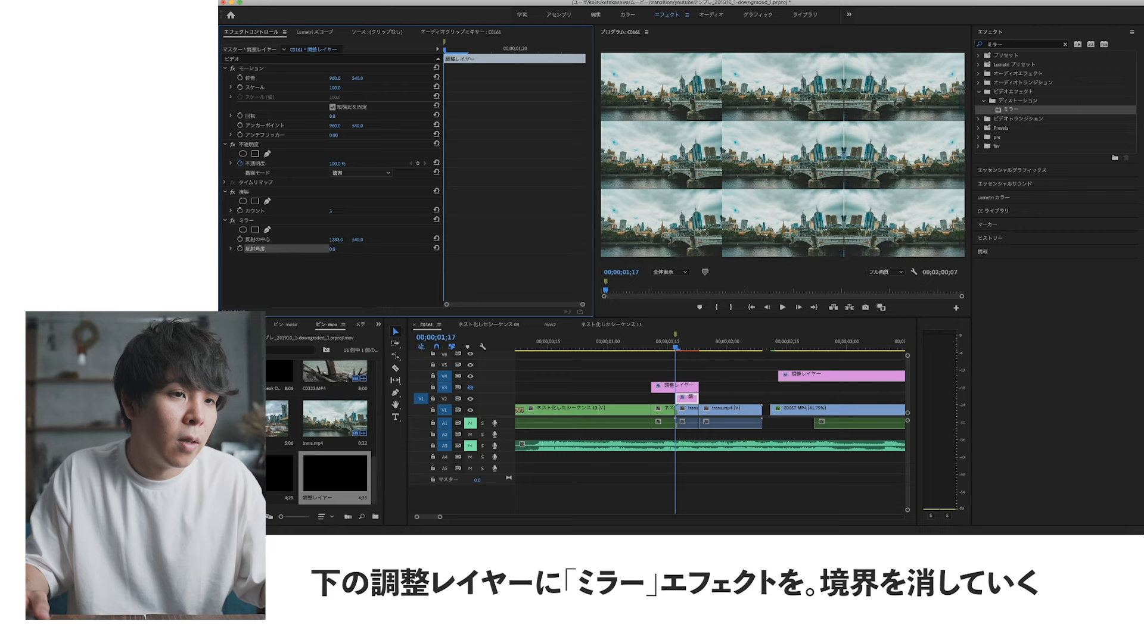
click(339, 238)
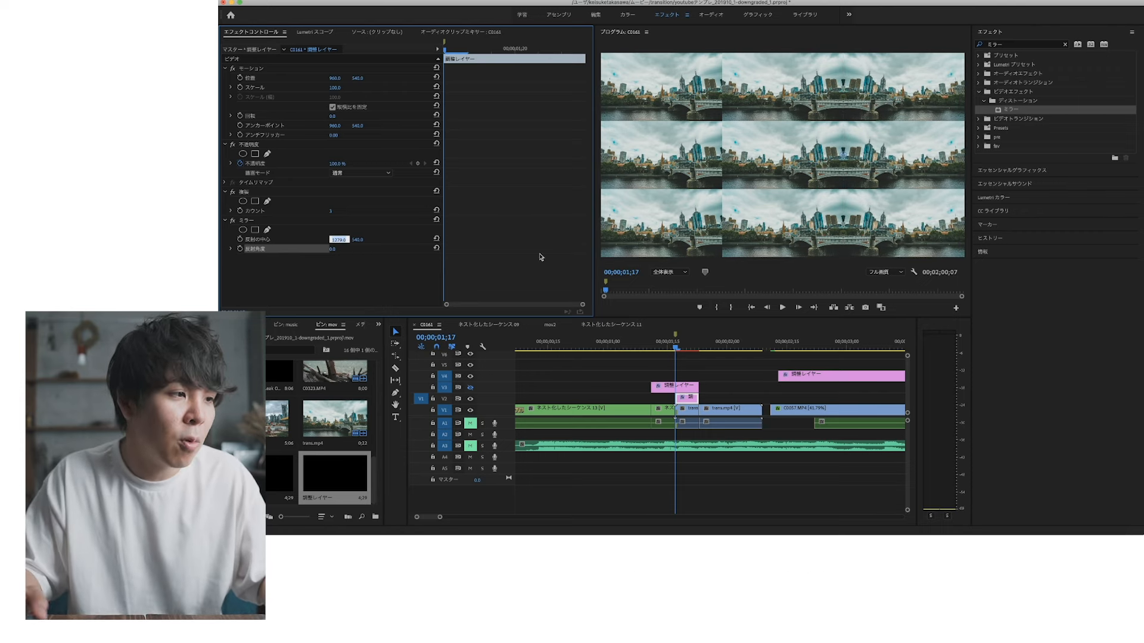
click(334, 268)
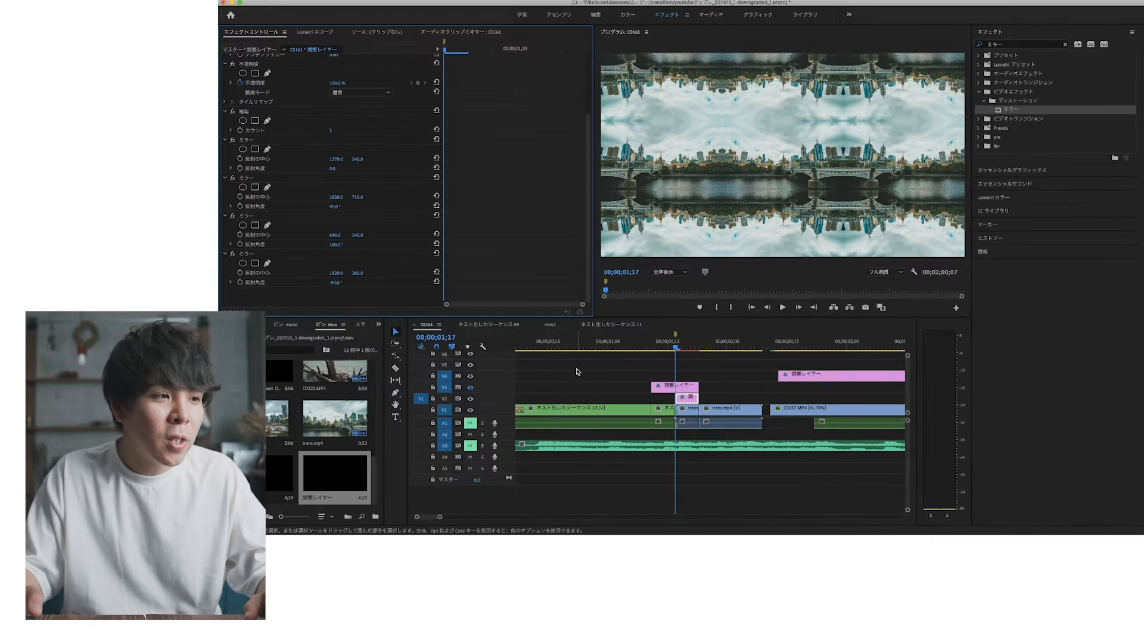
Show track V3 again and play the mirrored zoom transition from 00;00;01;07
click(472, 388)
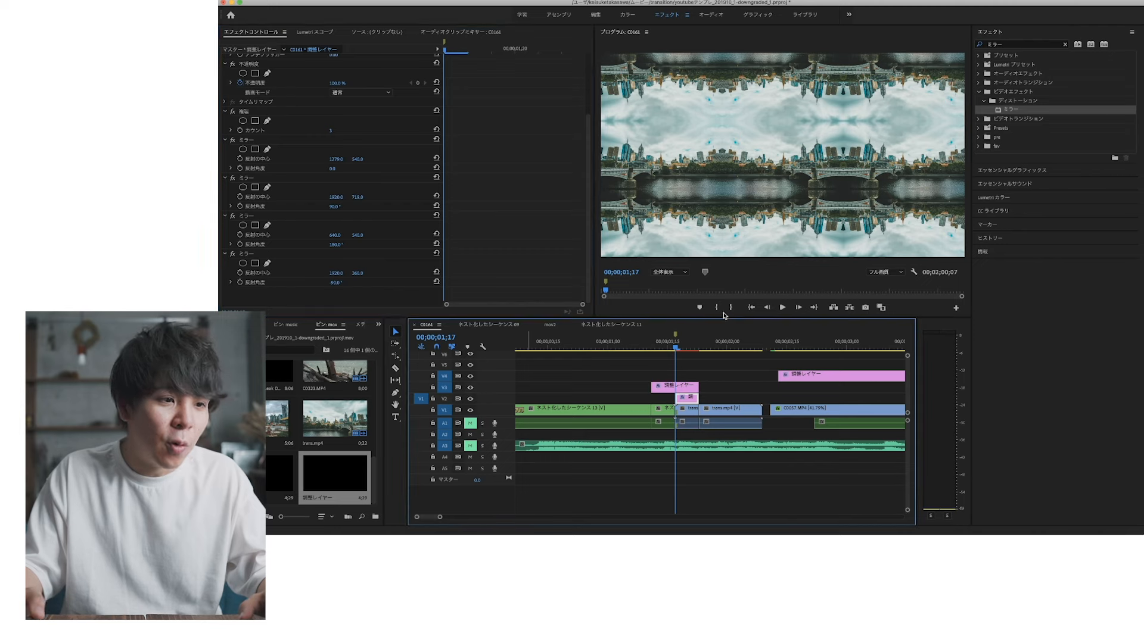
click(636, 346)
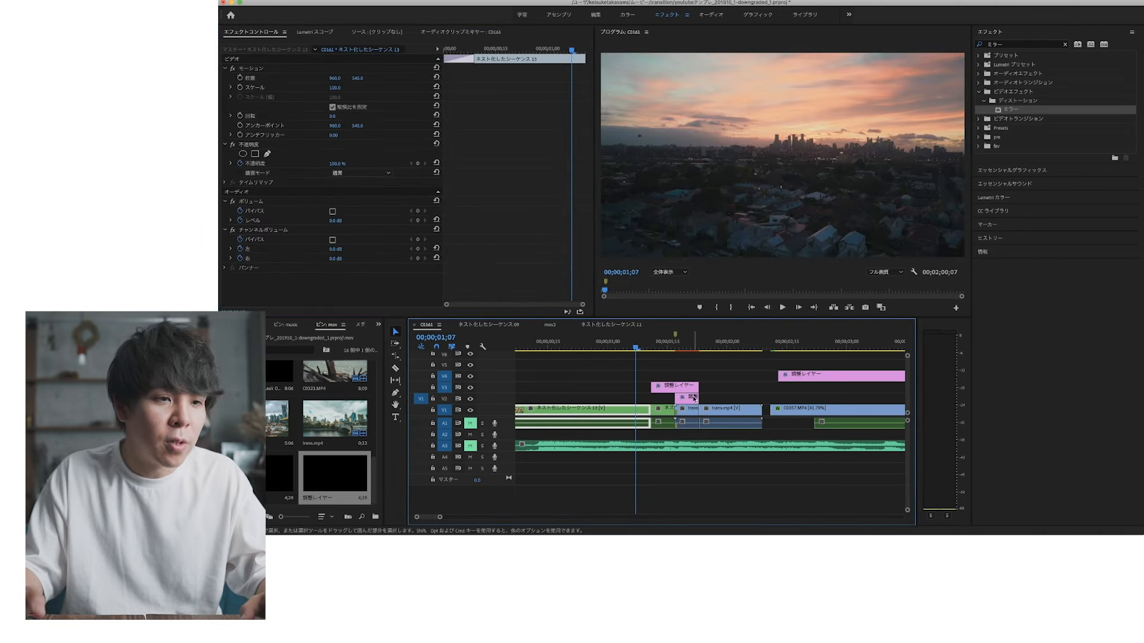
key(space)
key(space)
Select the upper adjustment layer and examine the transition frames at its start, at the cut and at its end, stopping at 00;00;01;18
drag(651, 345, 682, 381)
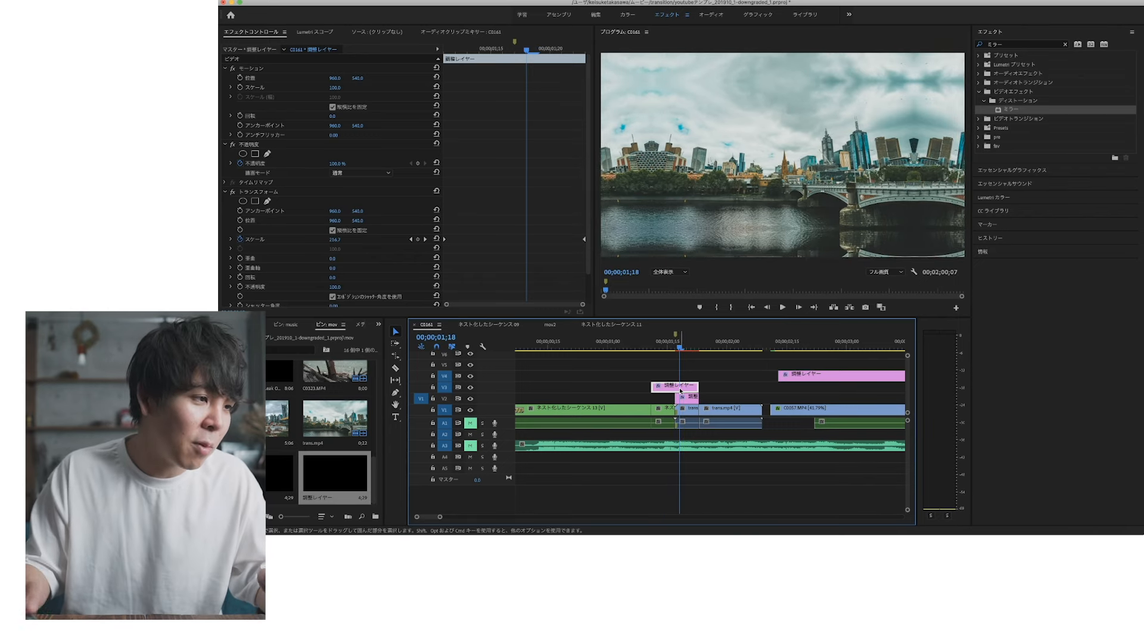
scroll(486, 246, down, 2)
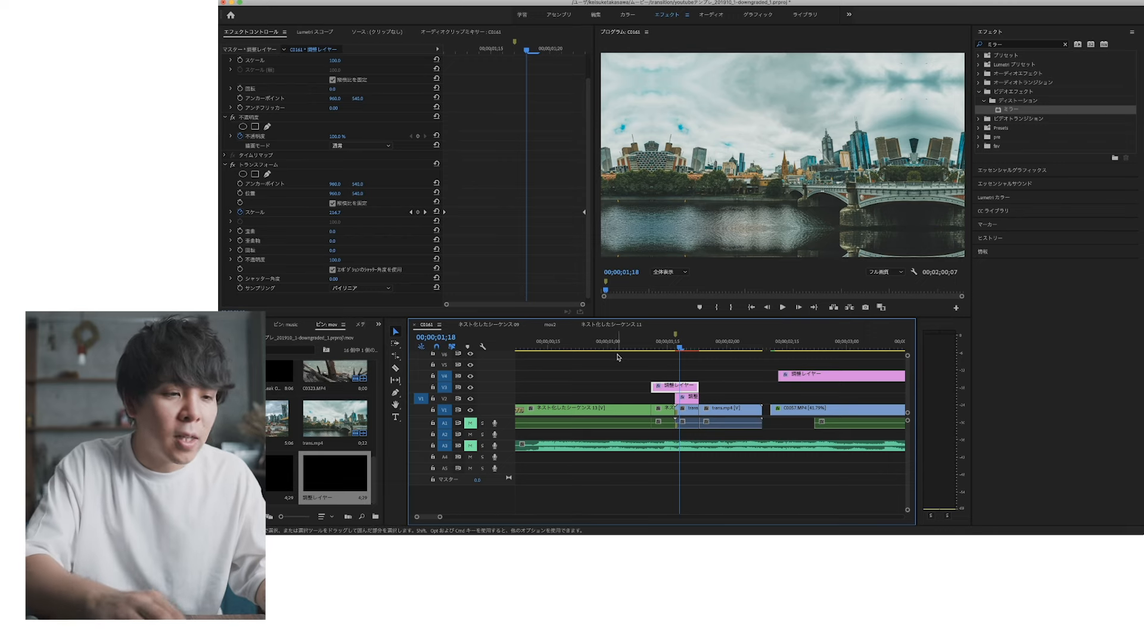
click(651, 344)
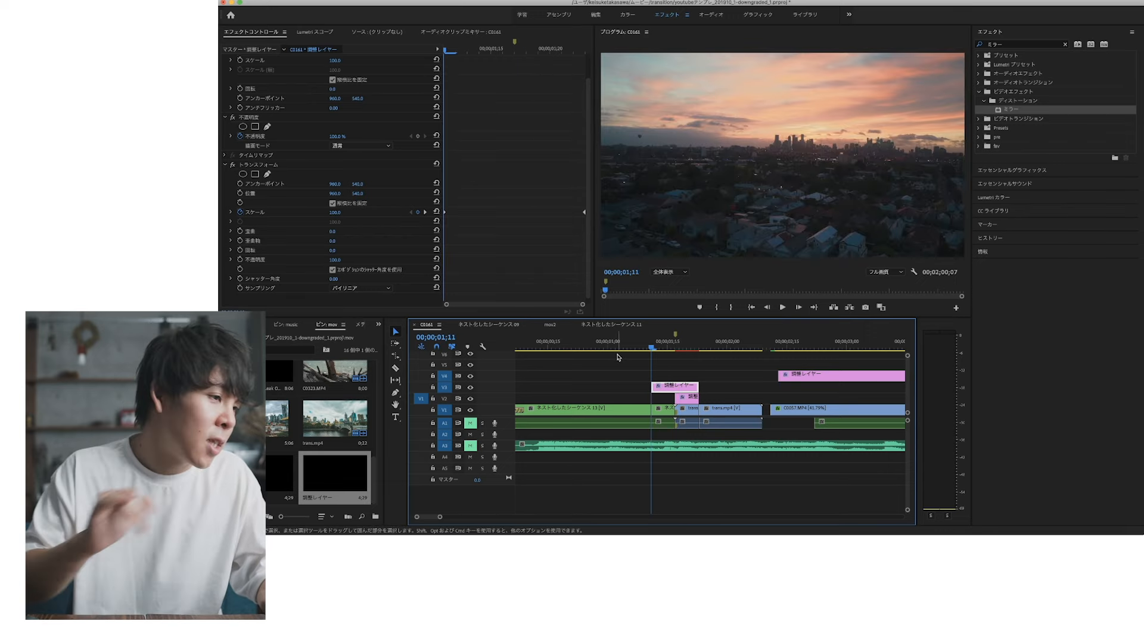
key(Down)
key(Down)
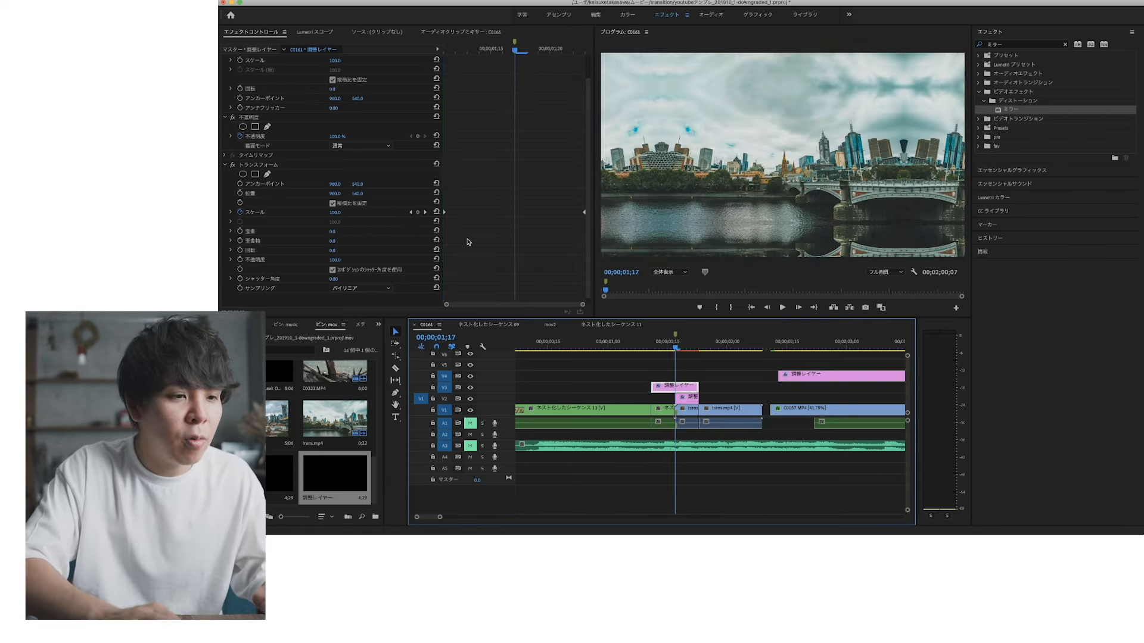
click(669, 385)
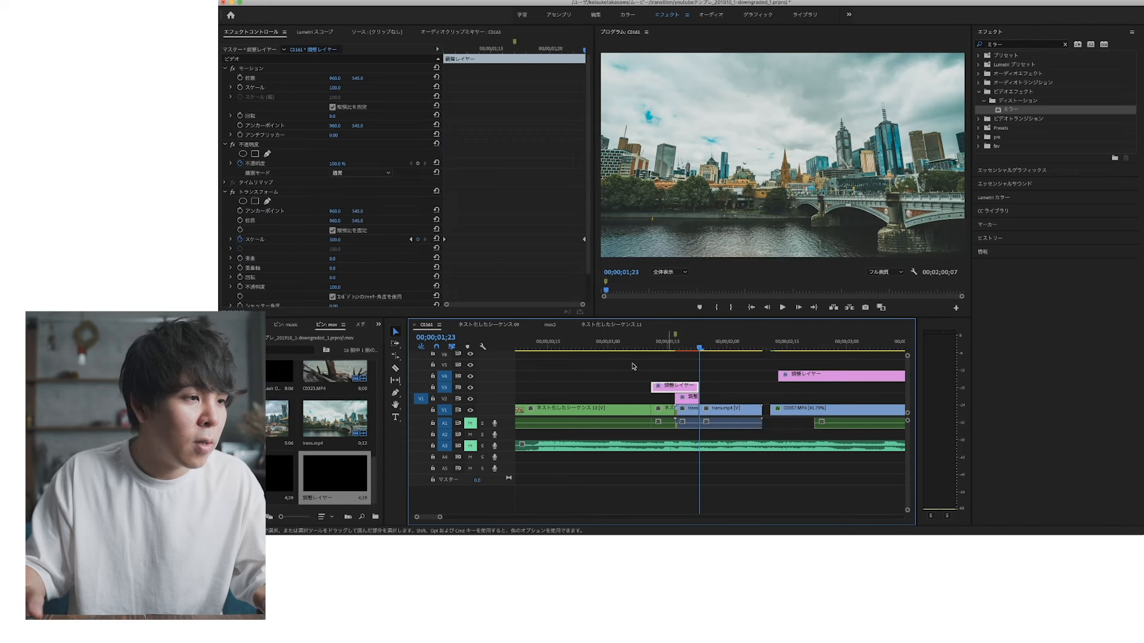
drag(675, 341, 680, 343)
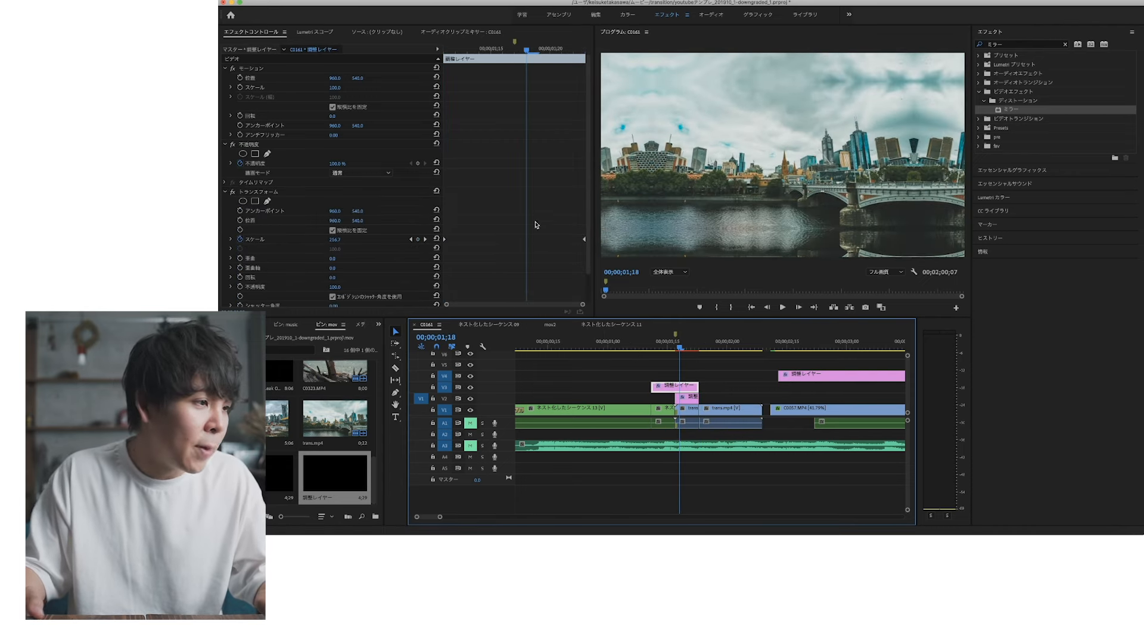
Ease both Transform scale keyframes of the upper adjustment layer and lengthen their velocity handles so the zoom is fastest midway
click(230, 239)
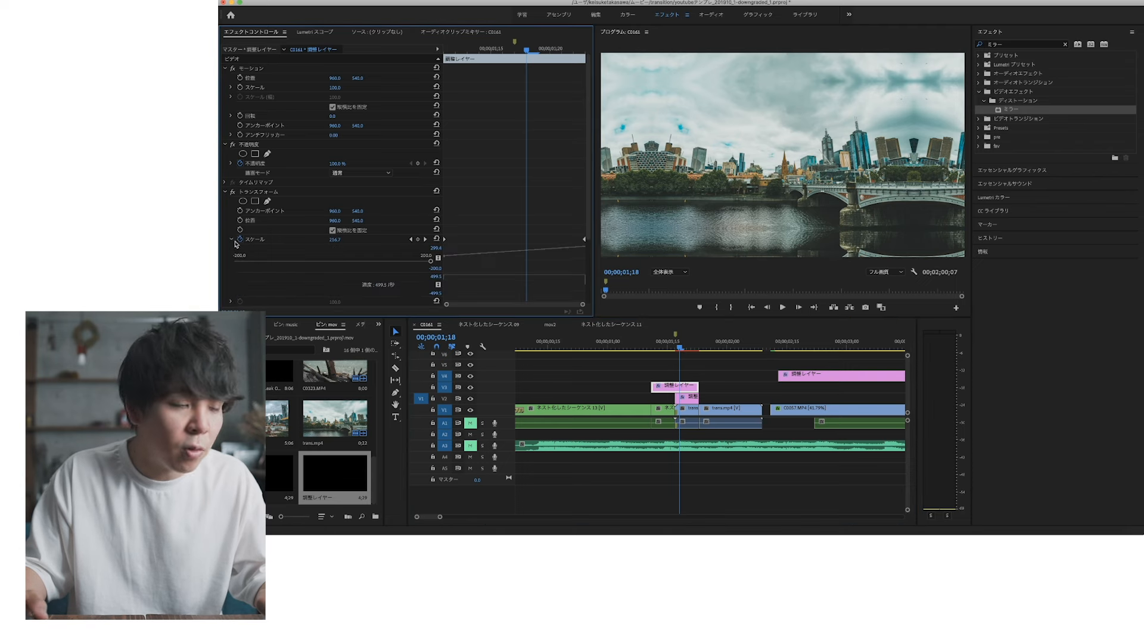
scroll(465, 241, down, 3)
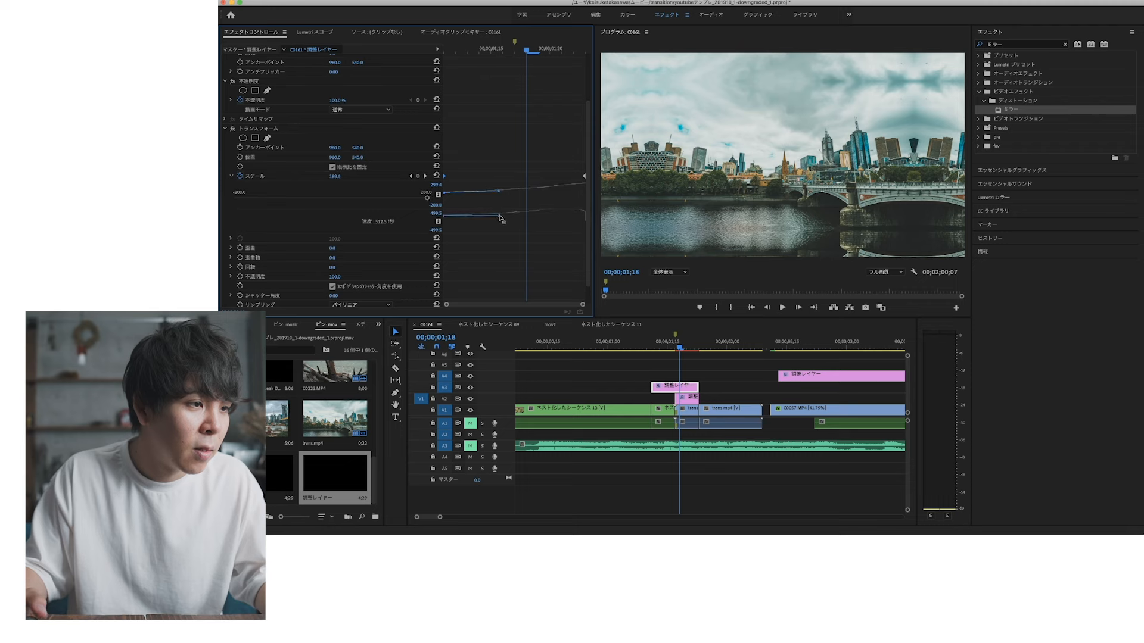
drag(501, 220, 506, 219)
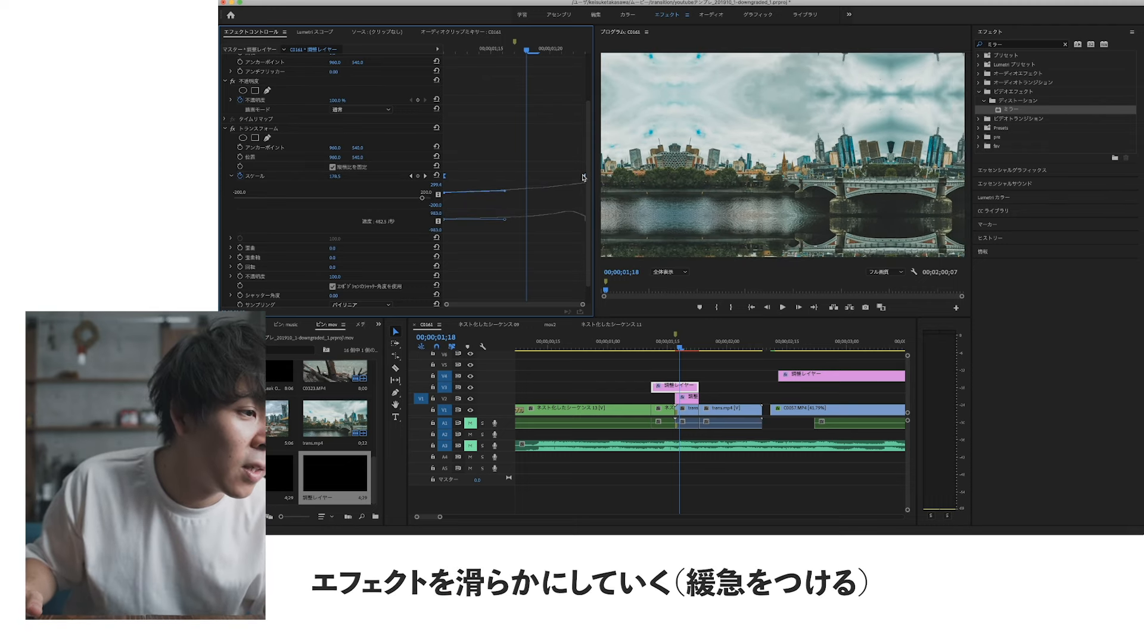
drag(583, 176, 581, 177)
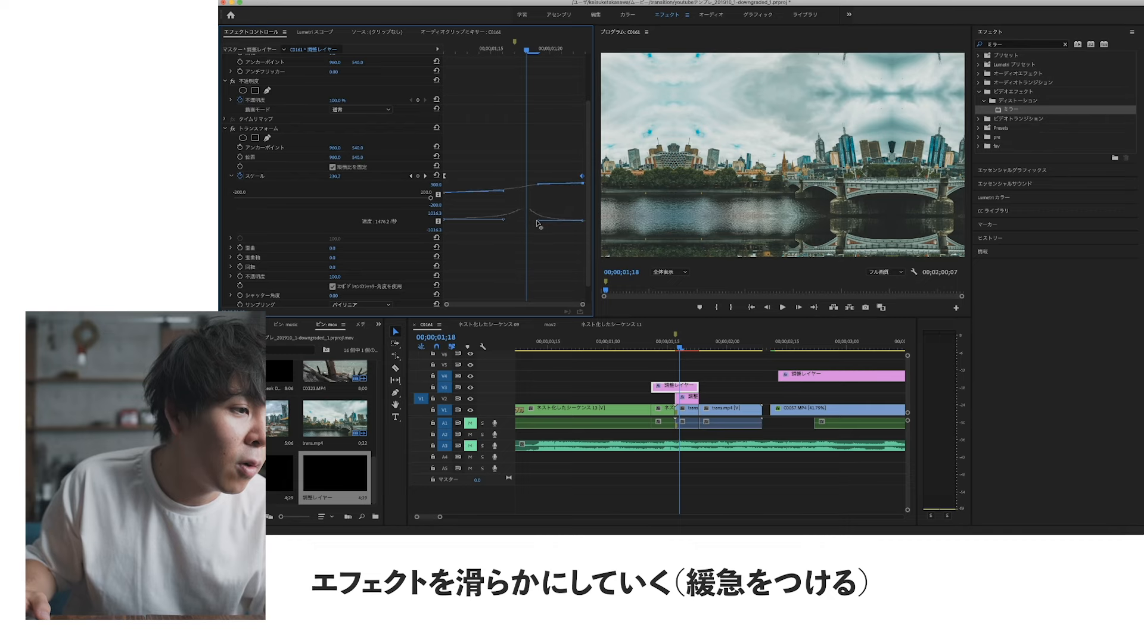
Play the eased zoom transition several times from just before the adjustment layer and place the playhead at 00;00;01;15
click(650, 348)
key(space)
click(647, 348)
key(space)
key(space)
click(667, 348)
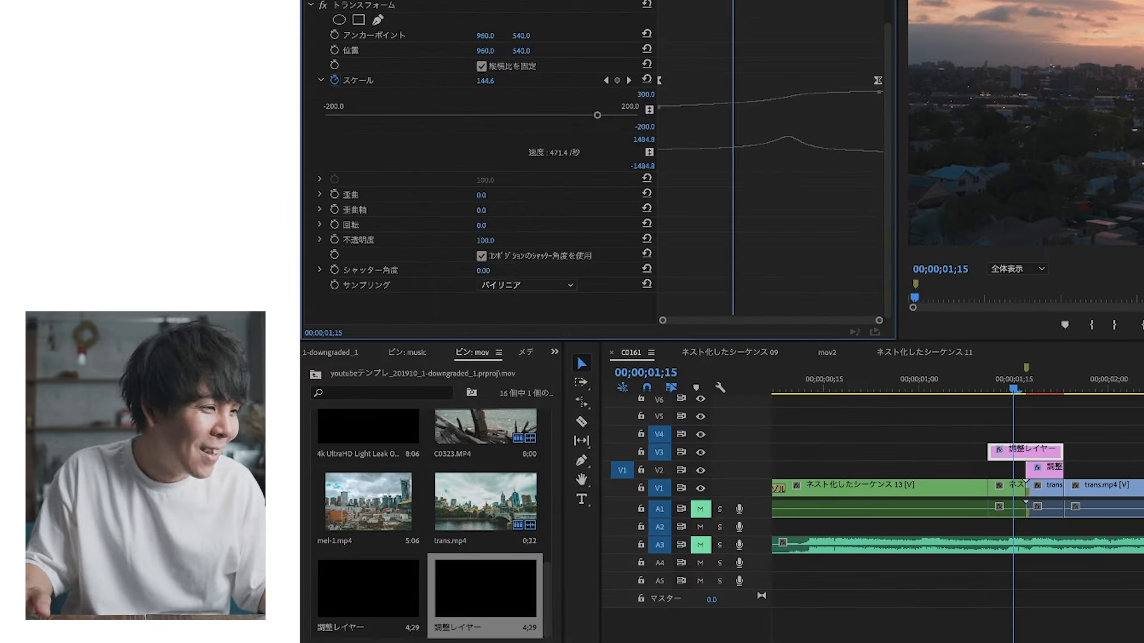
Set the shutter angle of the upper adjustment layer's Transform effect to 190 to add motion blur
click(484, 271)
text(180.00)
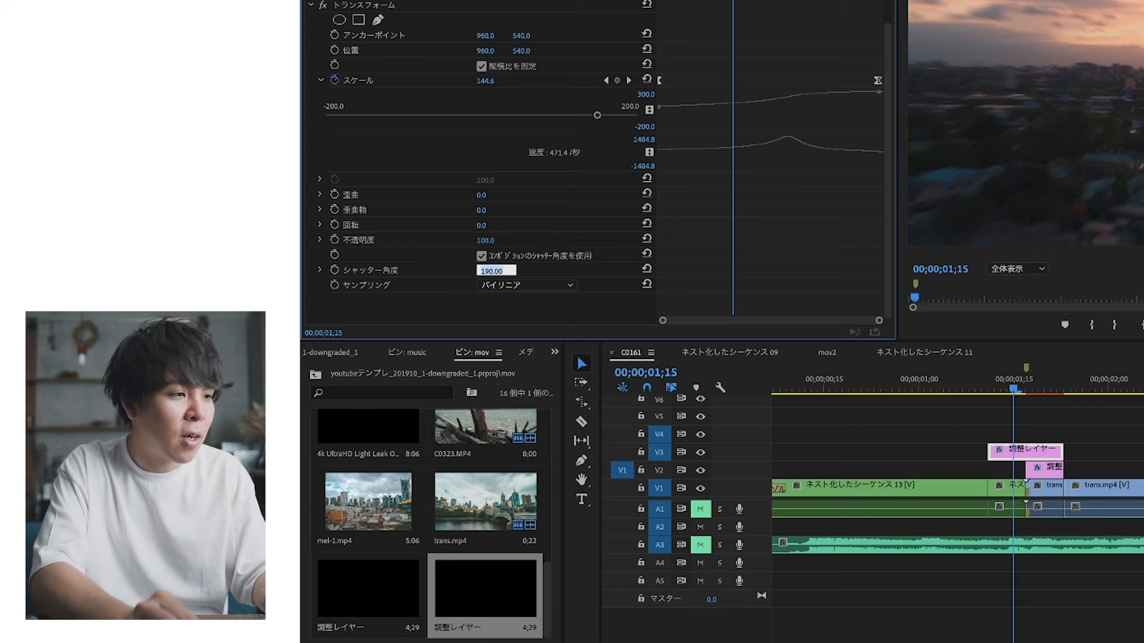
key(Return)
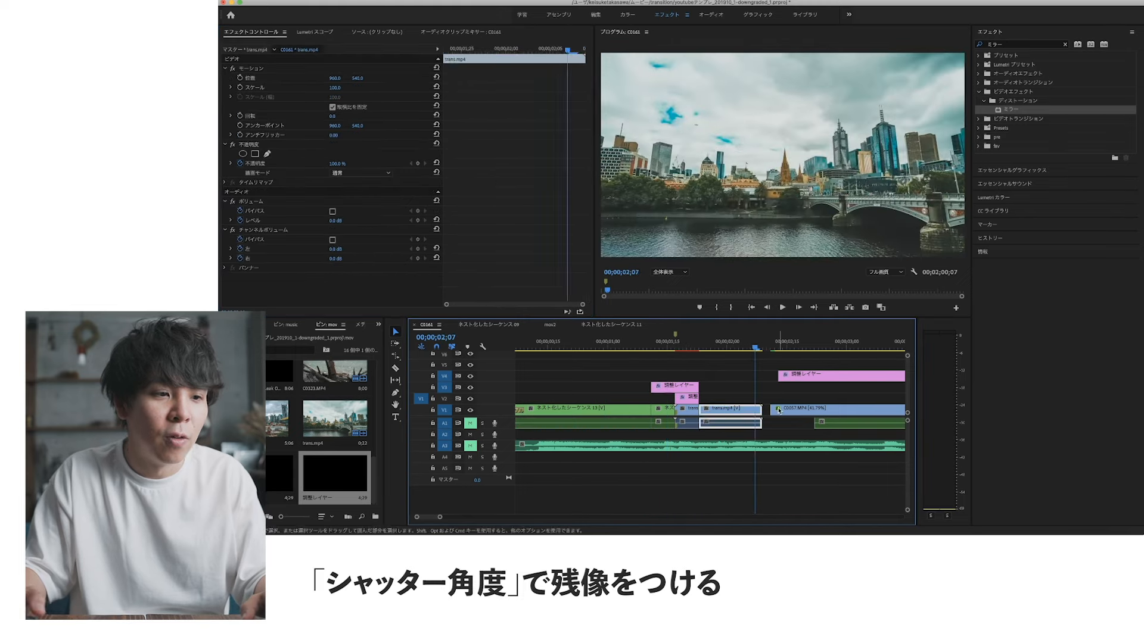
Play the blurred zoom transition several times, starting just before its adjustment layers
key(space)
click(637, 349)
key(space)
drag(666, 349, 687, 346)
drag(687, 346, 636, 349)
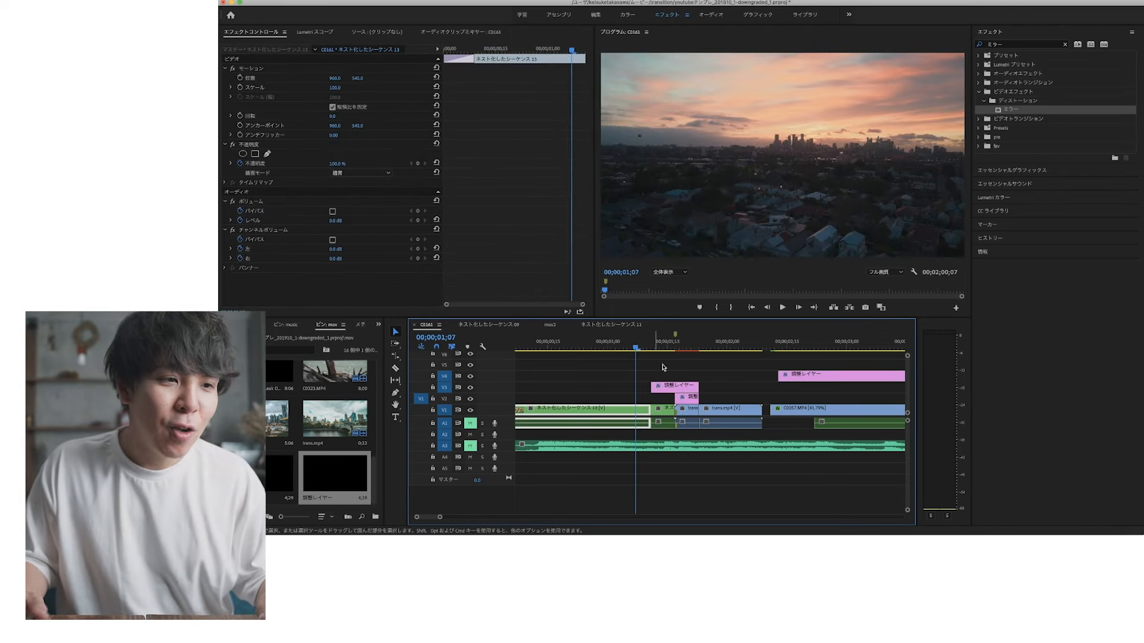
key(space)
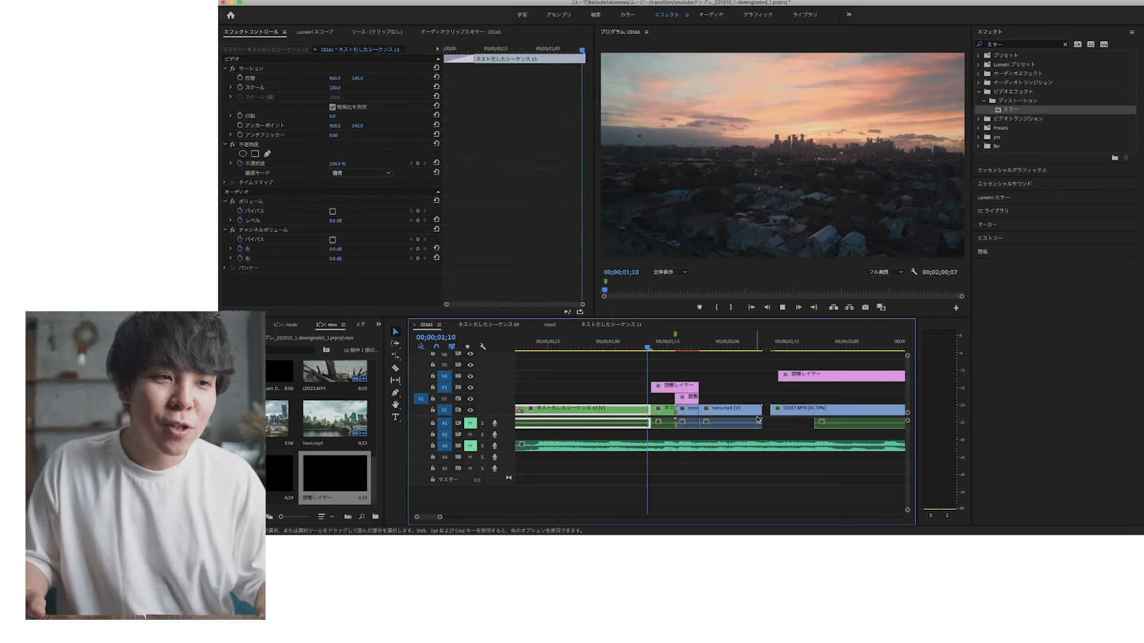
key(space)
click(755, 422)
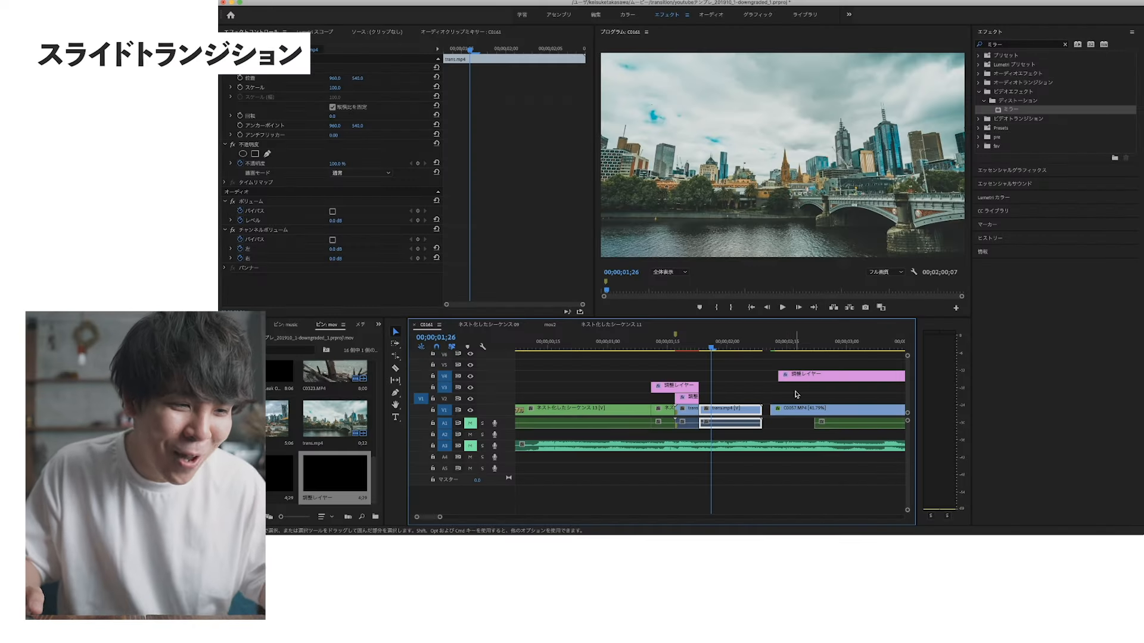
Close the gap between trans.mp4 and the C0017.MP4 clip and align the V4 adjustment layer's start with that clip
scroll(795, 394, right, 10)
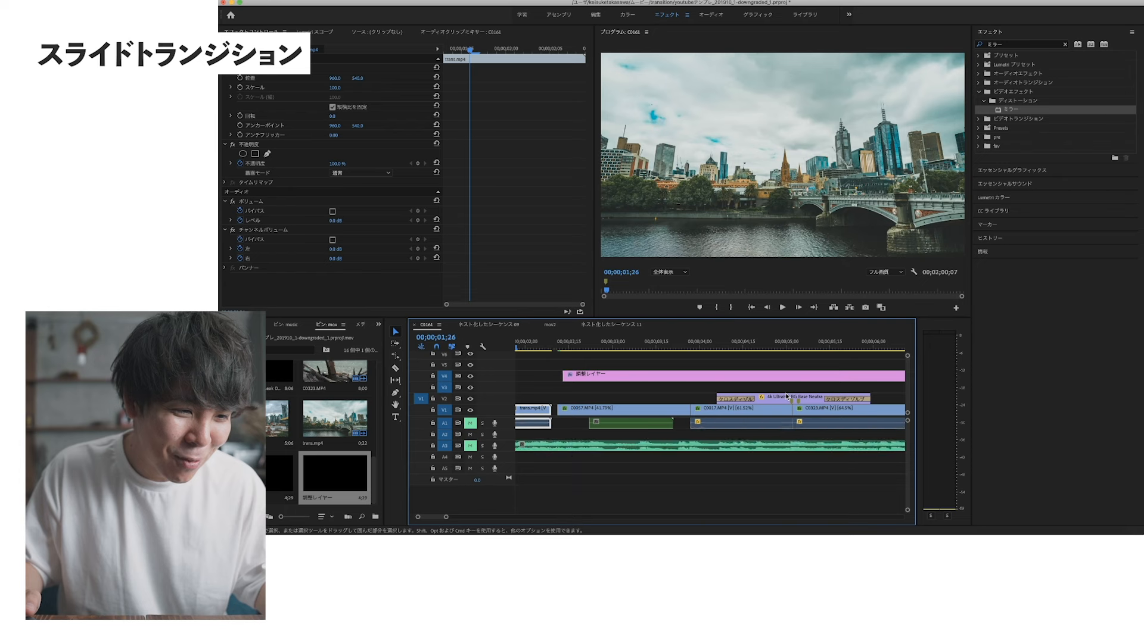
scroll(787, 397, down, 3)
click(618, 412)
key(Delete)
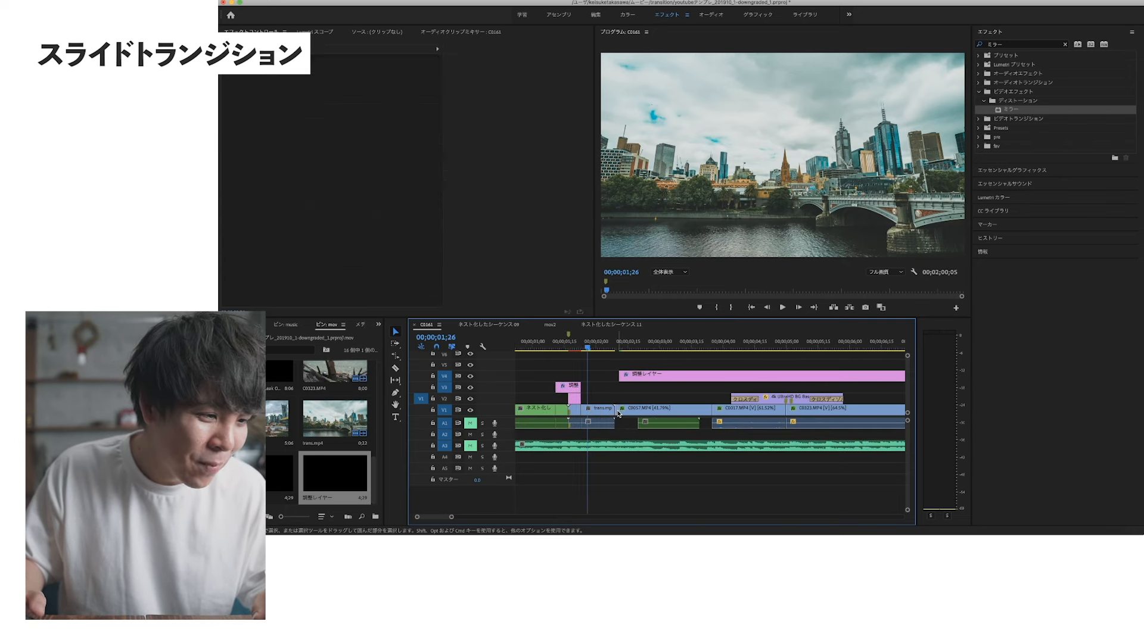
key(Down)
drag(629, 380, 624, 380)
scroll(639, 394, left, 3)
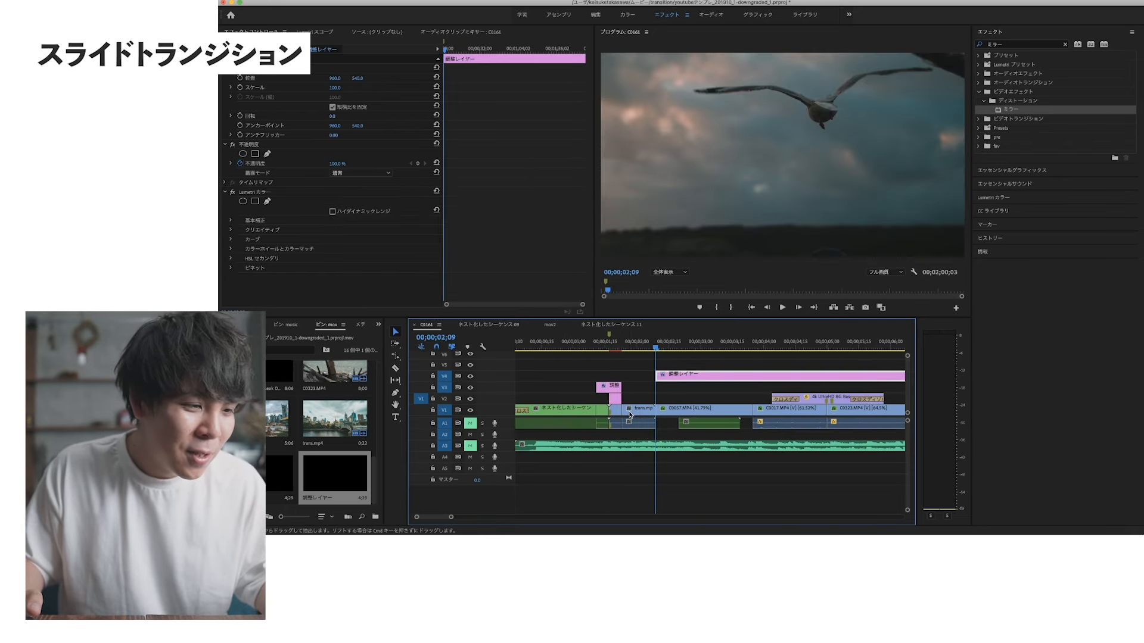
Nest the first C0017.MP4 clip with the adjustment layer section above it and place the playhead near the nested clip's start
scroll(657, 381, up, 4)
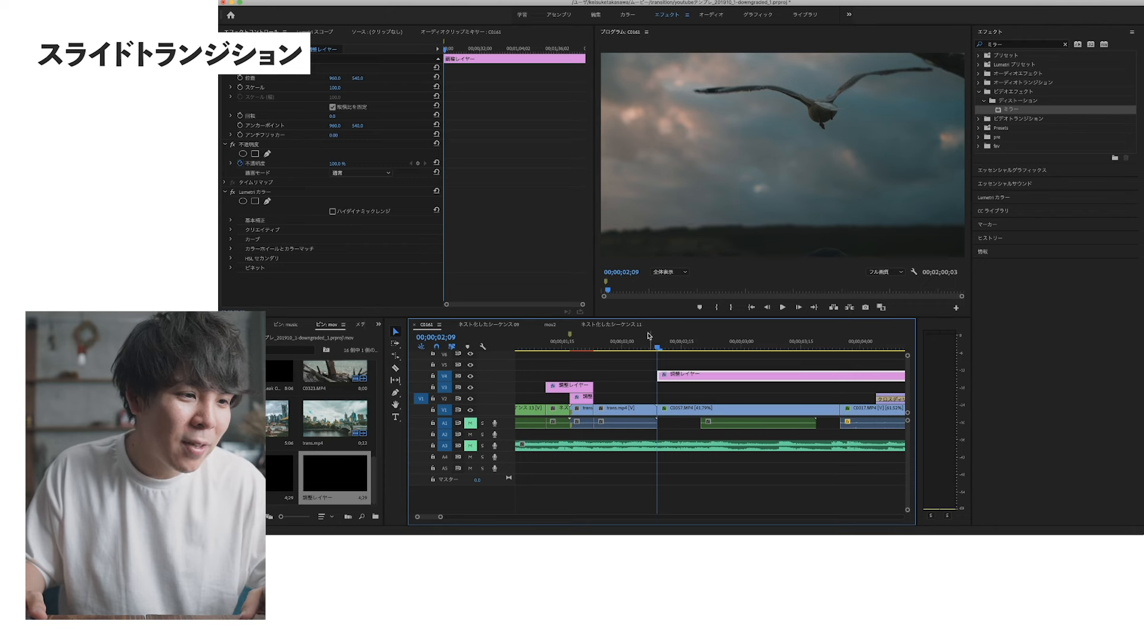
key(Right)
key(Right)
key(Right)
key(Right)
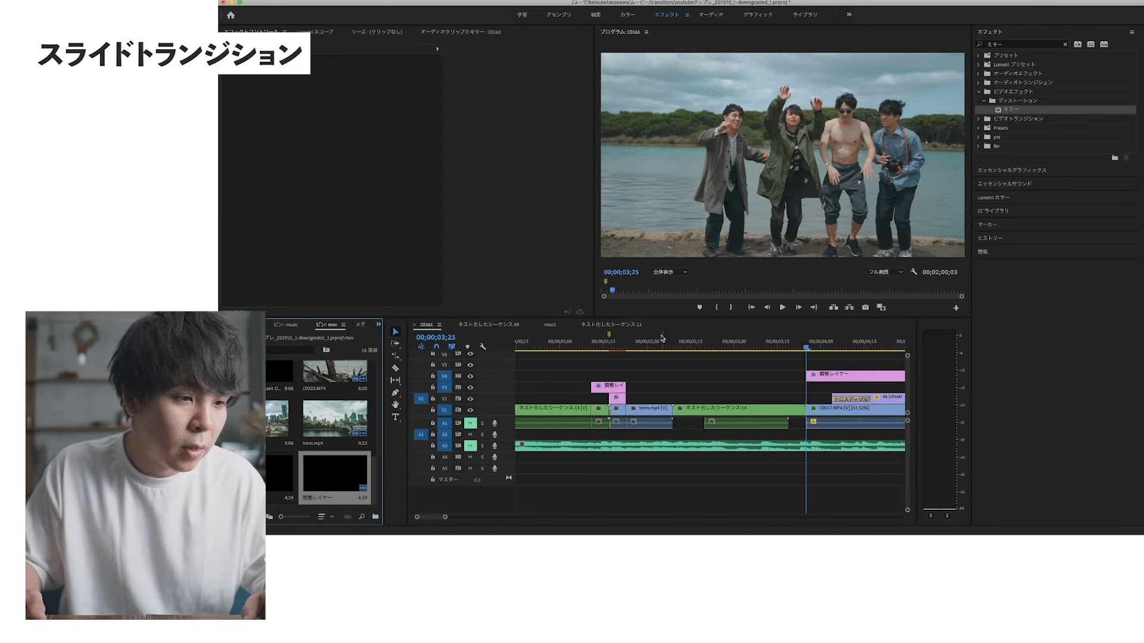
mouse_move(662, 338)
mouse_down()
mouse_move(701, 349)
mouse_move(650, 348)
mouse_move(677, 355)
mouse_up()
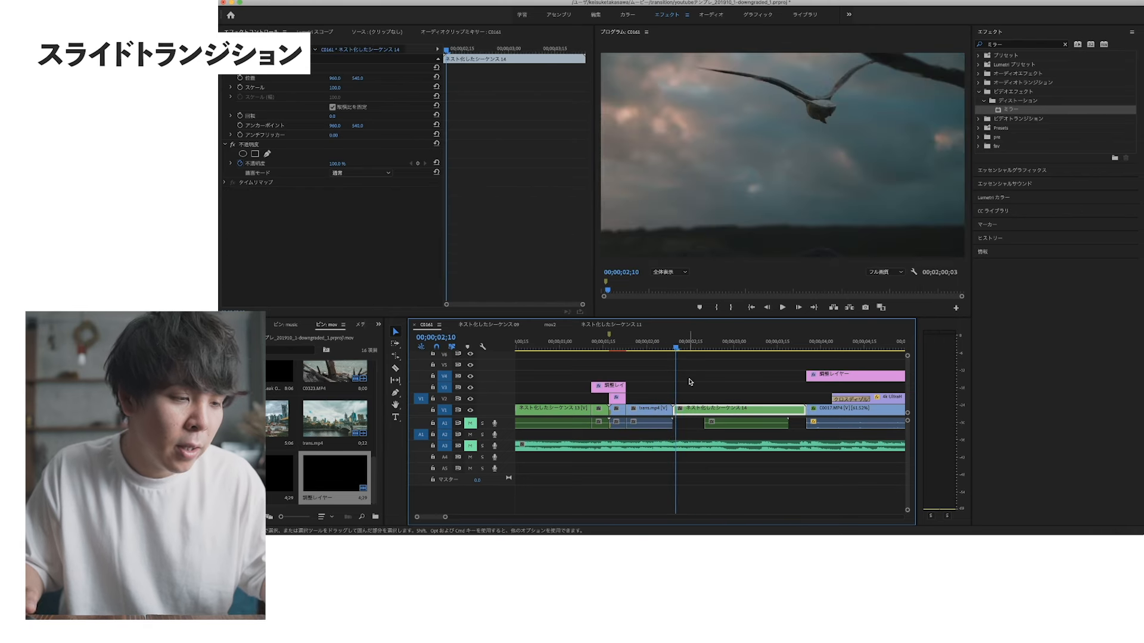
Split trans.mp4 six frames before its cut to the new nested sequence, at 00;00;02;03
key(=)
click(650, 415)
key(Left)
key(shift+Left)
key(Left)
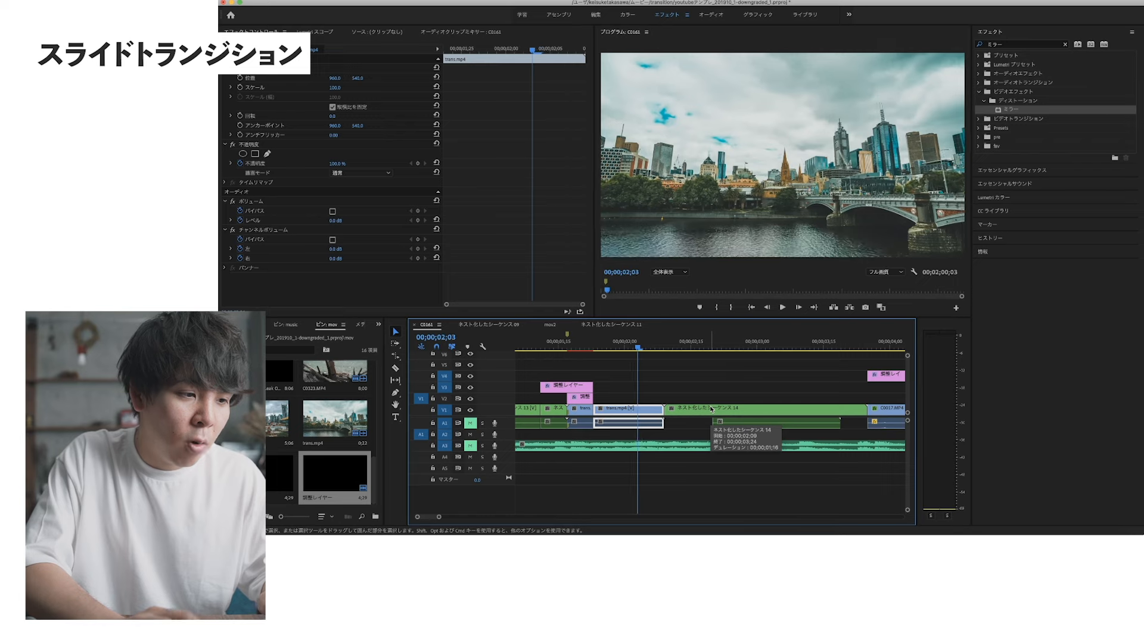
key(Down)
key(Left)
key(Left)
key(Left)
key(Left)
key(Left)
key(Left)
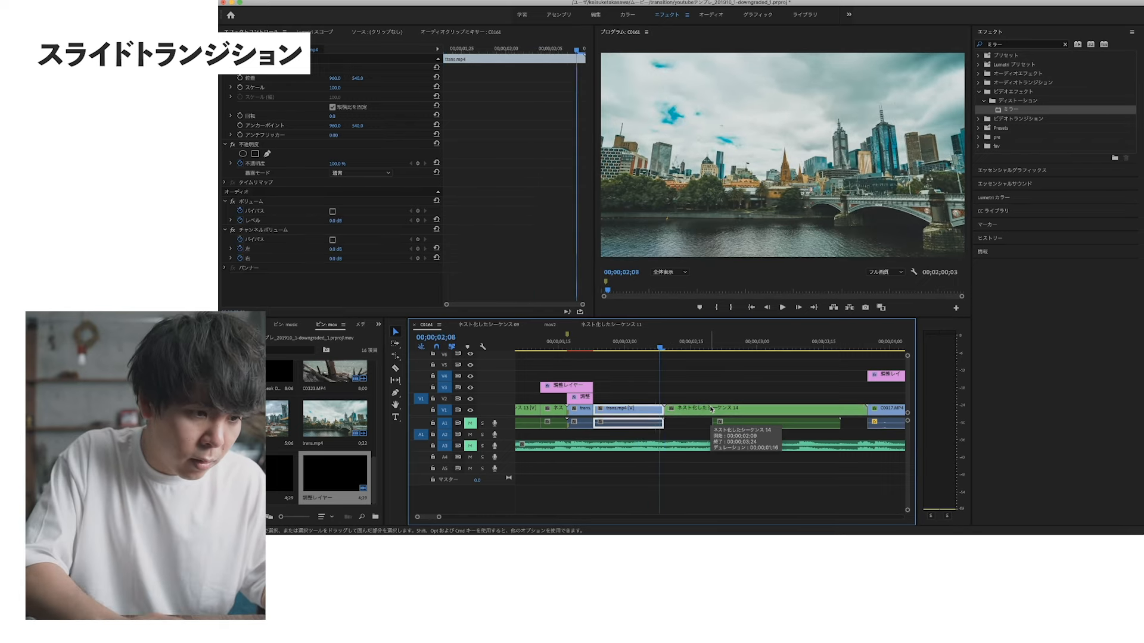
Split the new nested sequence six frames after its cut from trans.mp4, at 00;00;02;15
key(Down)
key(Right)
key(Right)
key(Right)
key(Right)
key(Right)
key(Right)
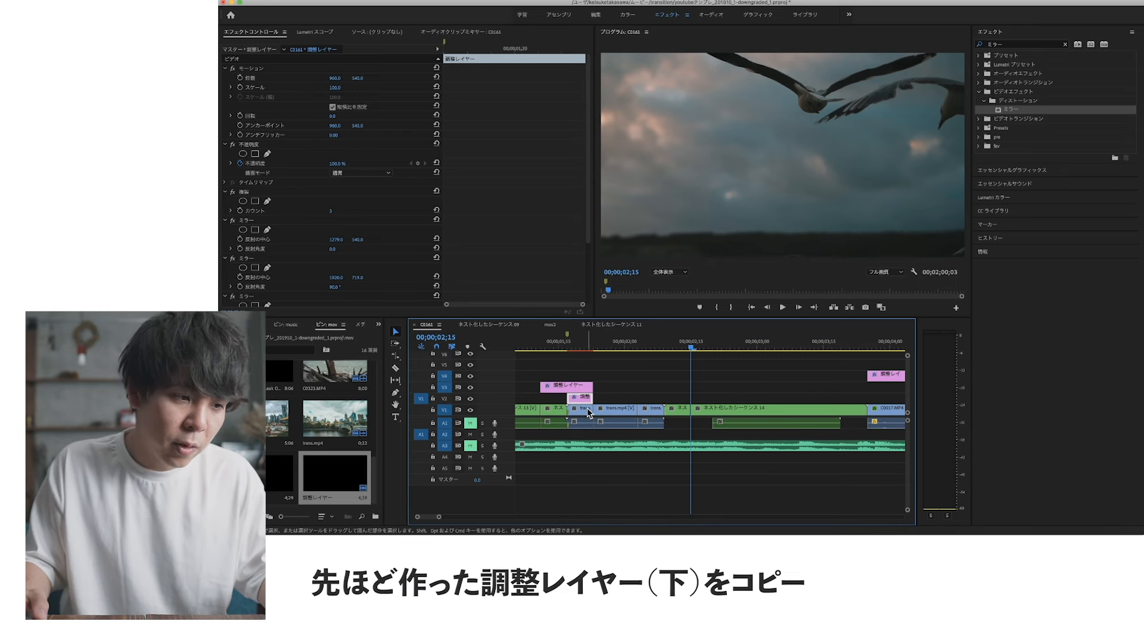
drag(582, 399, 690, 399)
key(super+z)
key(super+z)
Copy the zoom transition's lower adjustment layer to V2 over the next cut, spanning 00;00;02;03 to 00;00;02;15
drag(583, 401, 690, 398)
mouse_move(652, 347)
mouse_down()
mouse_move(679, 347)
mouse_move(646, 347)
mouse_move(665, 348)
mouse_up()
click(681, 405)
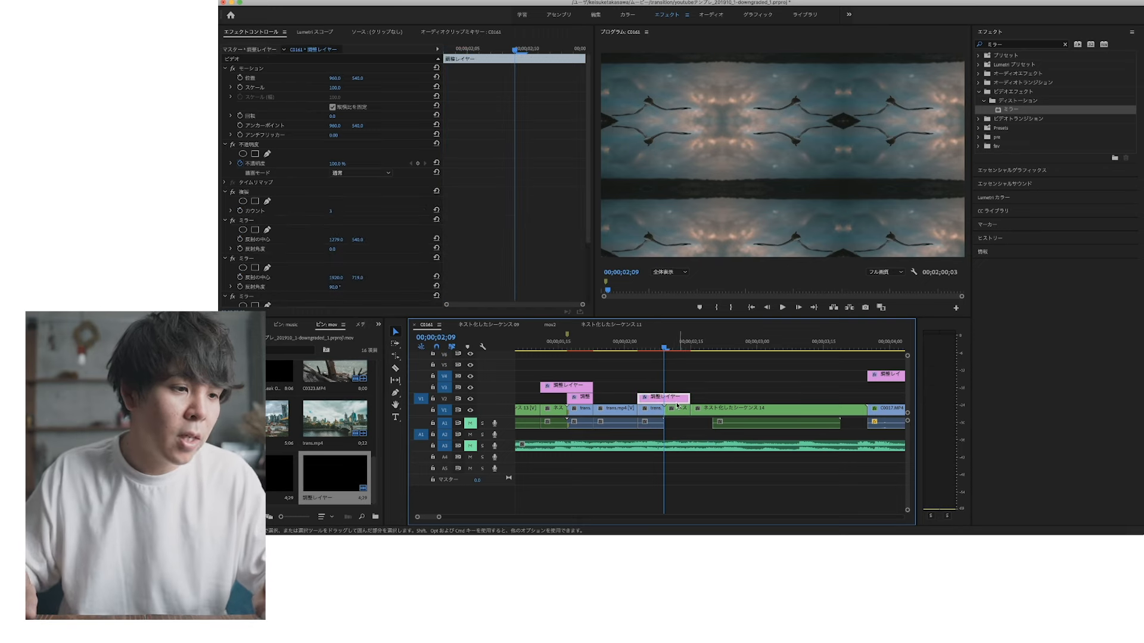
key(Left)
key(Left)
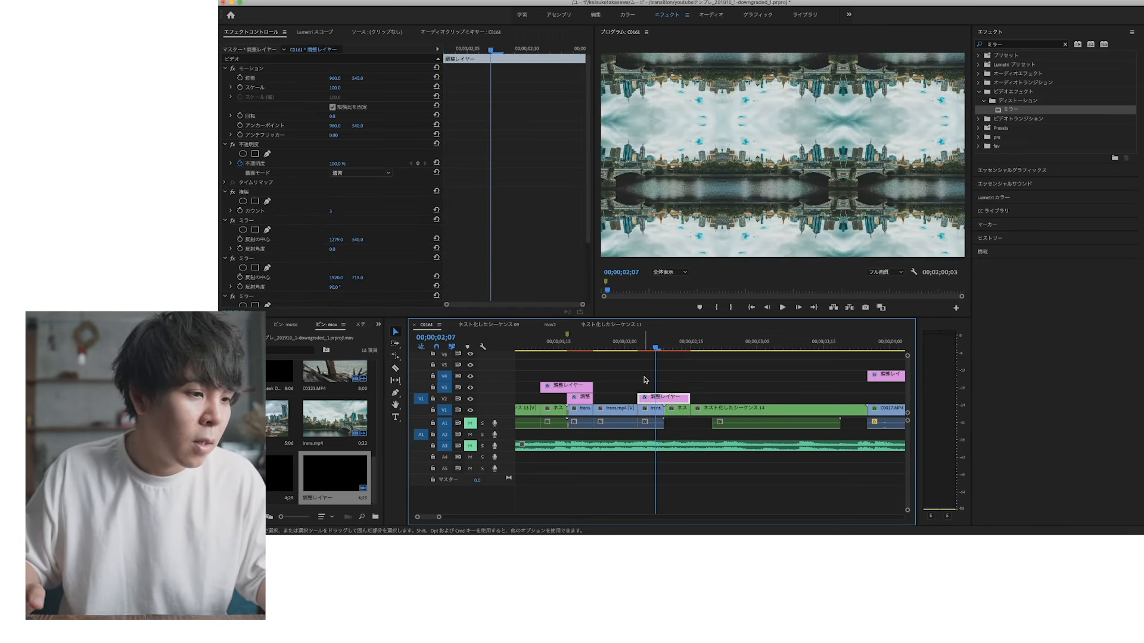
Add a new adjustment layer on V3 above the copied one and trim it to the same length
drag(331, 476, 645, 366)
click(682, 366)
key(Down)
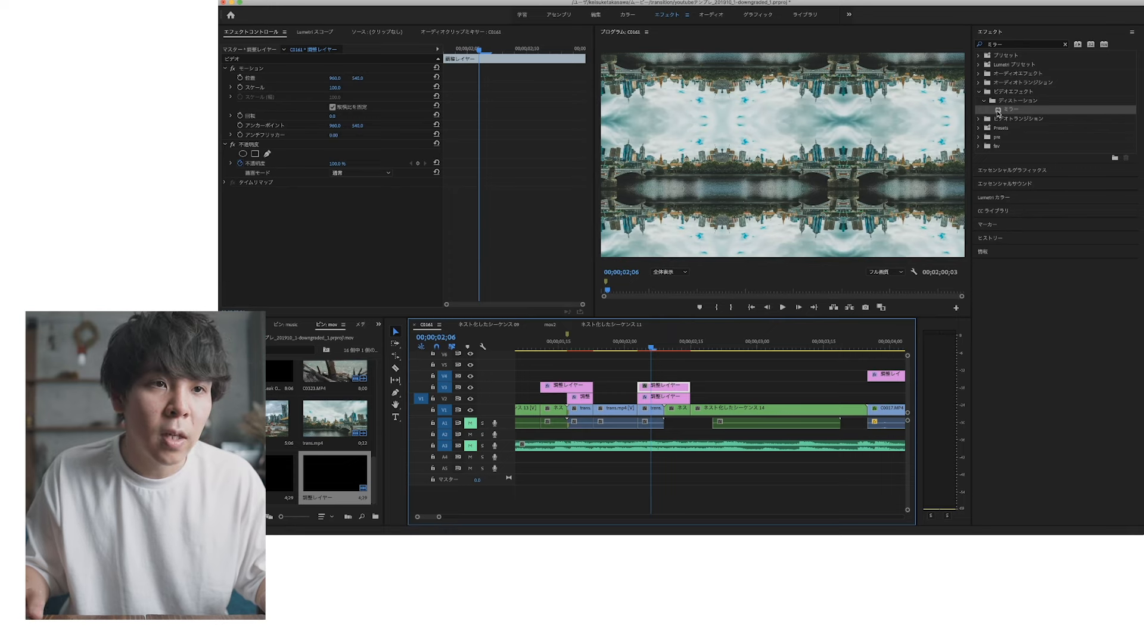
Apply the Transform effect (トランスフォーム) to the new V3 adjustment layer and set its scale to 300
click(1012, 45)
text(トランス)
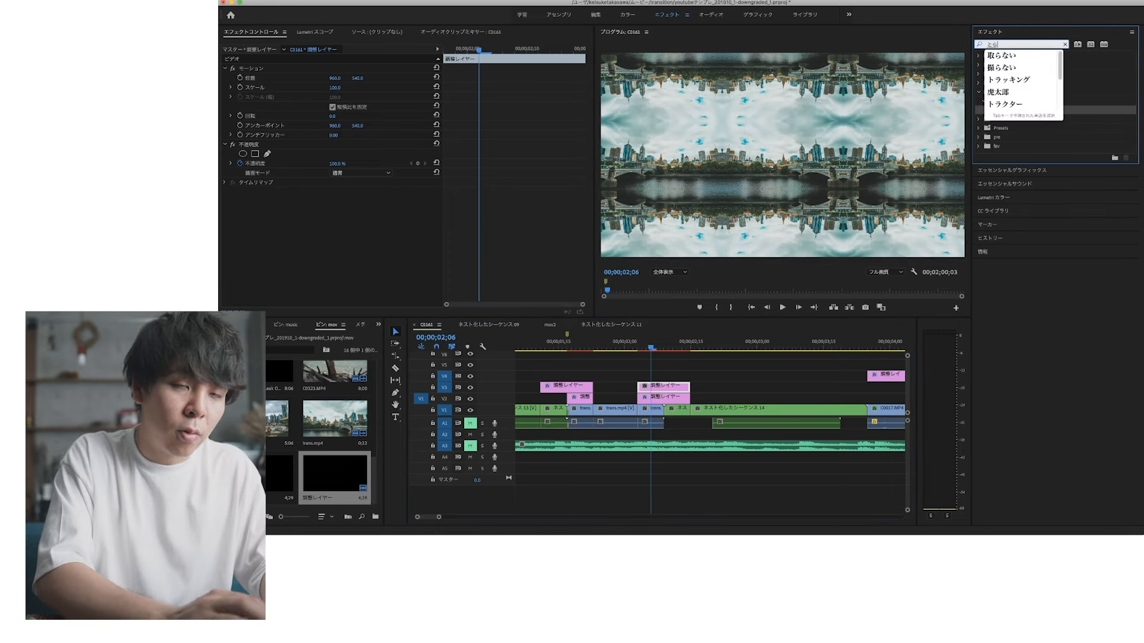
drag(1011, 112, 468, 251)
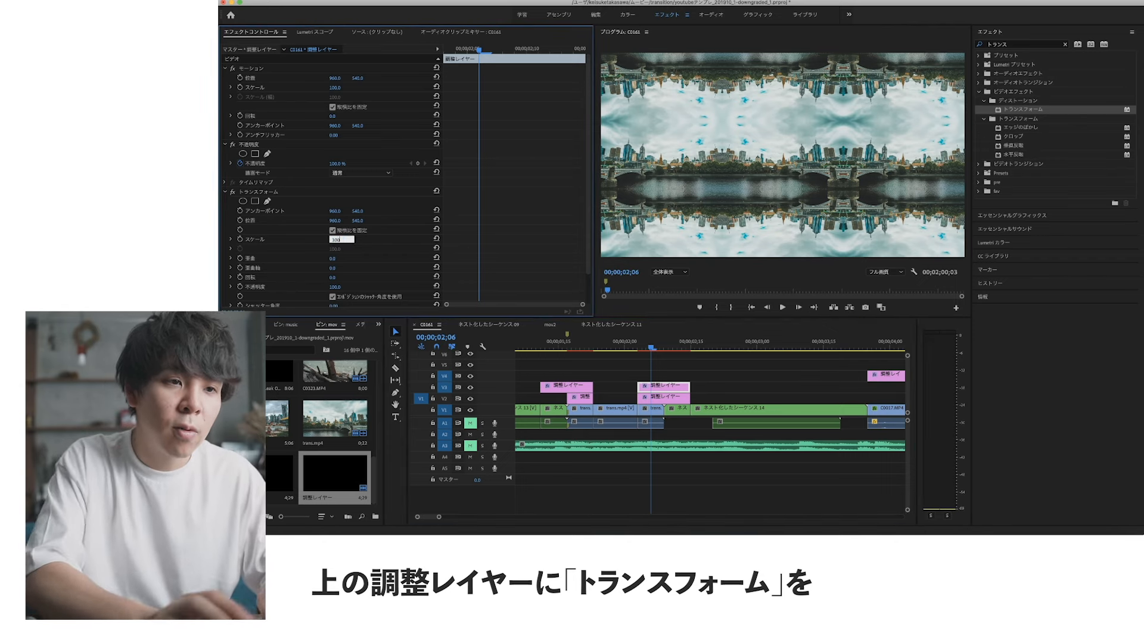
key(Return)
Enable position keyframing for the Transform effect at the V3 adjustment layer's start, 00;00;02;03
mouse_move(655, 345)
mouse_down()
mouse_move(673, 345)
mouse_move(654, 345)
mouse_up()
key(Left)
key(Left)
key(Left)
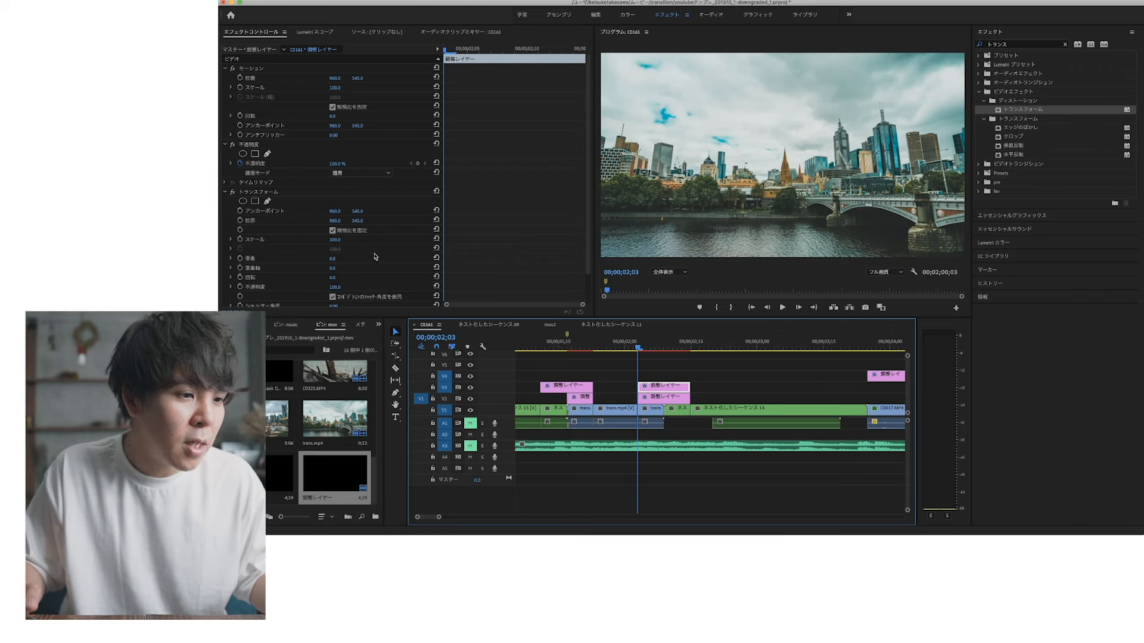
click(240, 220)
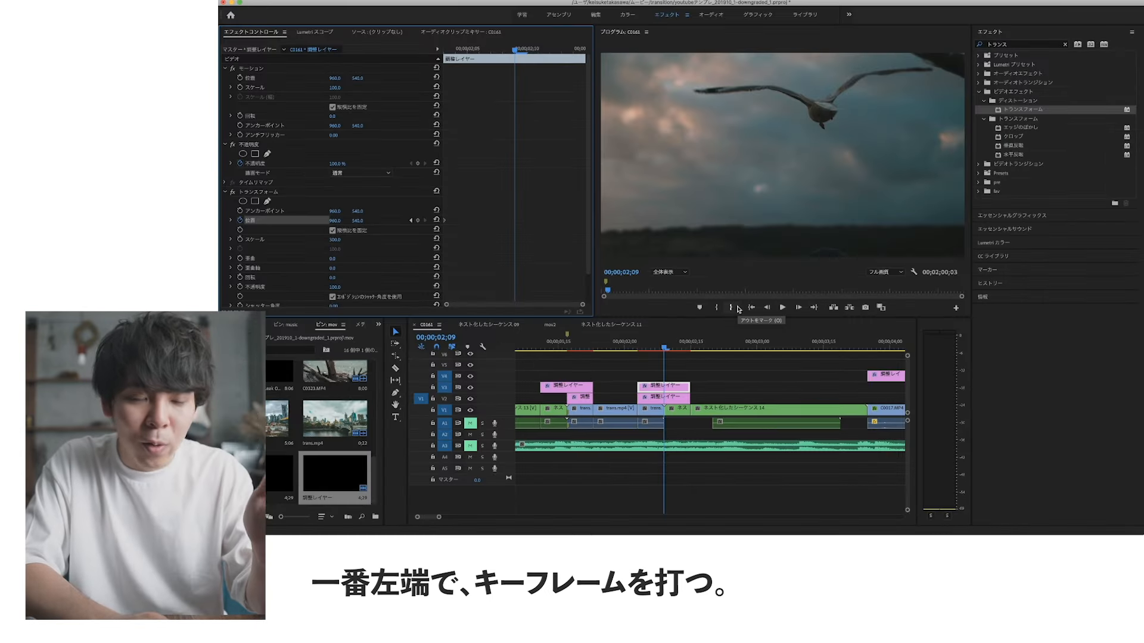
Add a Transform position keyframe one frame before the cut, at 00;00;02;08, with X at about -955
key(Left)
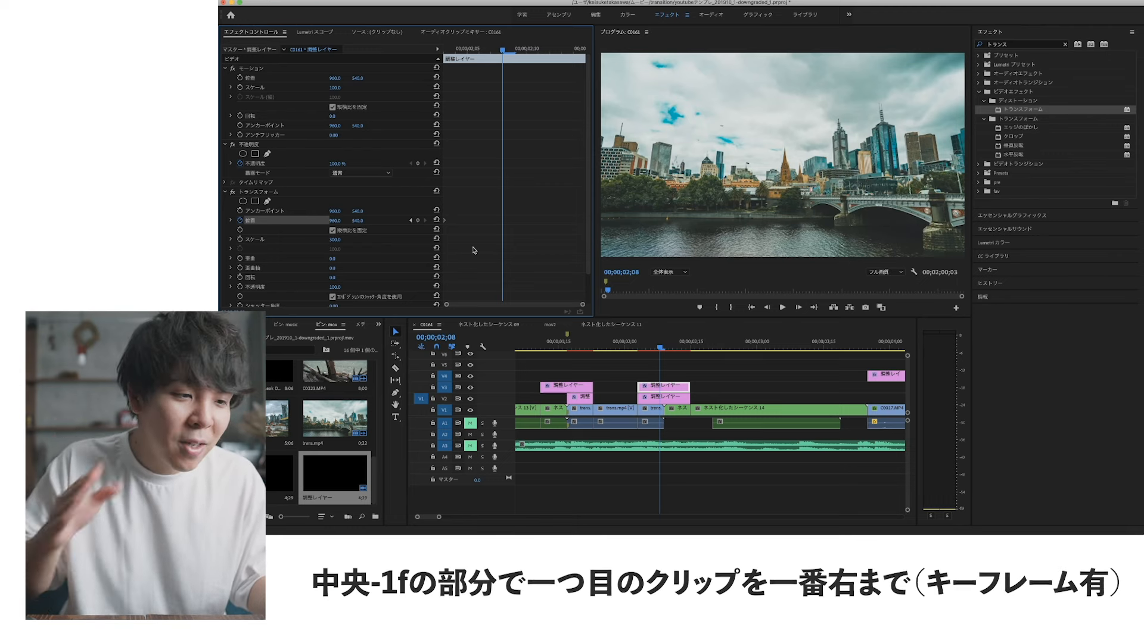
drag(335, 221, 238, 220)
click(336, 221)
key(Up)
key(Return)
drag(337, 220, 339, 220)
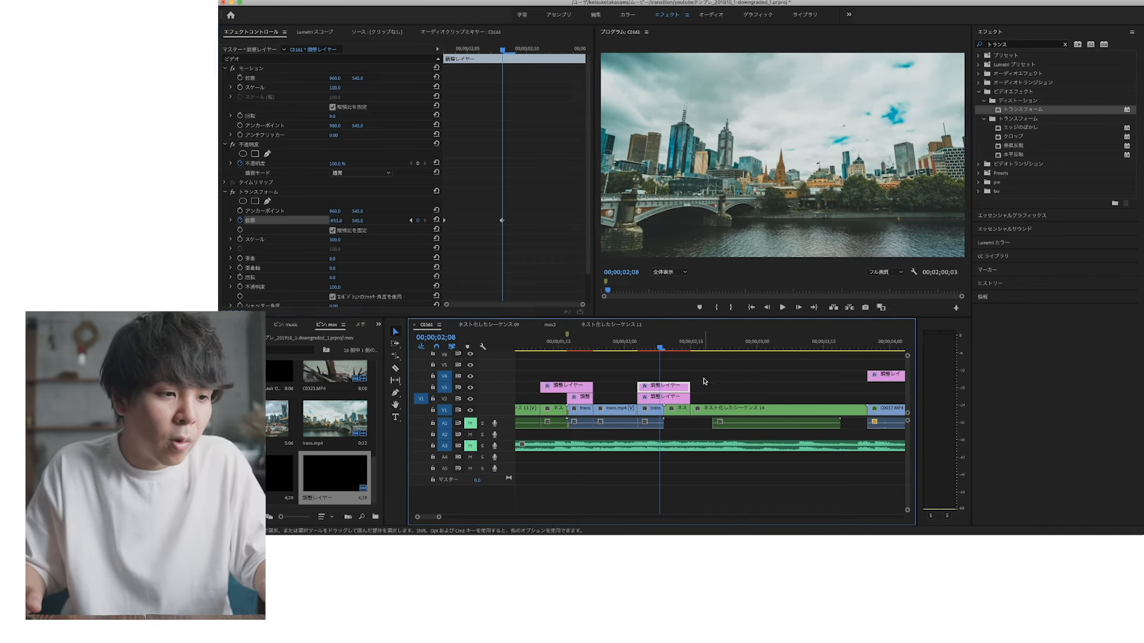
Add a Transform position keyframe on the first frame after the cut, at 00;00;02;09, with X at 2878
click(665, 347)
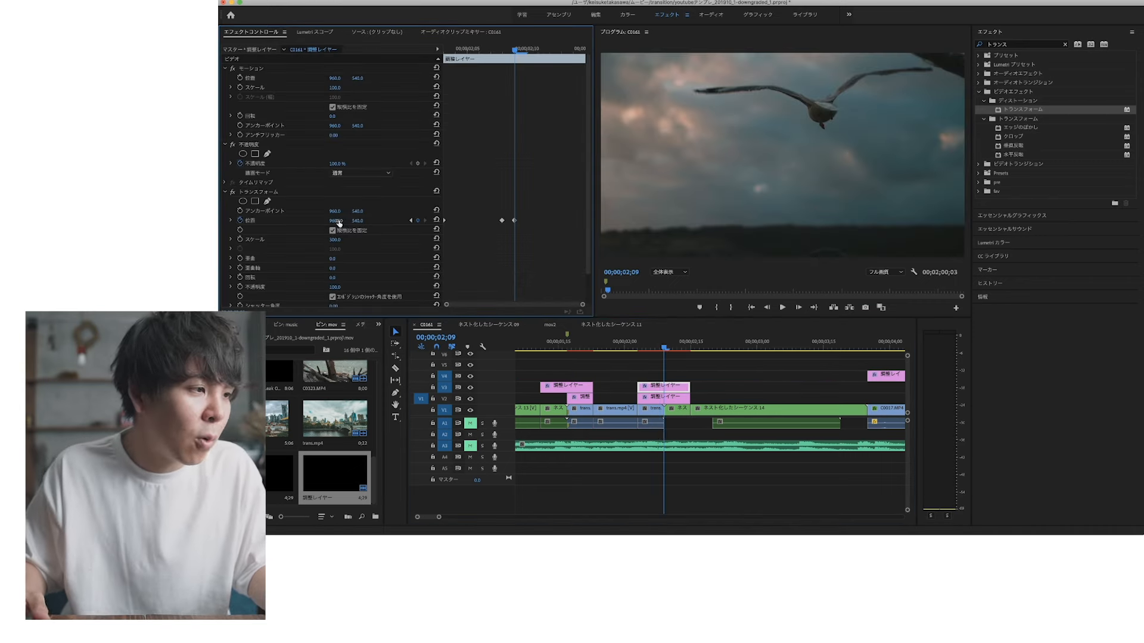
click(336, 221)
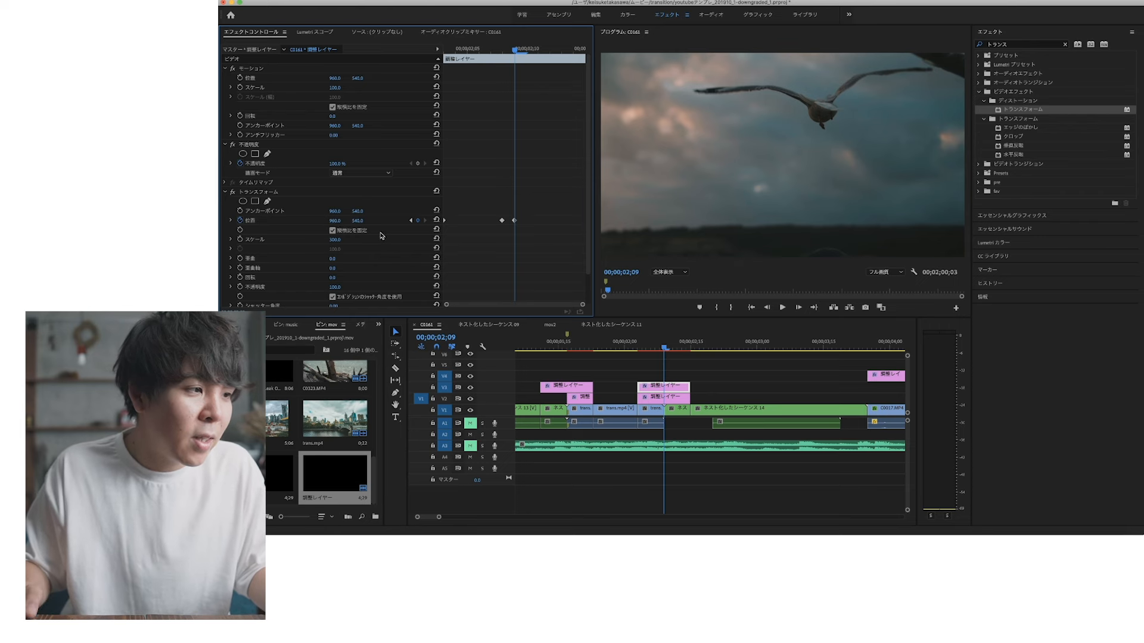
text(737)
key(Return)
drag(335, 220, 1100, 221)
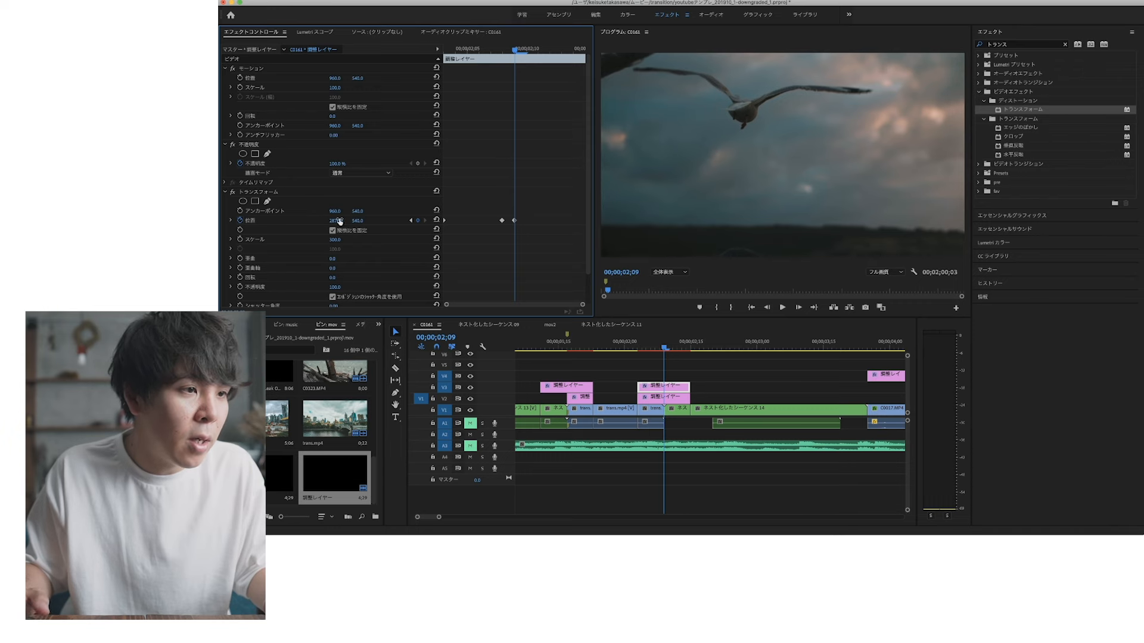
Set the Transform position X back to 960 at the adjustment layer's end, 00;00;02;15
key(Down)
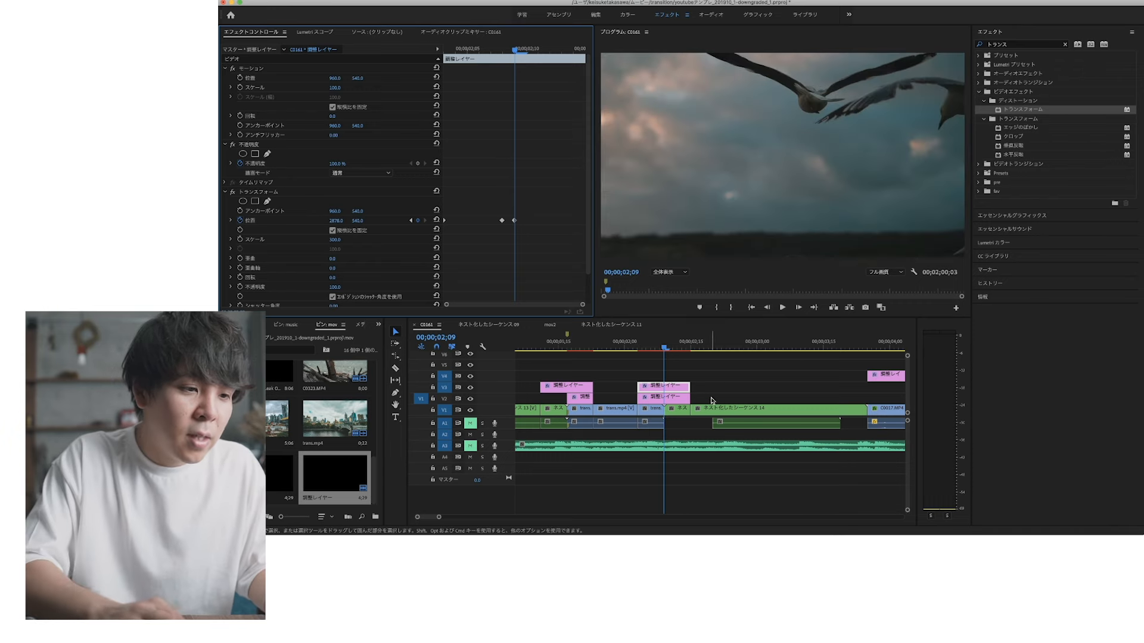
click(664, 388)
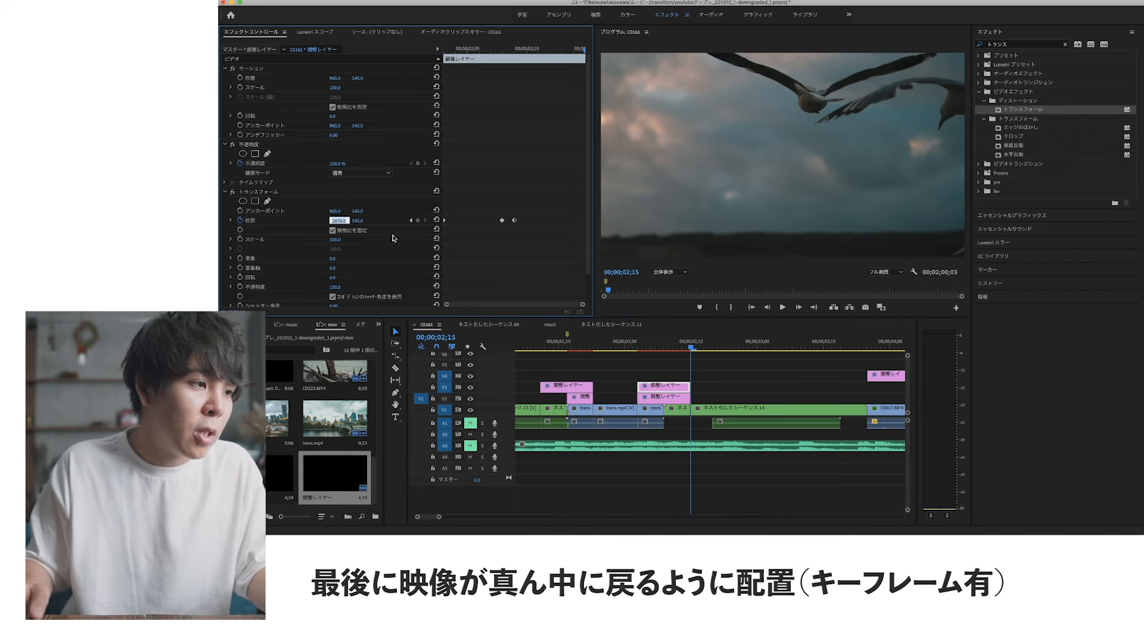
text(960)
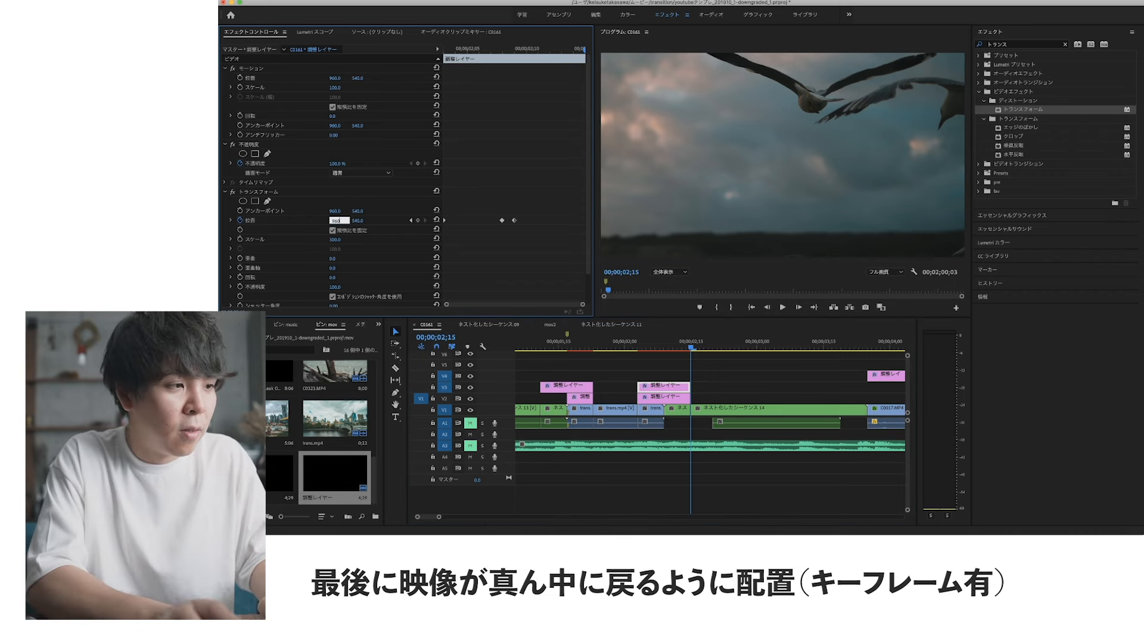
key(Return)
Play the slide transition from just before its adjustment layers and step through the frames around the cut
click(614, 422)
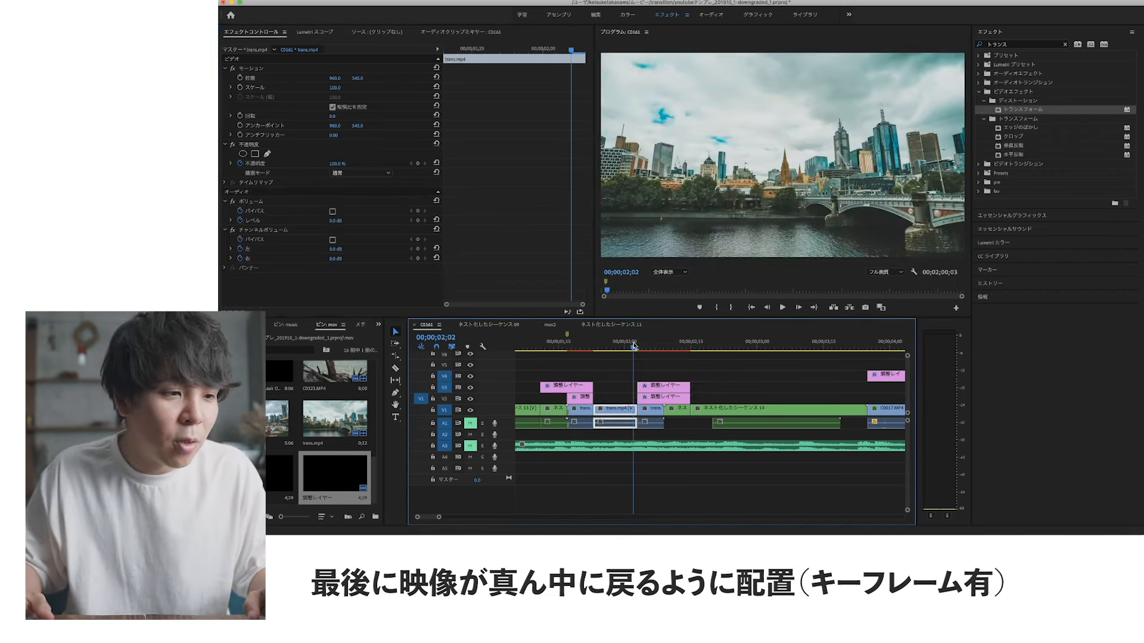
key(space)
key(space)
click(631, 342)
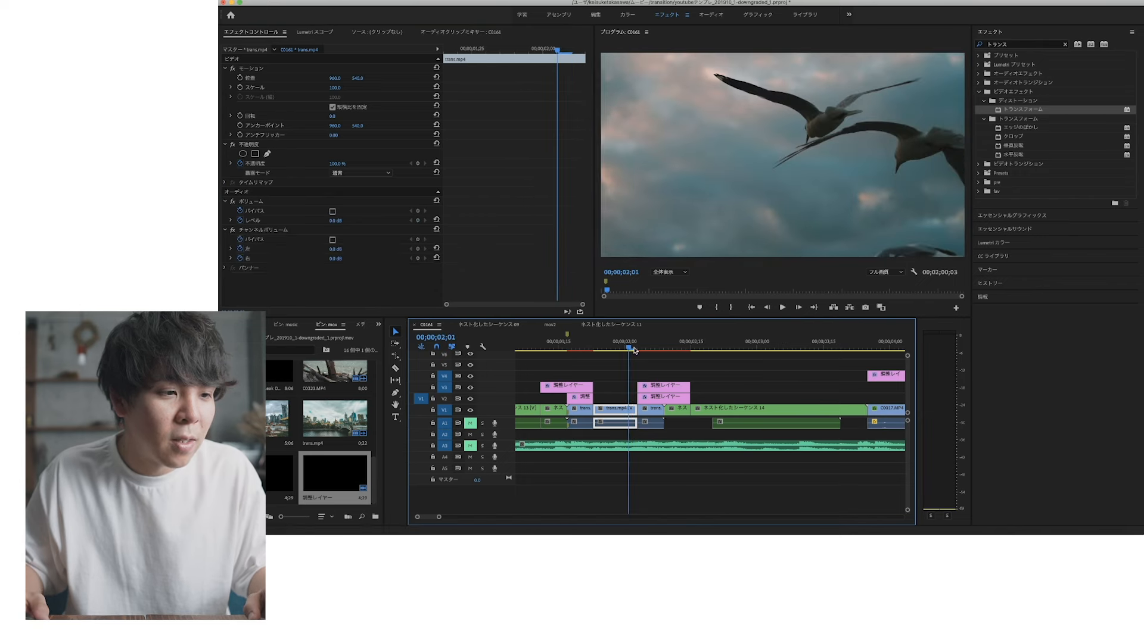
key(space)
key(space)
drag(629, 344, 655, 348)
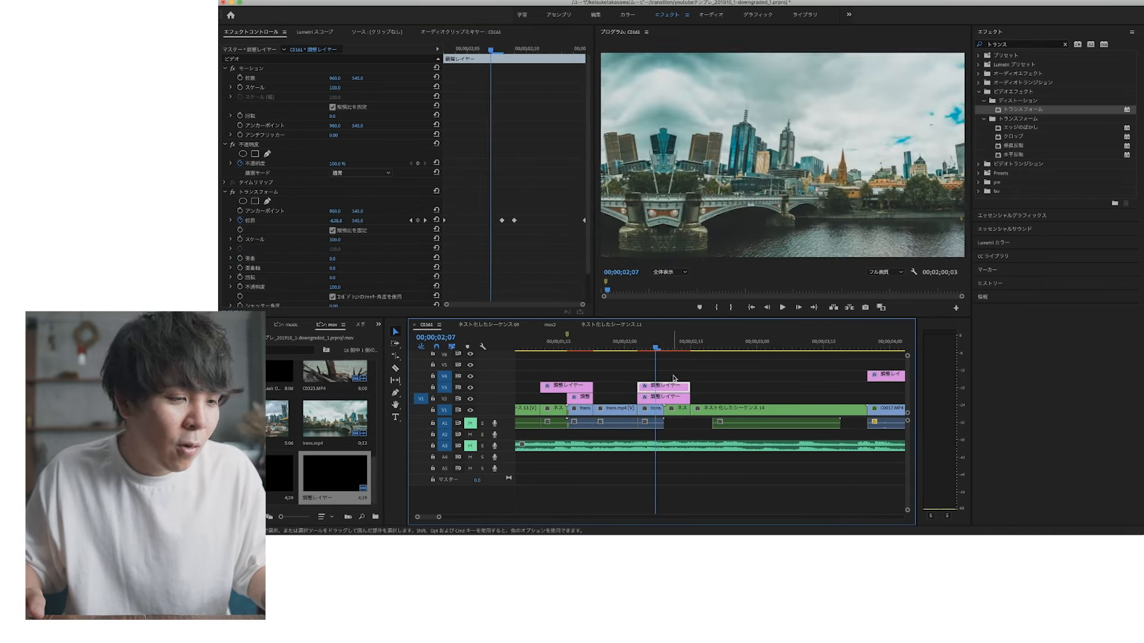
key(Right)
key(Right)
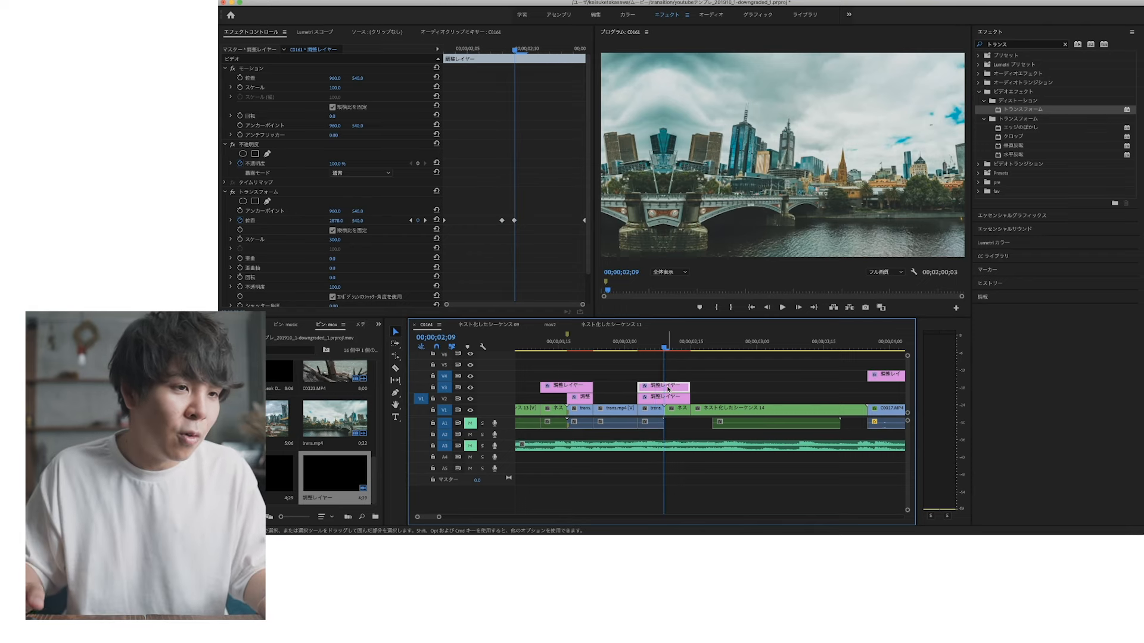
Extend the slide transition's upper adjustment layer on V3 at both ends, well beyond the lower one
scroll(505, 255, down, 1)
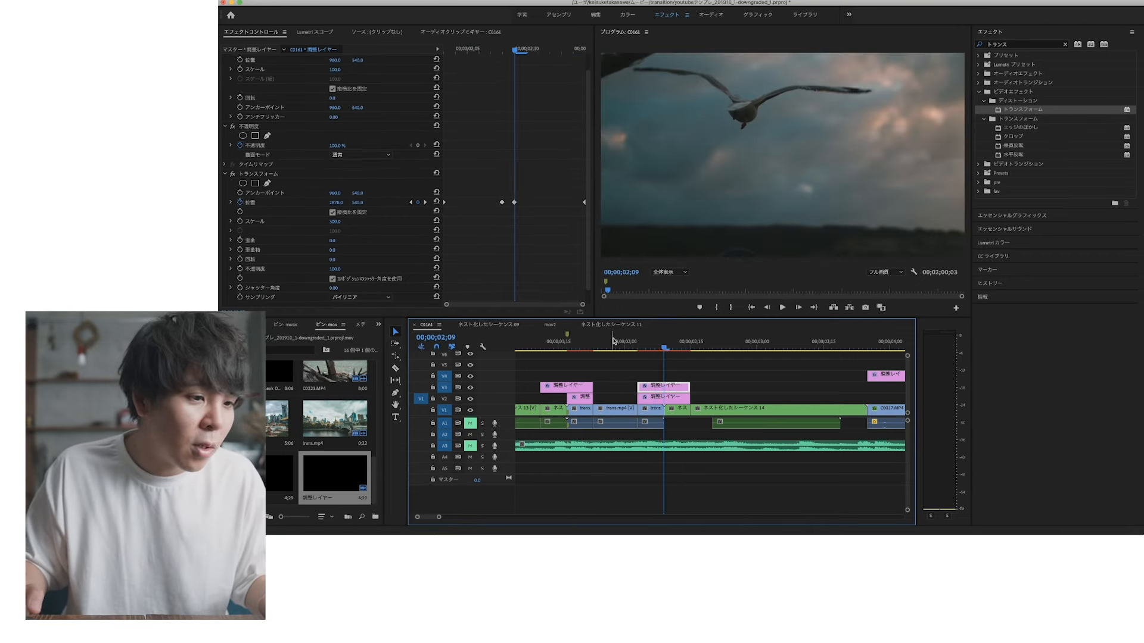
drag(689, 388, 747, 388)
drag(638, 387, 608, 388)
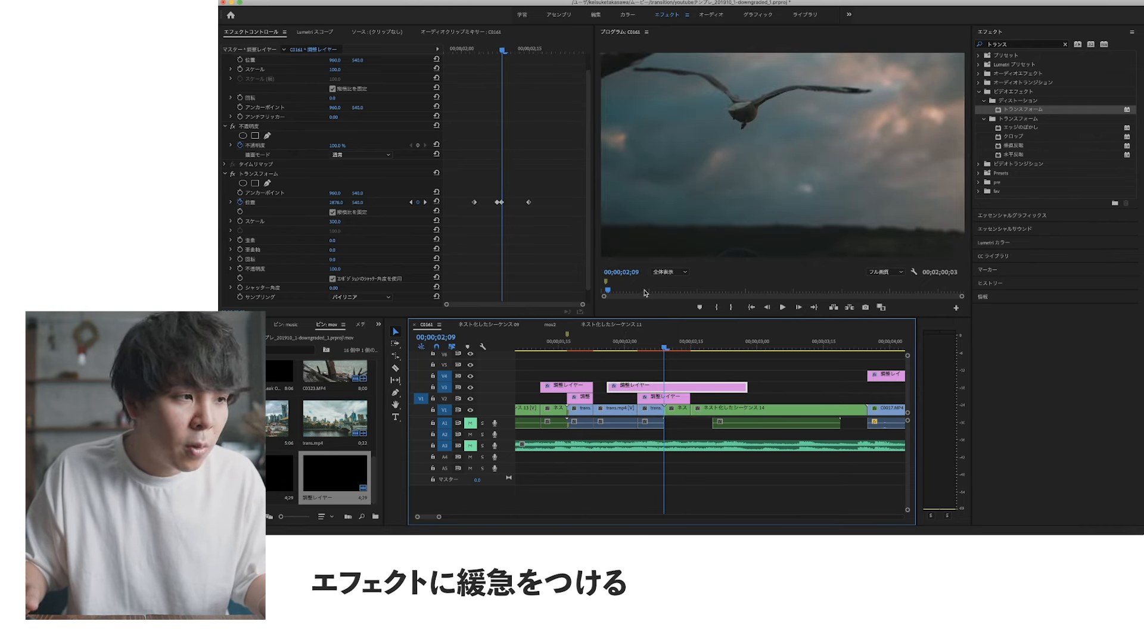
Ease the slide's Transform position keyframes and reshape the velocity graph so the speed peaks sharply at the cut
click(231, 203)
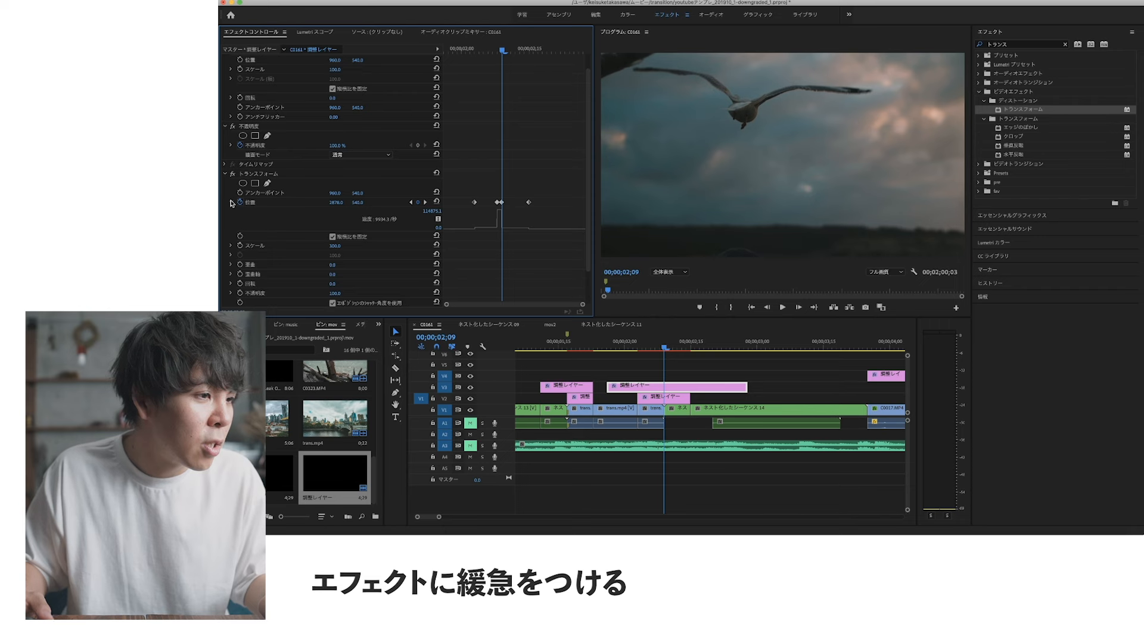
click(529, 202)
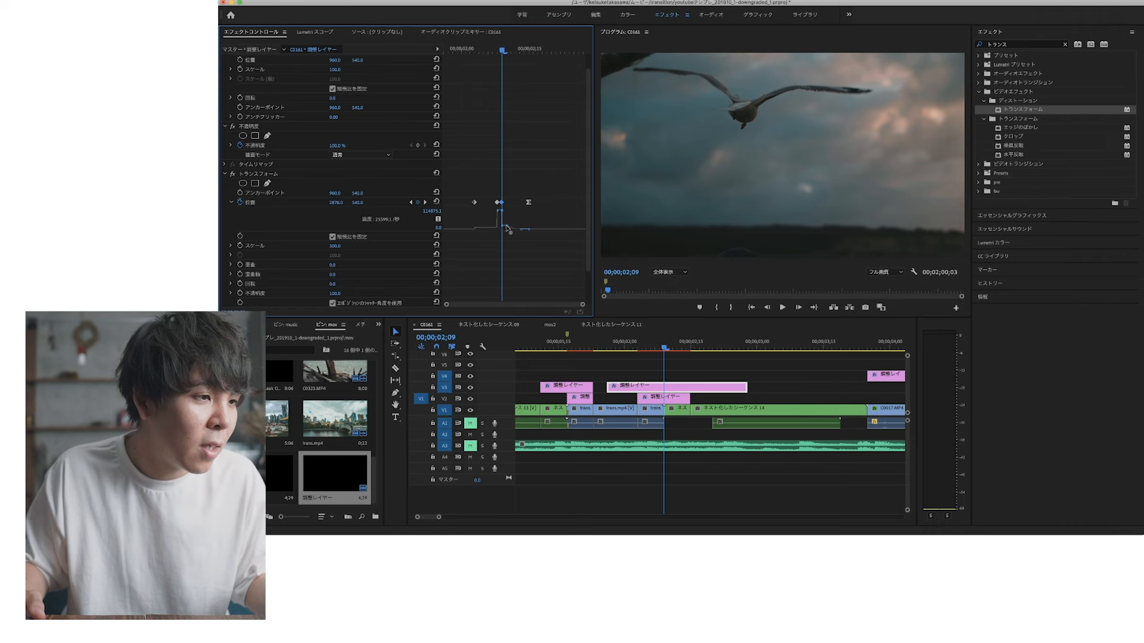
drag(507, 228, 501, 228)
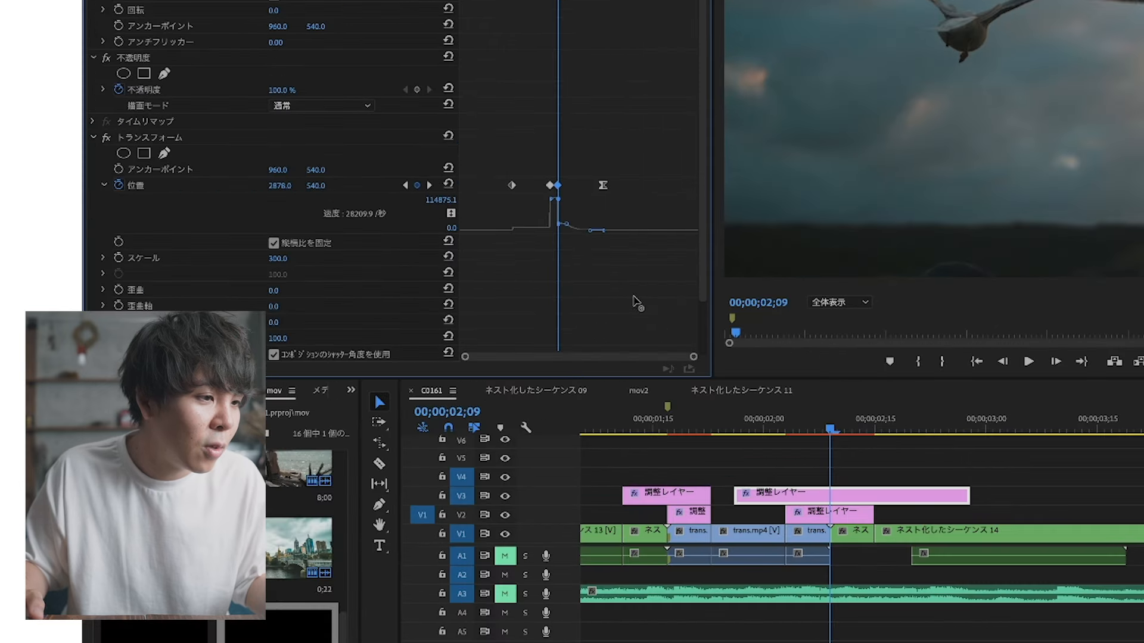
scroll(638, 303, up, 1)
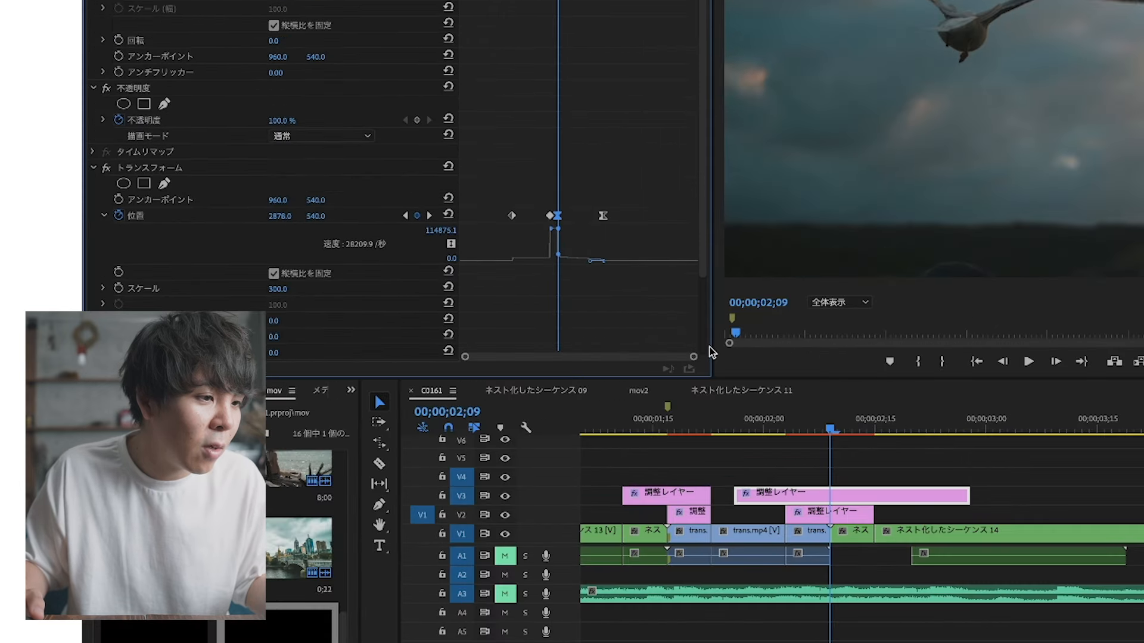
drag(710, 350, 827, 350)
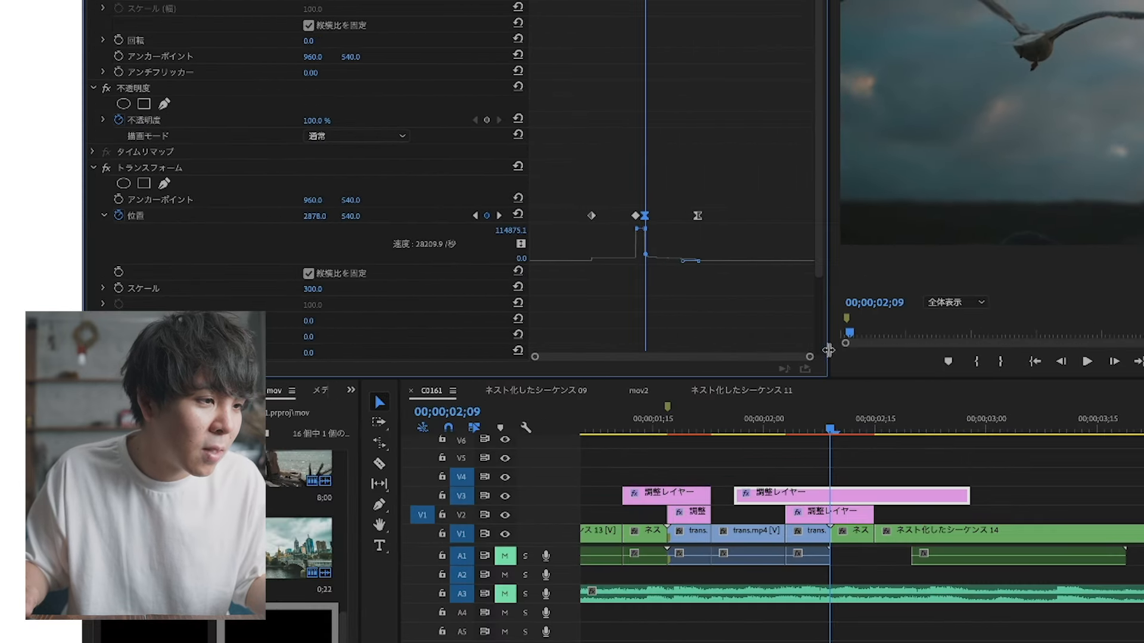
drag(672, 254, 676, 237)
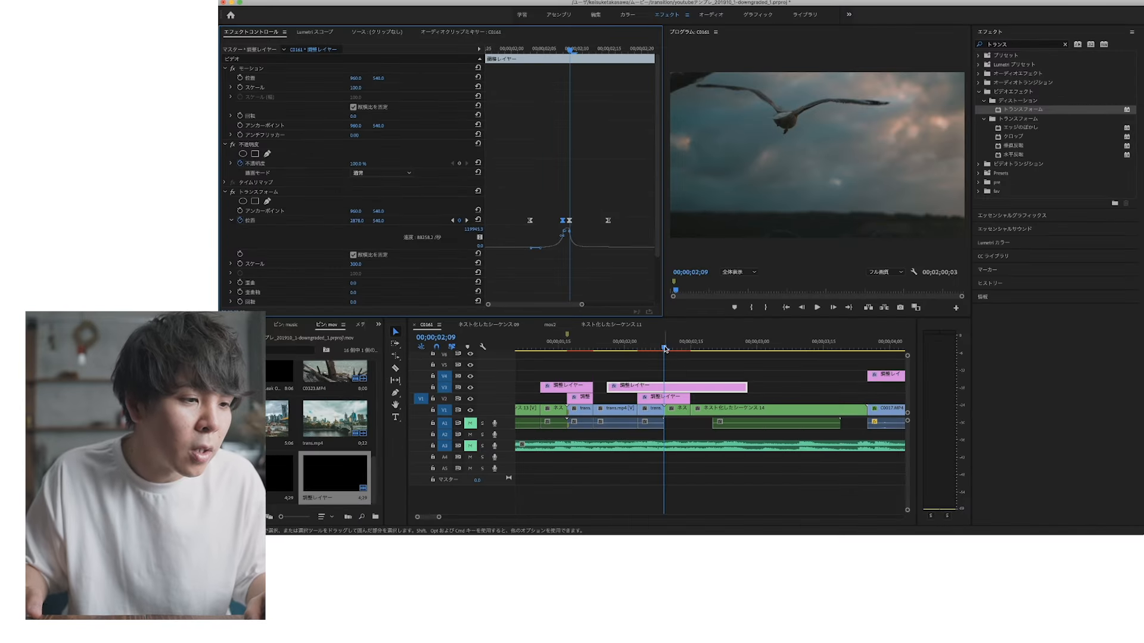
Play the eased slide transition twice, starting just before the cut
click(623, 341)
key(space)
key(space)
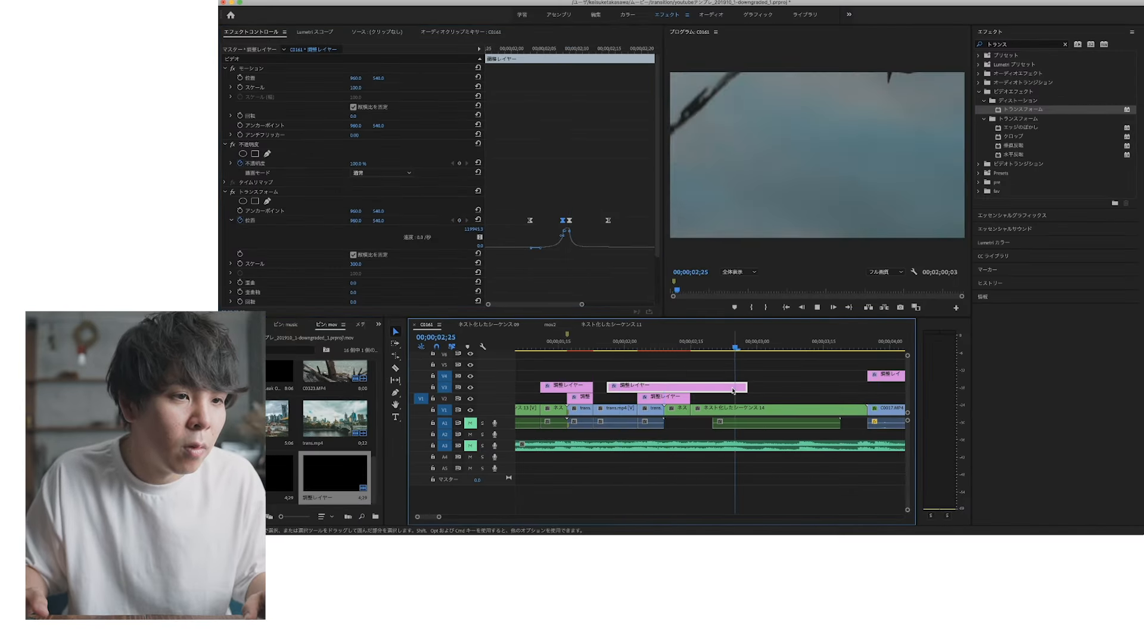
click(593, 338)
key(space)
key(space)
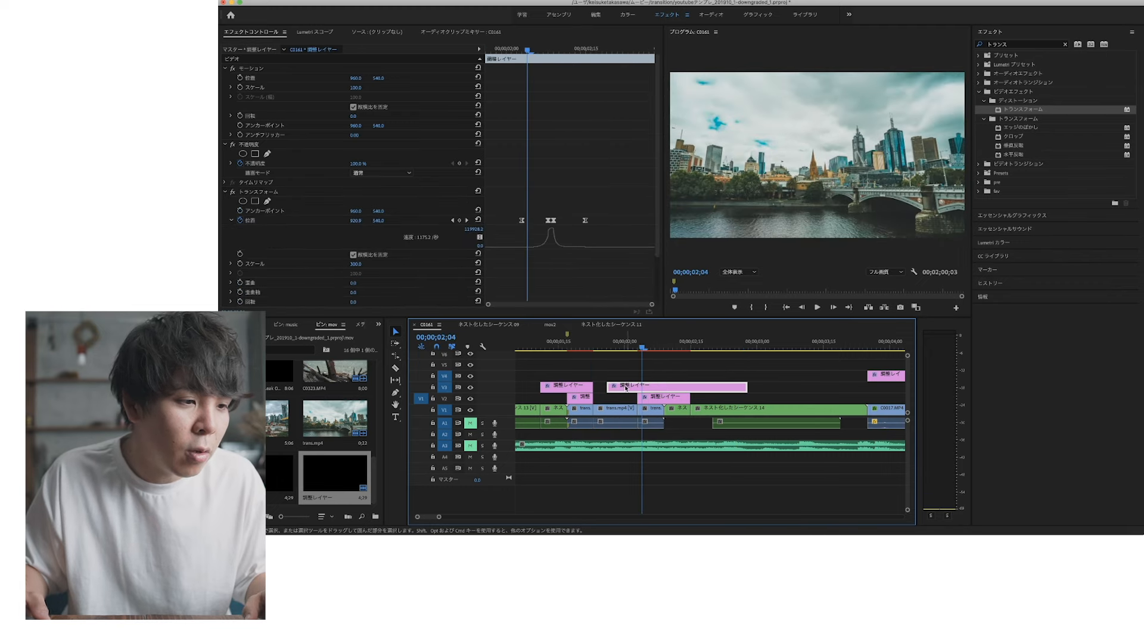
Trim both ends of the V3 adjustment layer back to the length of the one on V2 and play the transition
drag(608, 386, 638, 386)
drag(749, 388, 691, 389)
click(624, 341)
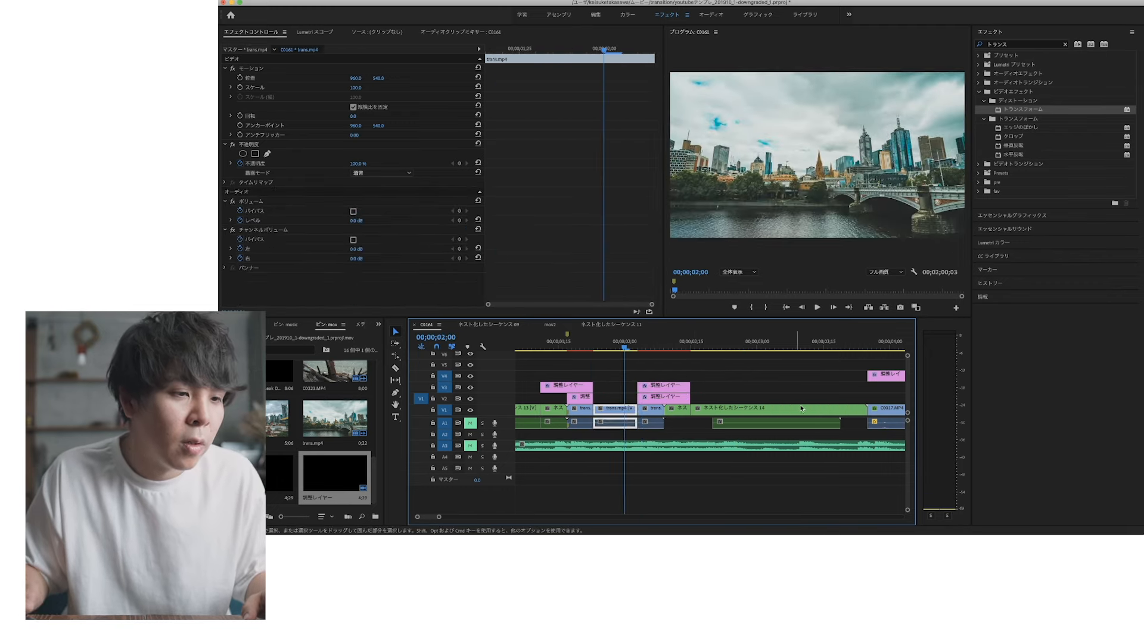
key(space)
key(space)
Set the Transform shutter angle of the V3 adjustment layer to 180, checking on a frame near its end
click(657, 347)
drag(658, 349, 689, 358)
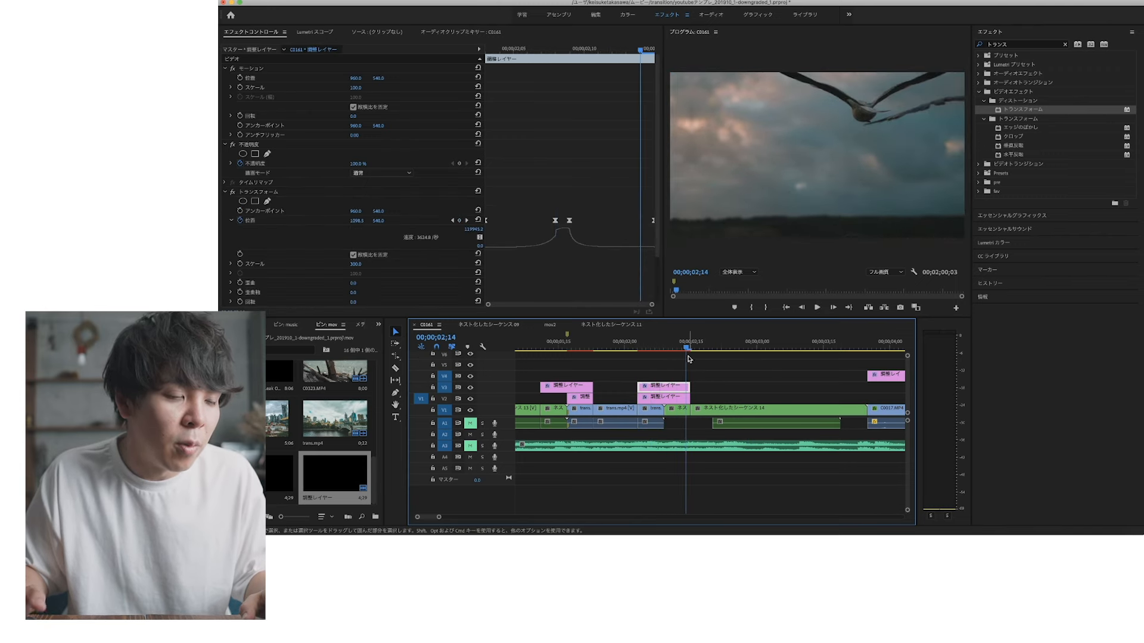
scroll(382, 253, down, 3)
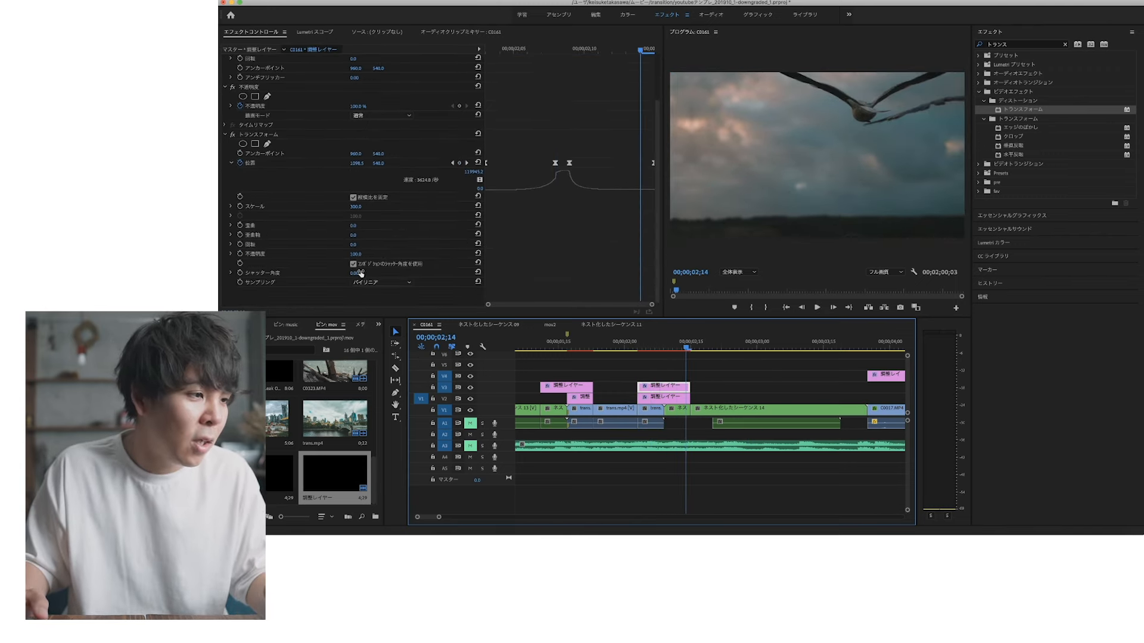
click(359, 273)
text(180)
key(Return)
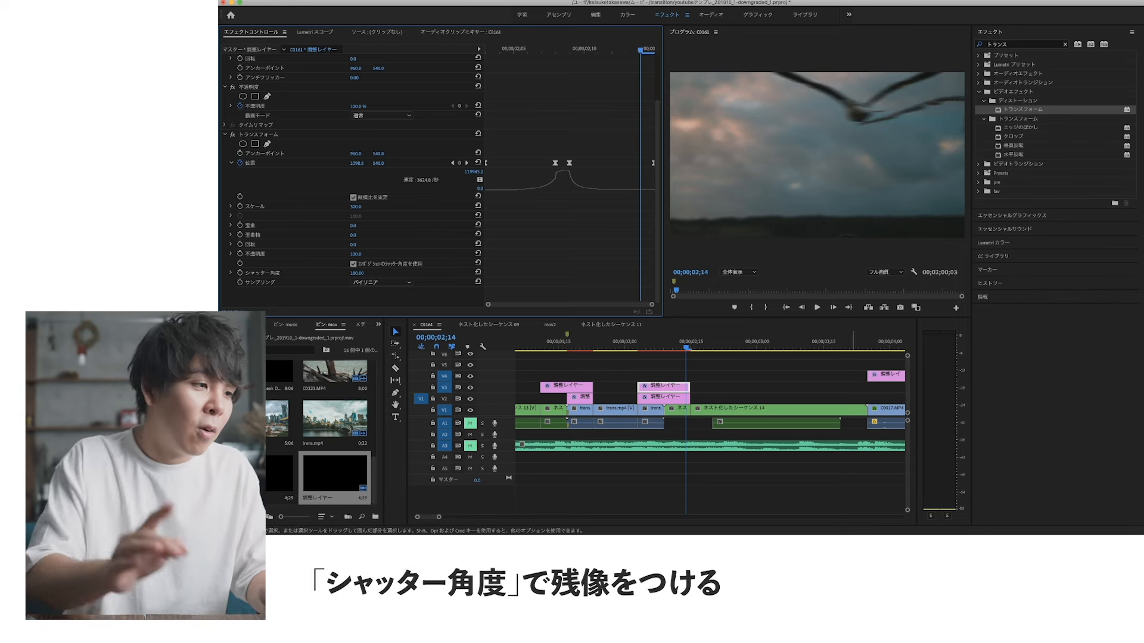
Play the slide transition with motion blur, and replay the sequence from its beginning through both transitions
drag(651, 353, 686, 355)
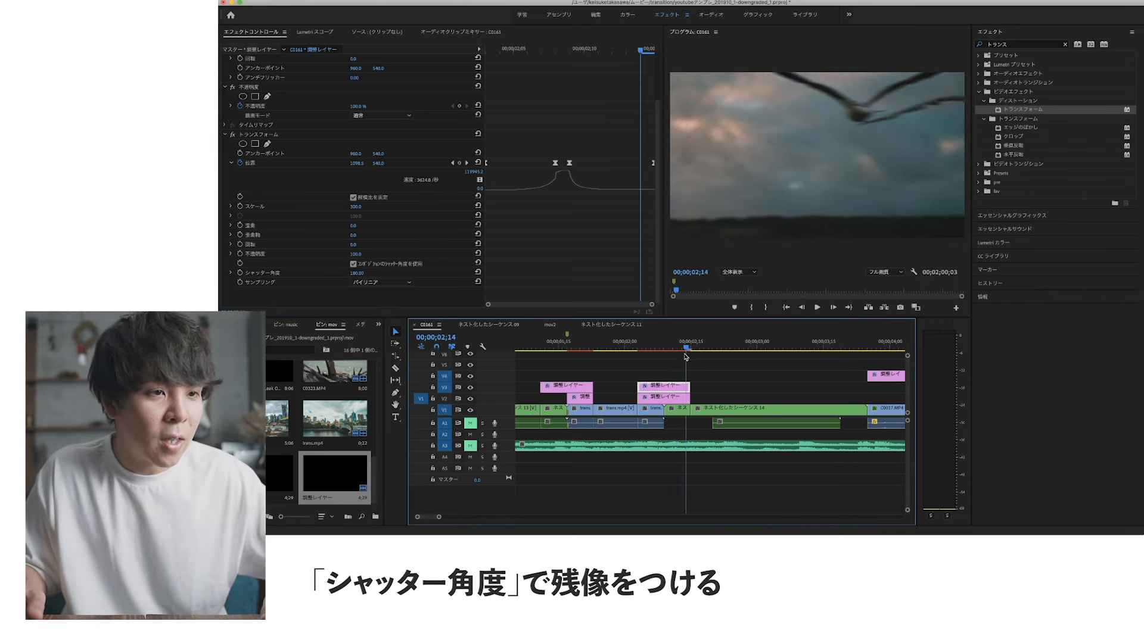
click(620, 352)
key(space)
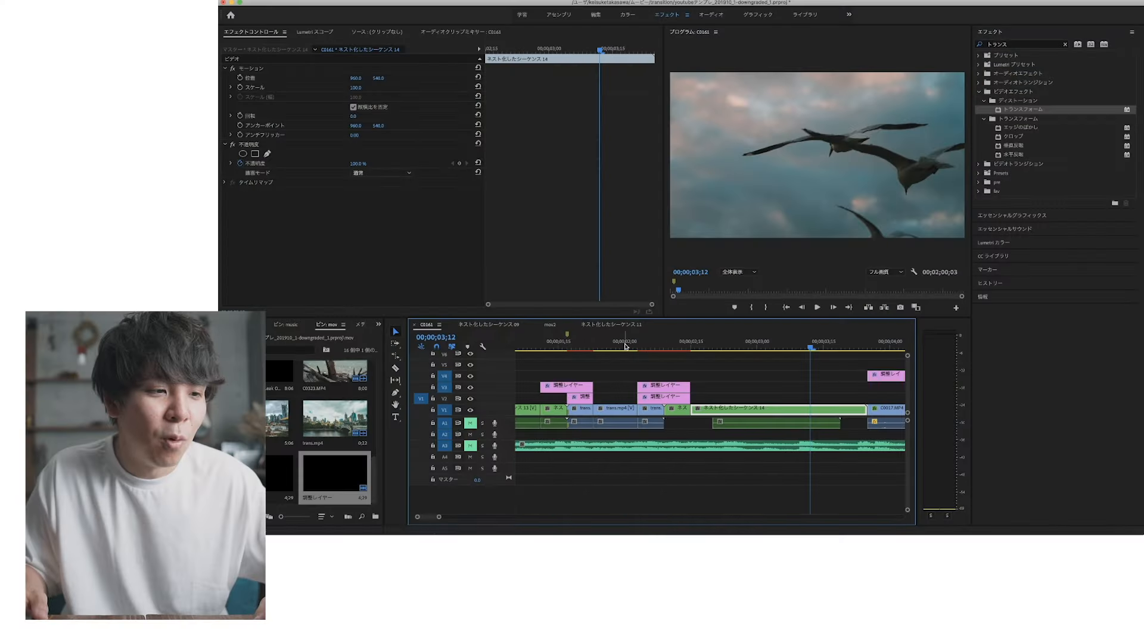
click(625, 346)
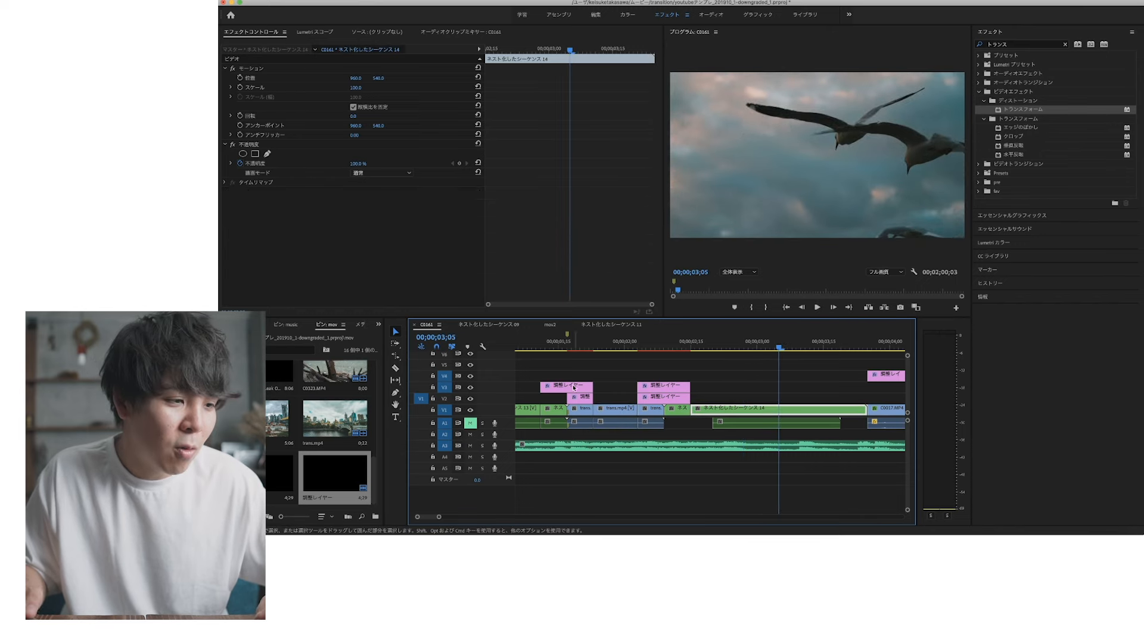
drag(605, 349, 325, 362)
key(space)
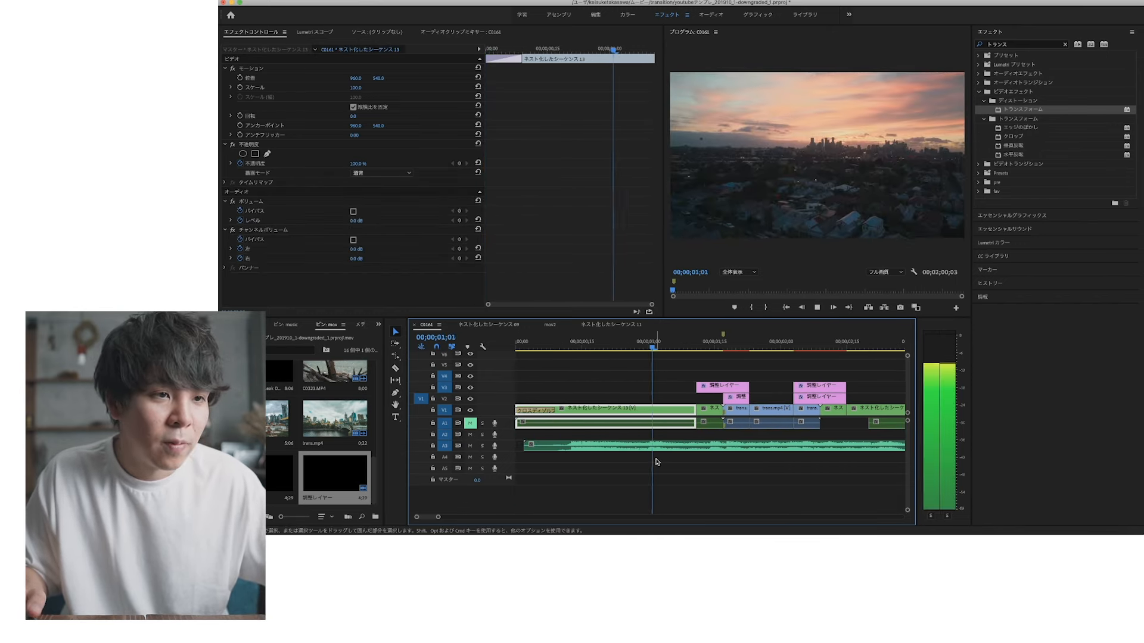
key(minus)
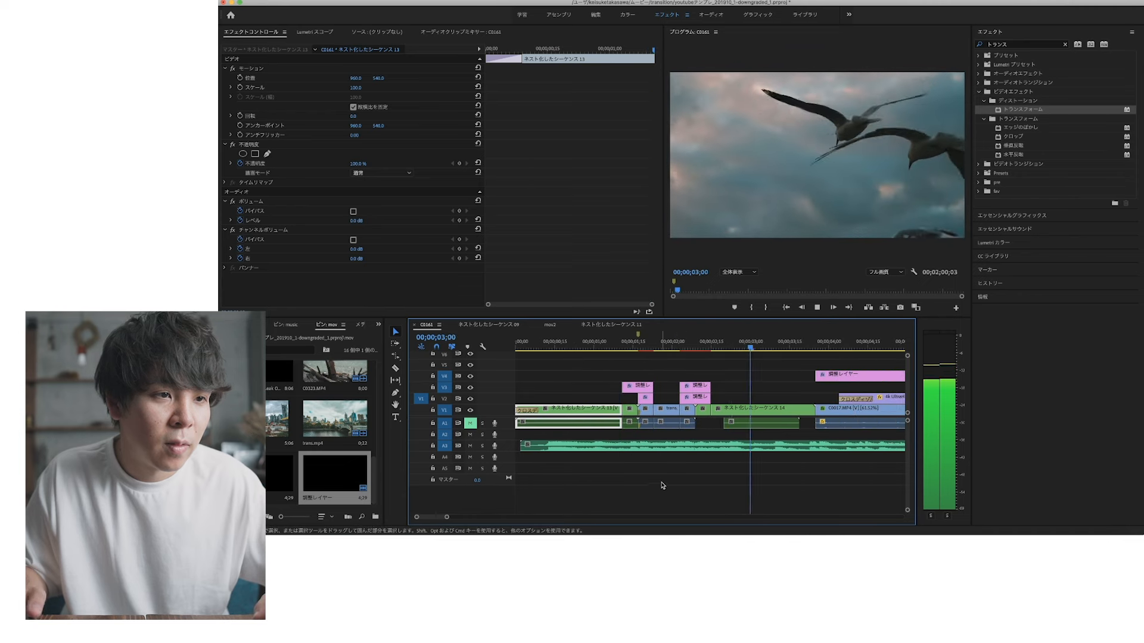
key(space)
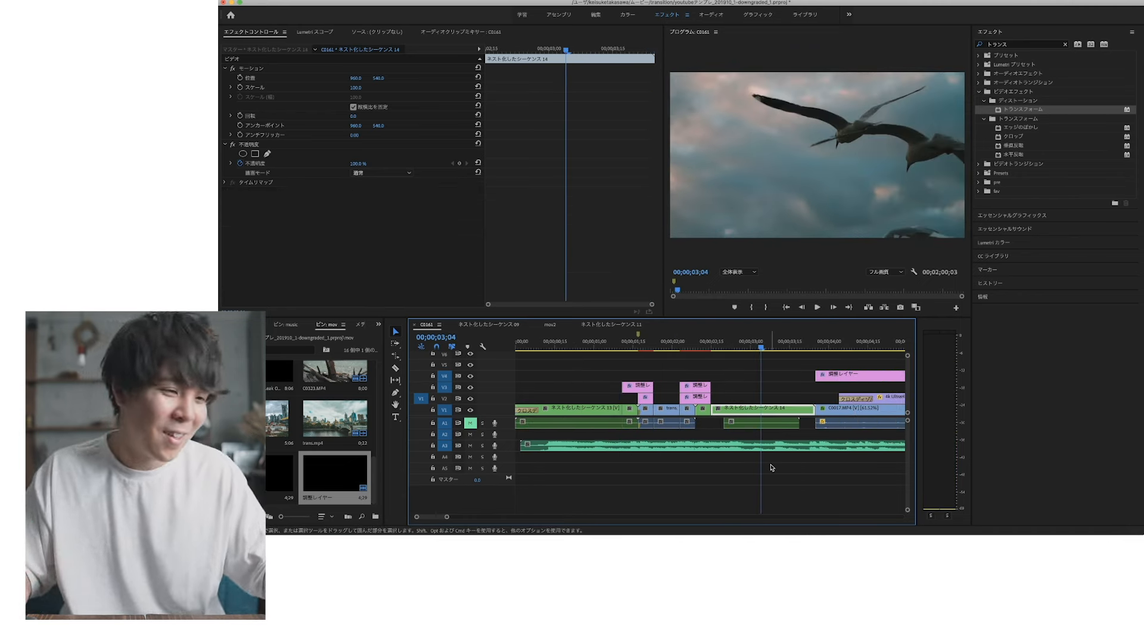
Split the nested bird clip ネスト化したシーケンス 14 at 00;00;03;13 and select the piece after the cut
key(minus)
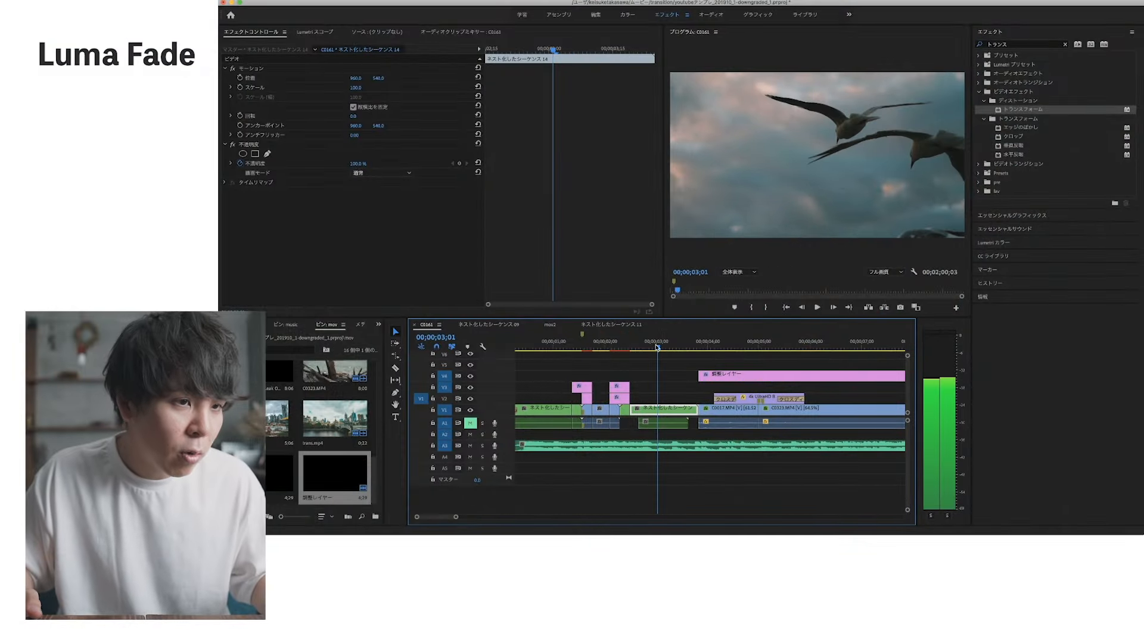
scroll(677, 362, down, 3)
scroll(677, 363, down, 1)
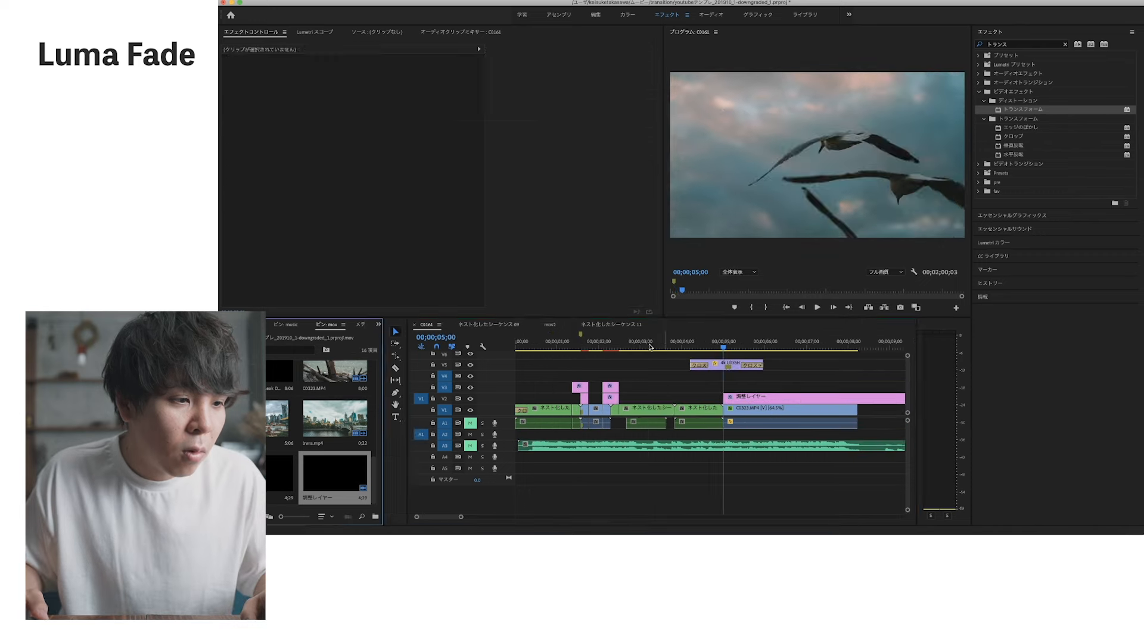
click(649, 346)
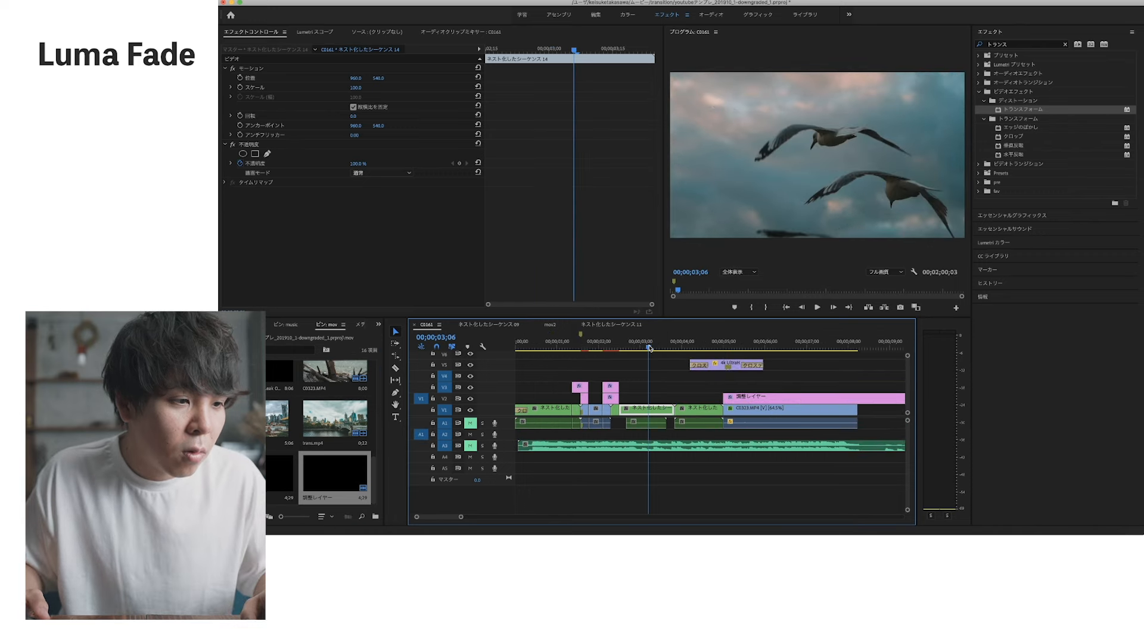
mouse_move(652, 346)
mouse_down()
mouse_move(691, 355)
mouse_move(655, 348)
mouse_up()
key(Down)
key(Down)
key(Left)
key(Left)
key(Left)
key(Left)
key(Left)
key(Left)
key(Left)
key(Left)
key(Left)
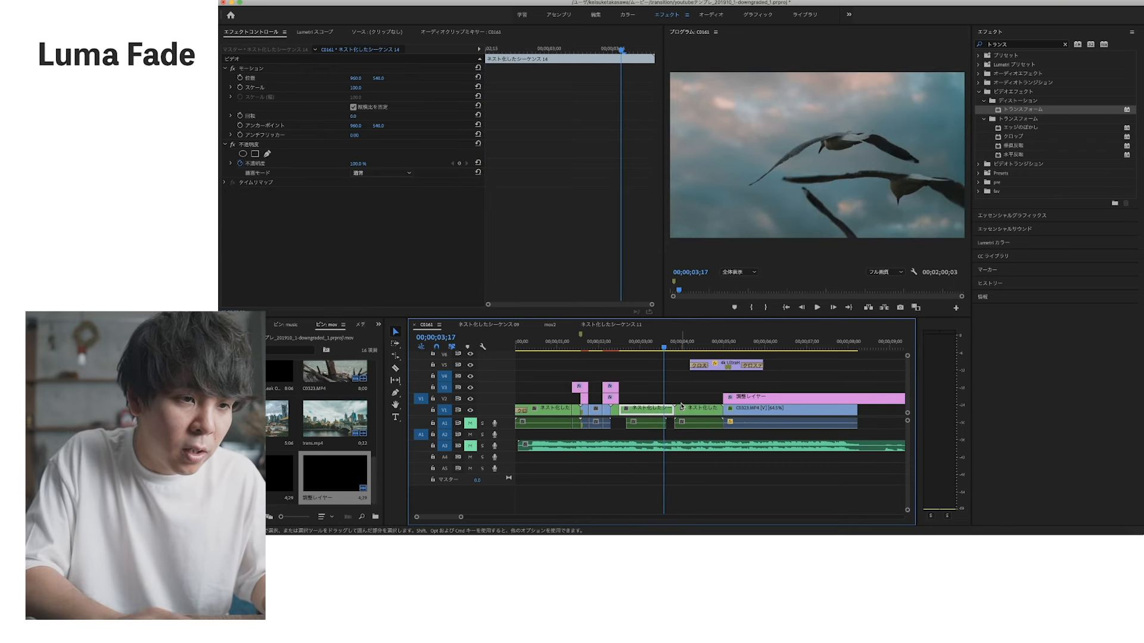
key(Left)
key(Left)
key(Left)
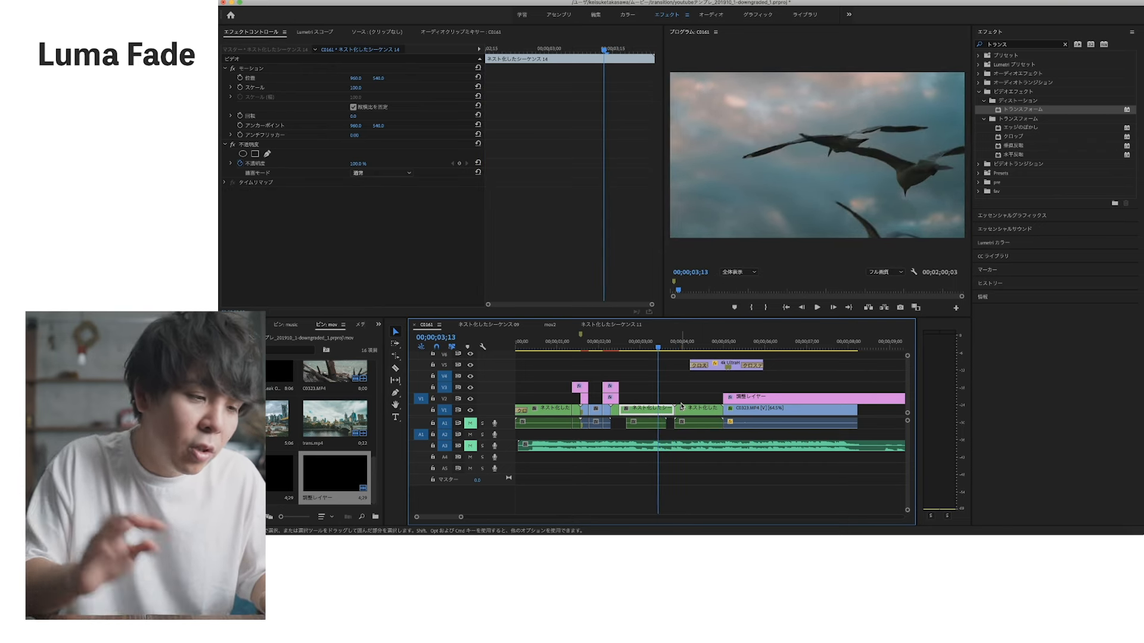
click(664, 411)
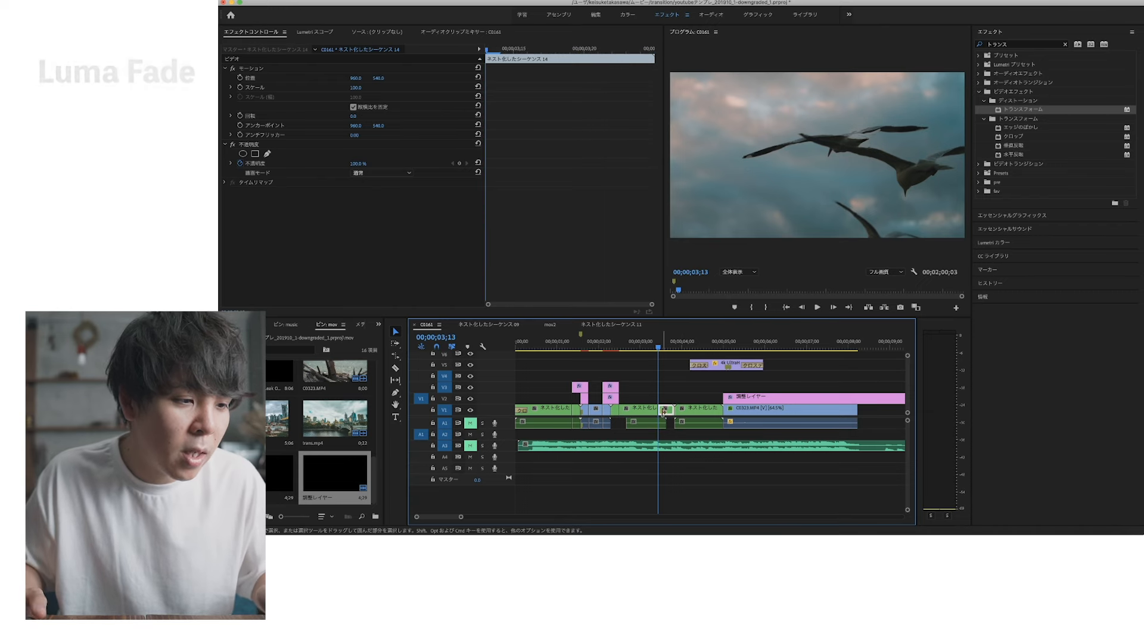
Move the cut-off bird piece up to V2 and start ネスト化したシーケンス 15 beneath it on V1 at 00;00;03;13
mouse_move(667, 411)
mouse_down()
mouse_move(667, 399)
mouse_move(643, 426)
mouse_move(669, 415)
mouse_up()
scroll(667, 417, up, 10)
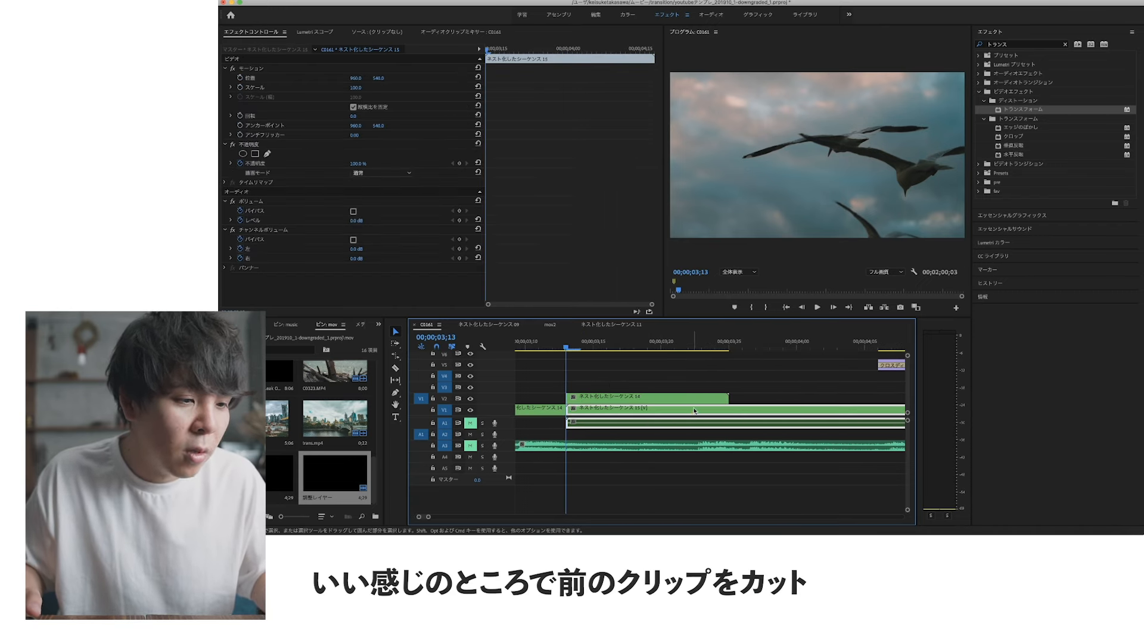
scroll(694, 408, down, 3)
click(692, 396)
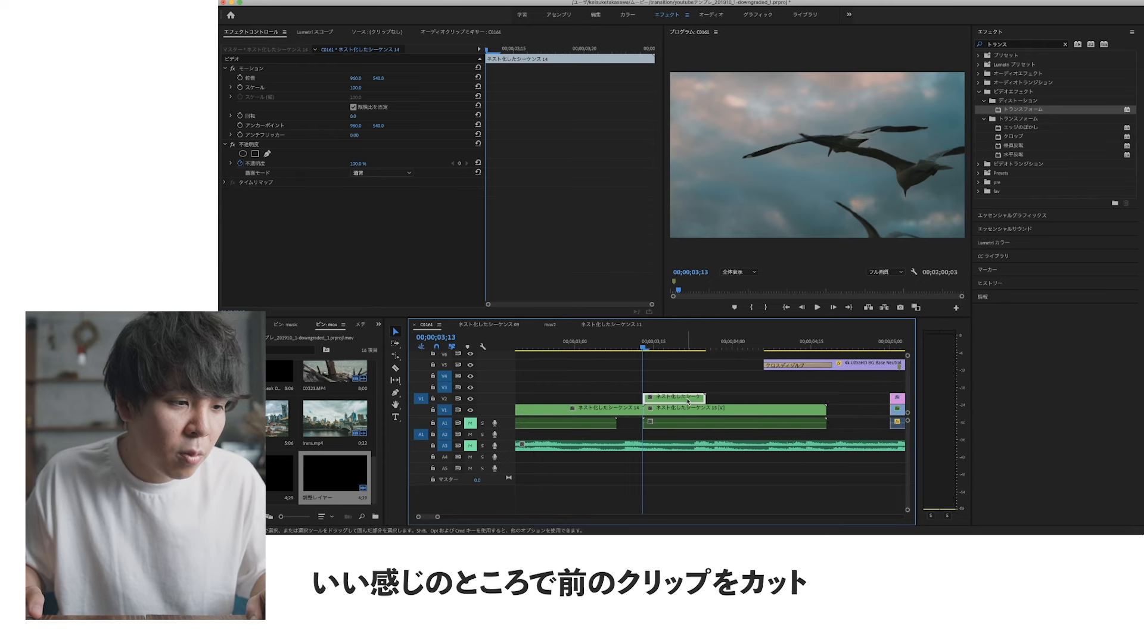
Apply the video effect グラデーションワイプ to the bird piece on V2 and scrub through the overlap
click(1023, 45)
text(ぐらー)
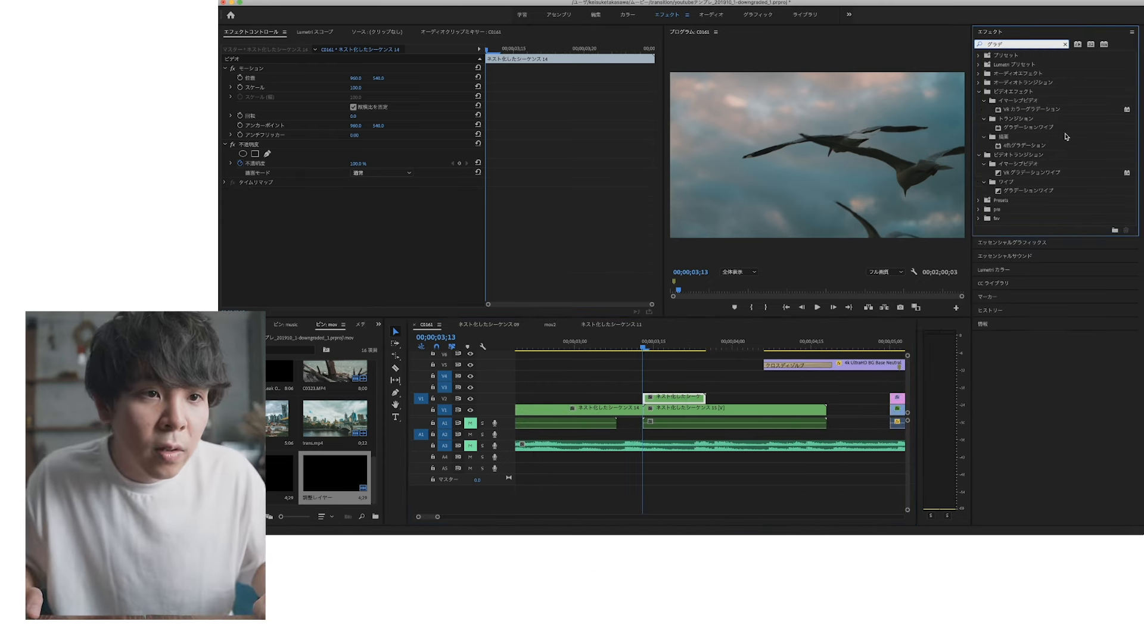
click(1034, 129)
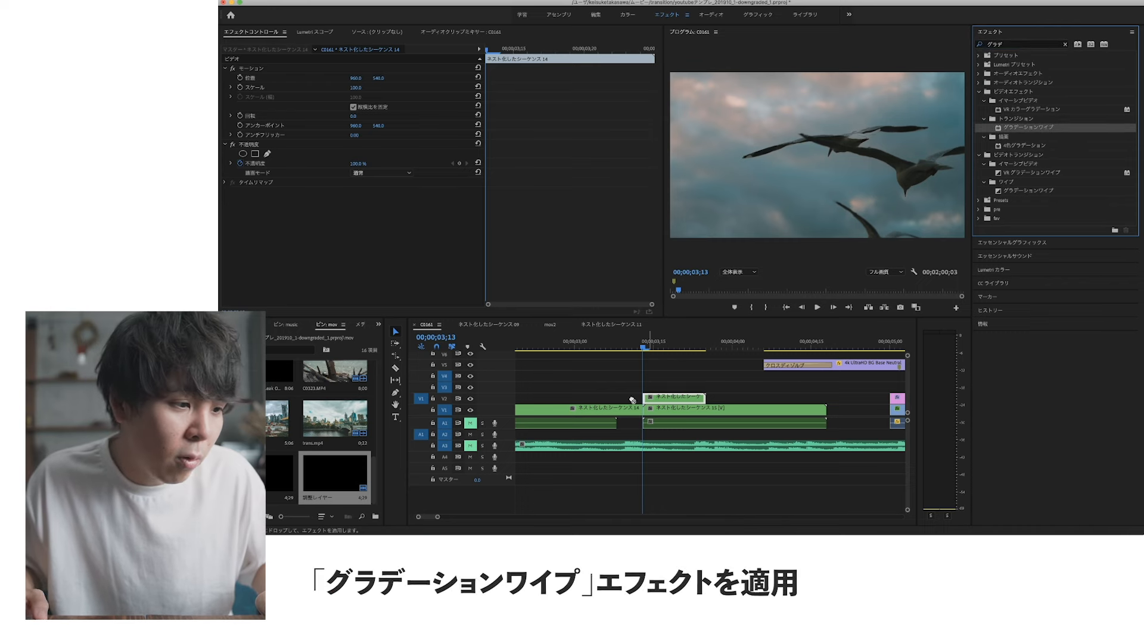
drag(667, 400, 668, 399)
click(685, 347)
drag(683, 348, 660, 348)
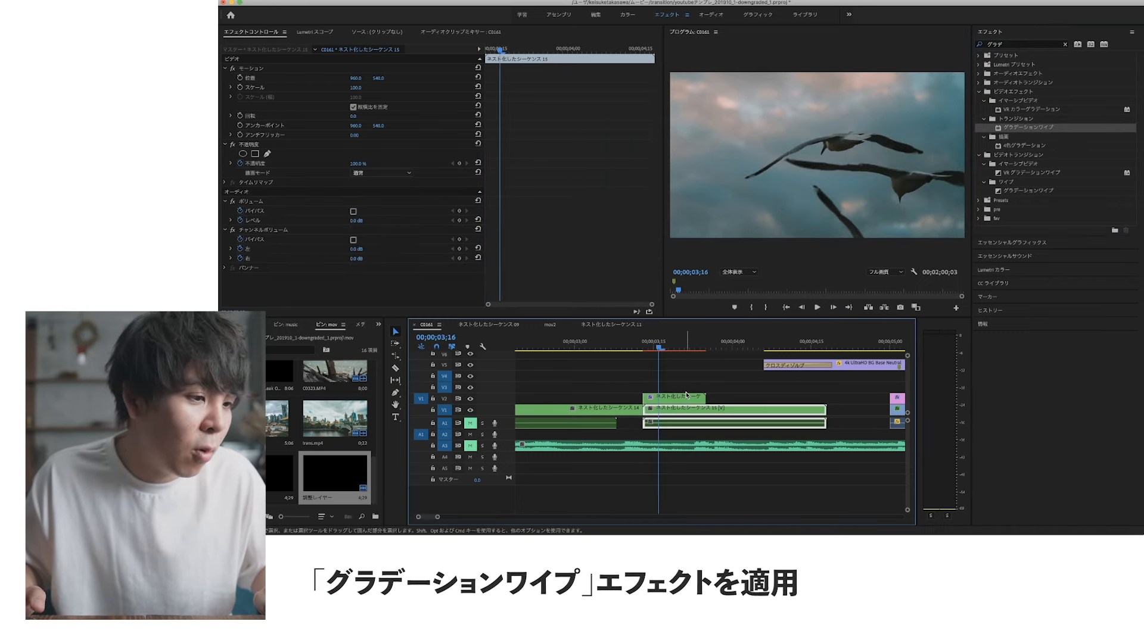
Keyframe the wipe's 変換終了 at 0% on the V2 piece's first frame, 00;00;03;13, with Video 1 as the gradient layer
click(686, 396)
key(Up)
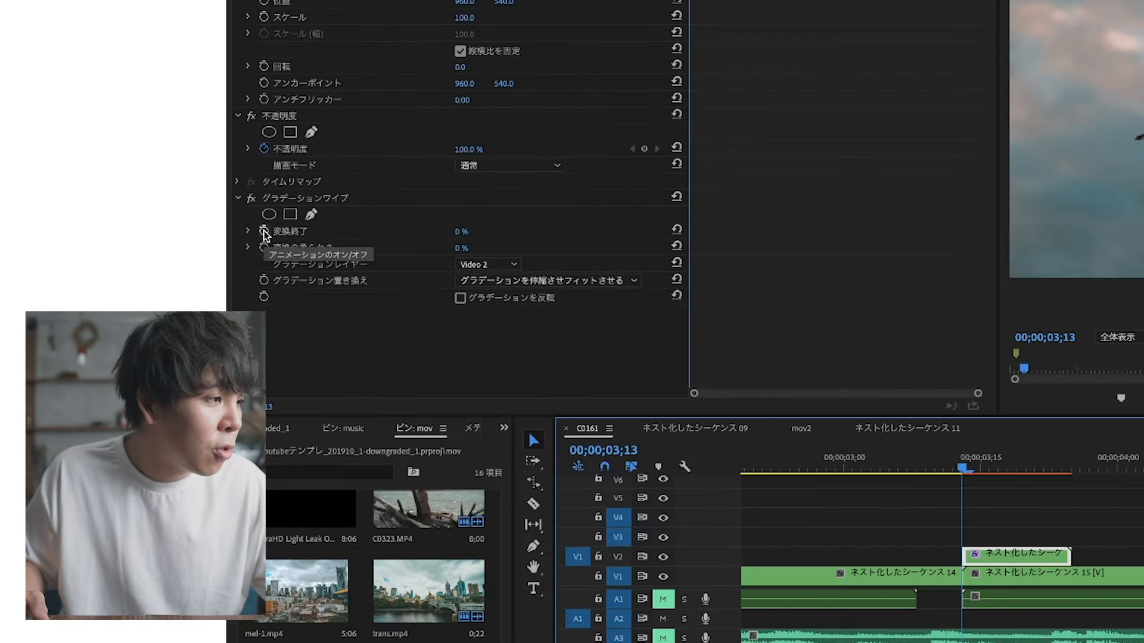
click(264, 231)
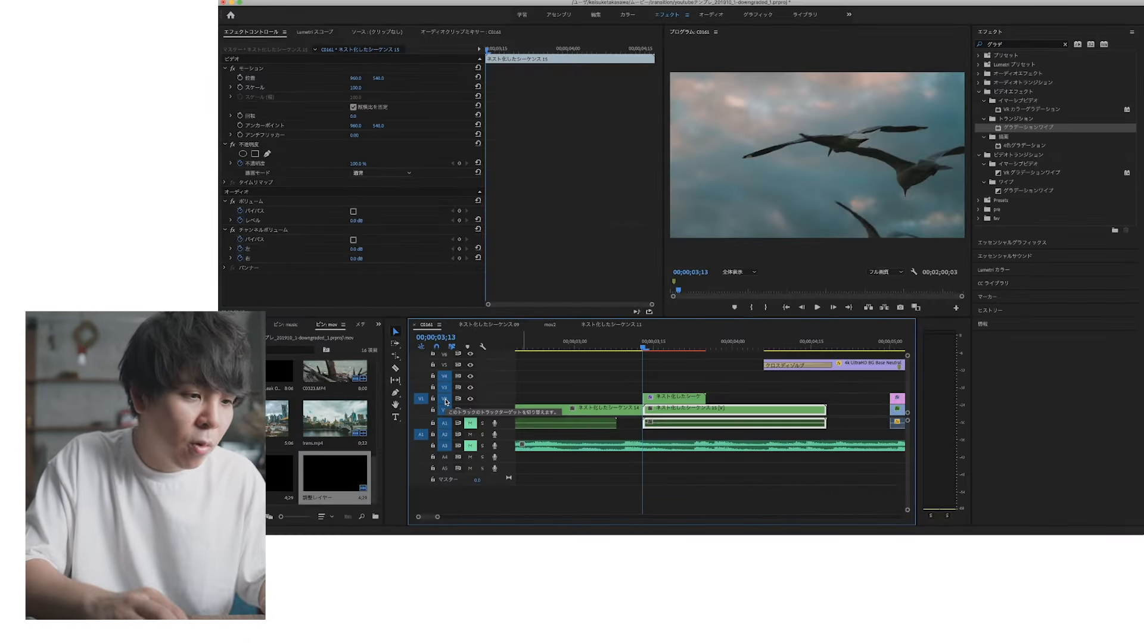
click(658, 397)
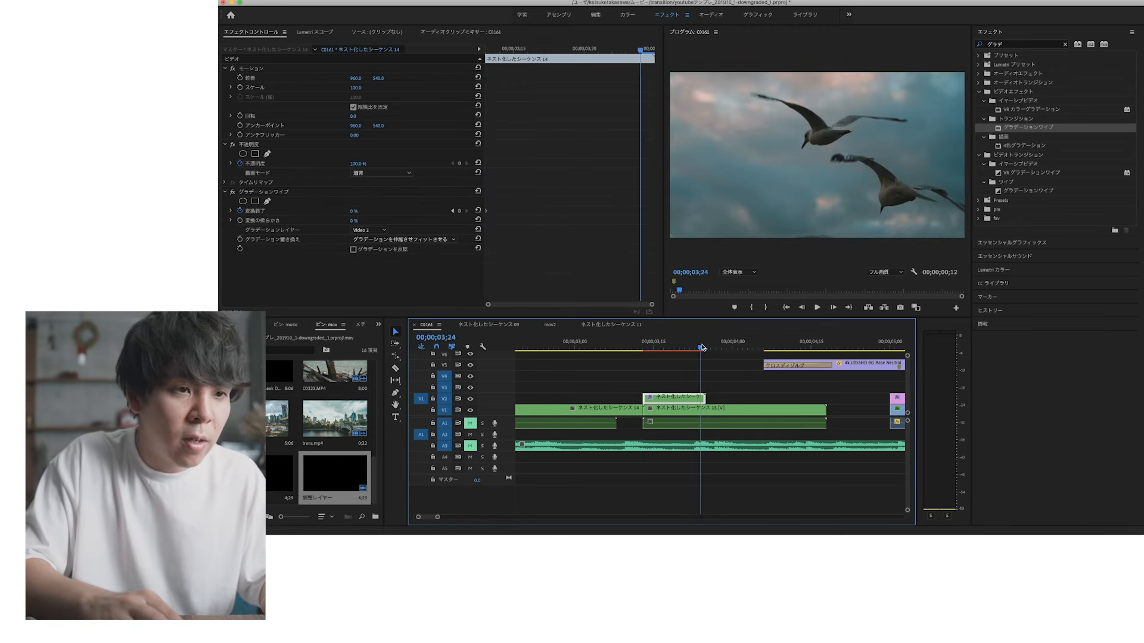
Set the wipe's 変換終了 to 100% at the end of the V2 piece, 00;00;03;25, and play from before the overlap
drag(701, 347, 708, 348)
click(677, 401)
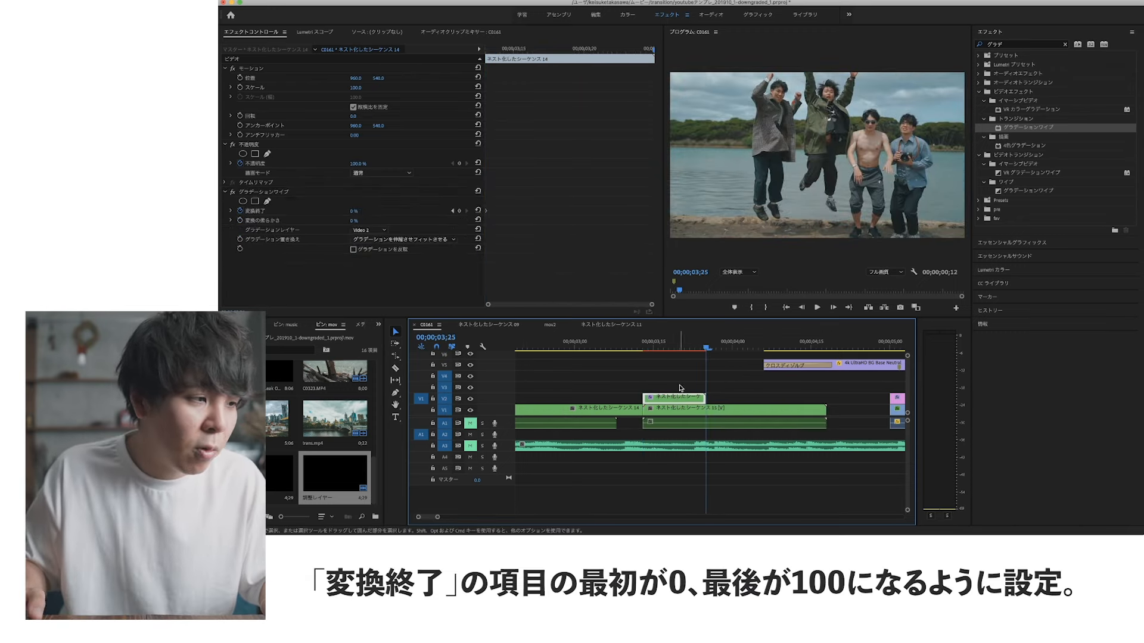
drag(354, 213, 762, 315)
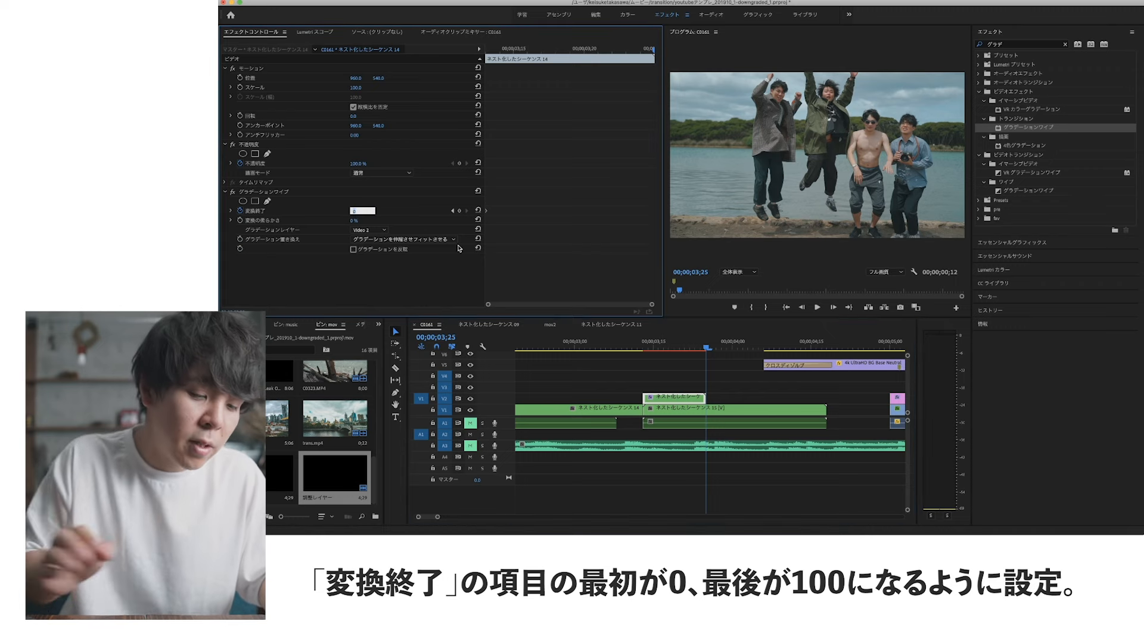
drag(648, 347, 590, 345)
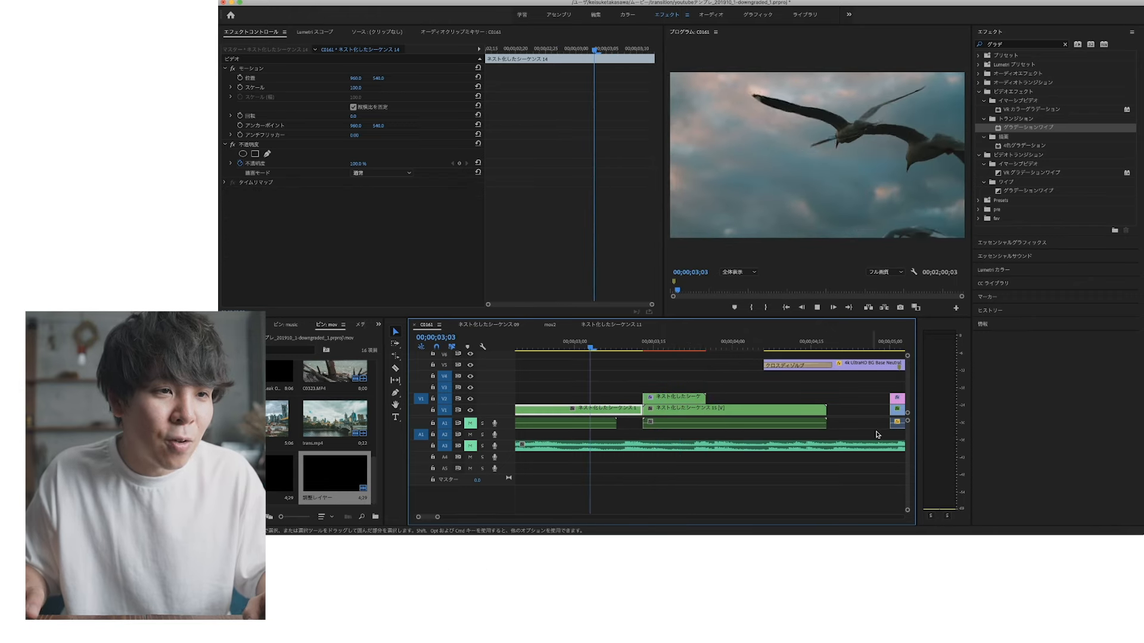
Stop playback and scrub back through the gradient wipe overlap to check the luma fade
key(space)
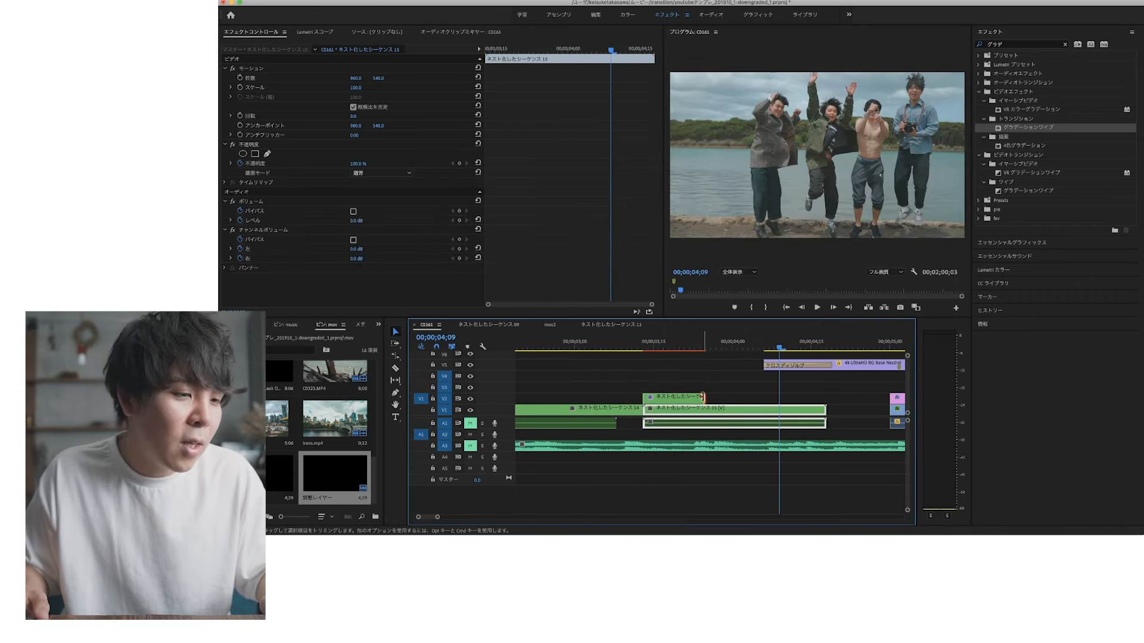
mouse_move(704, 409)
mouse_down()
mouse_move(762, 404)
mouse_move(715, 406)
mouse_up()
drag(625, 343, 685, 359)
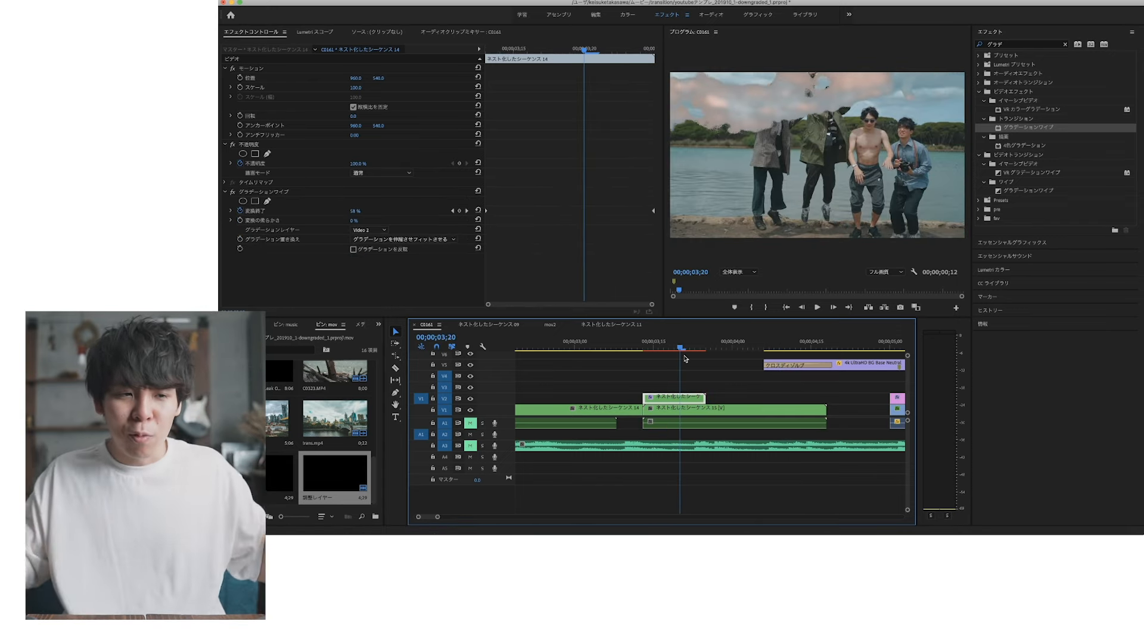
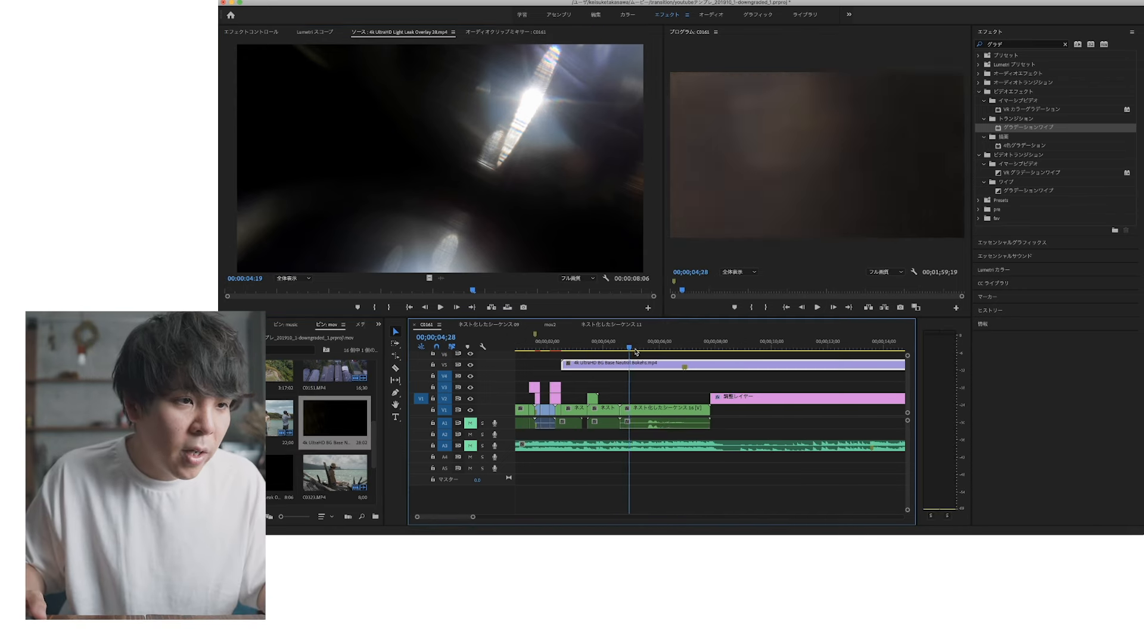
Trim the 4k UltraHD BG Base Neutral Bokehs clip to the part between 00;00;06;05 and 00;00;07;16, deleting both outer pieces
drag(636, 352, 666, 348)
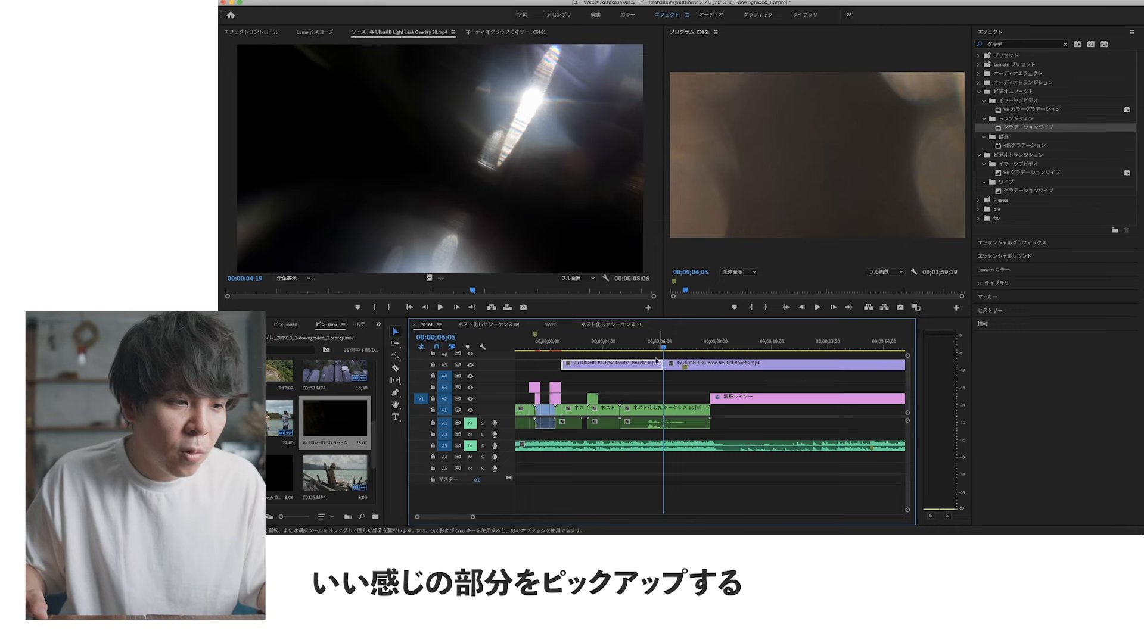
key(Delete)
drag(664, 351, 743, 356)
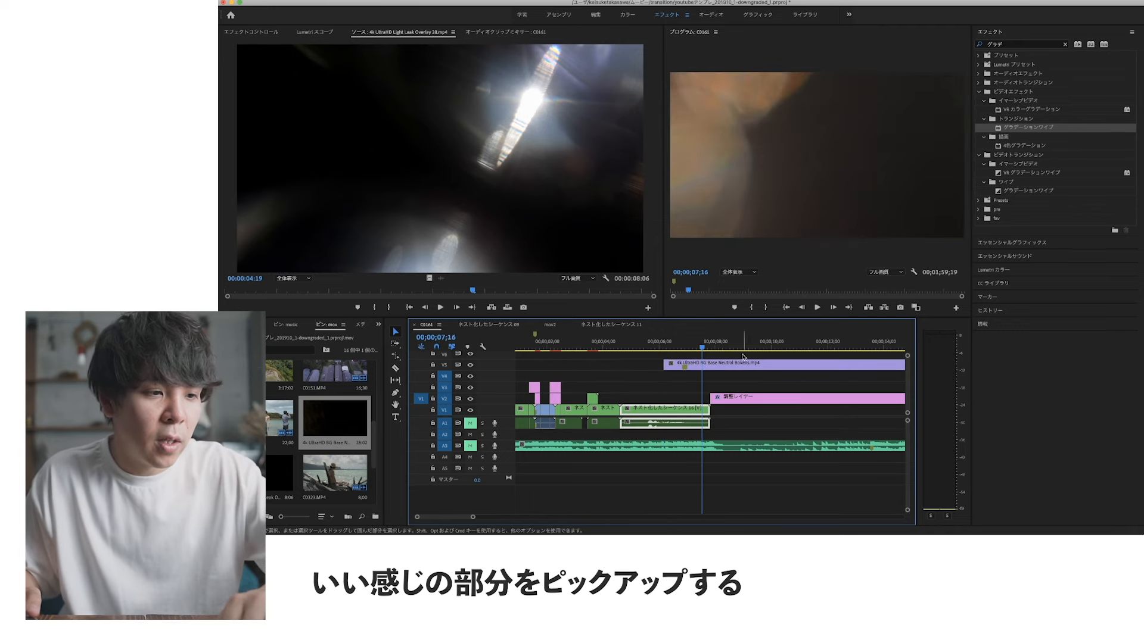
click(720, 364)
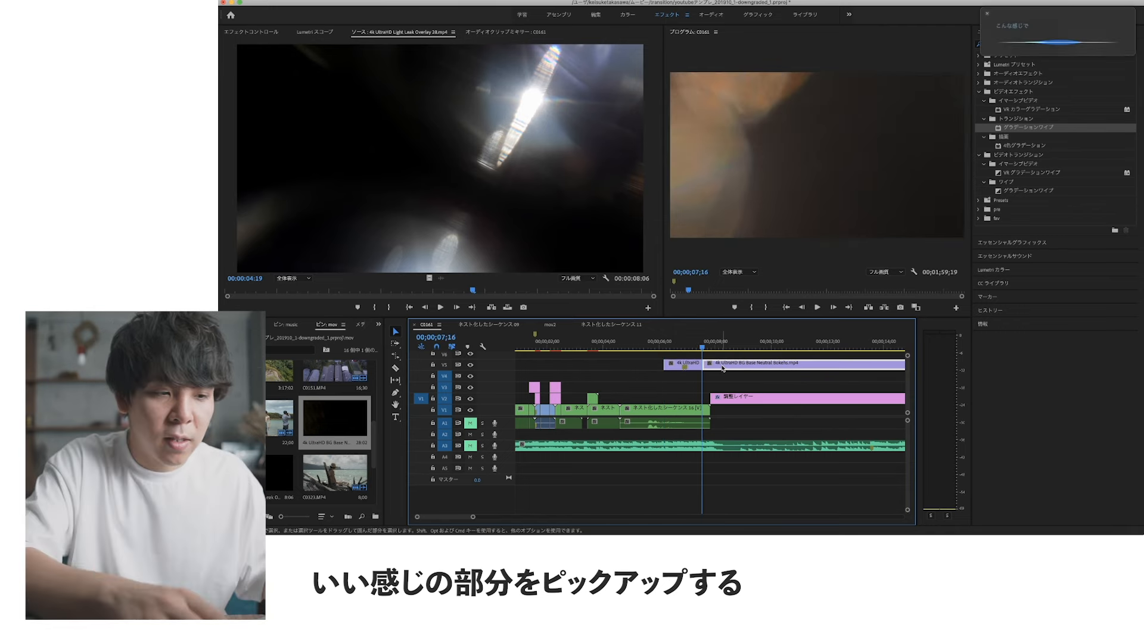
key(Delete)
scroll(631, 396, up, 2)
scroll(631, 397, up, 2)
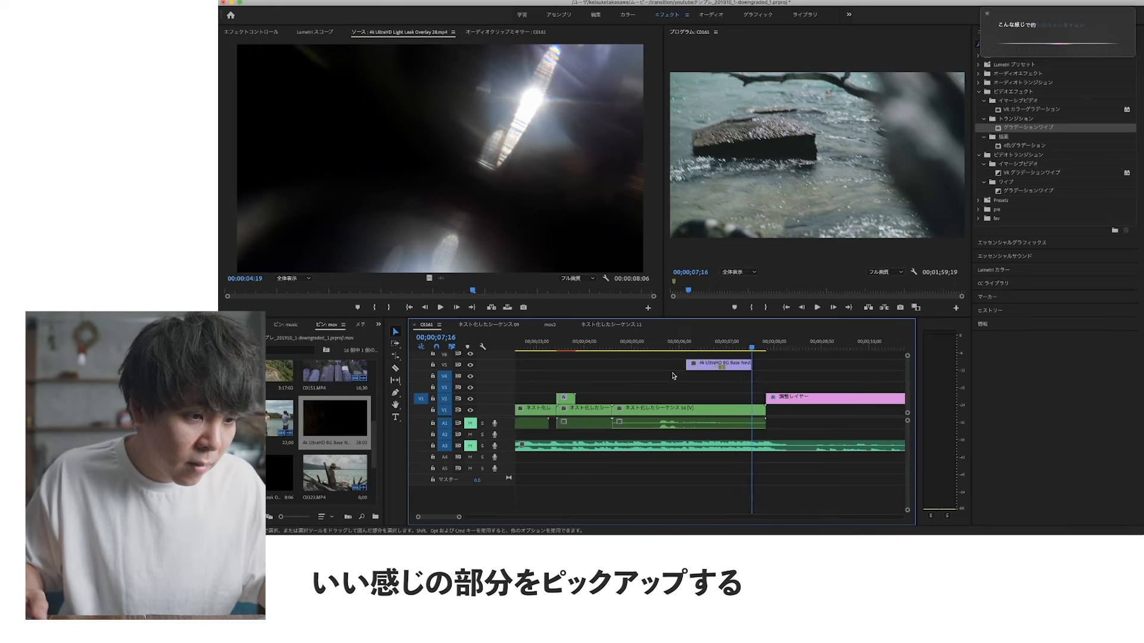
Find the bokeh piece's brightest frame and move the piece to V3, placing that frame over the clip cut near 00;00;04;18
click(721, 353)
drag(721, 353, 718, 352)
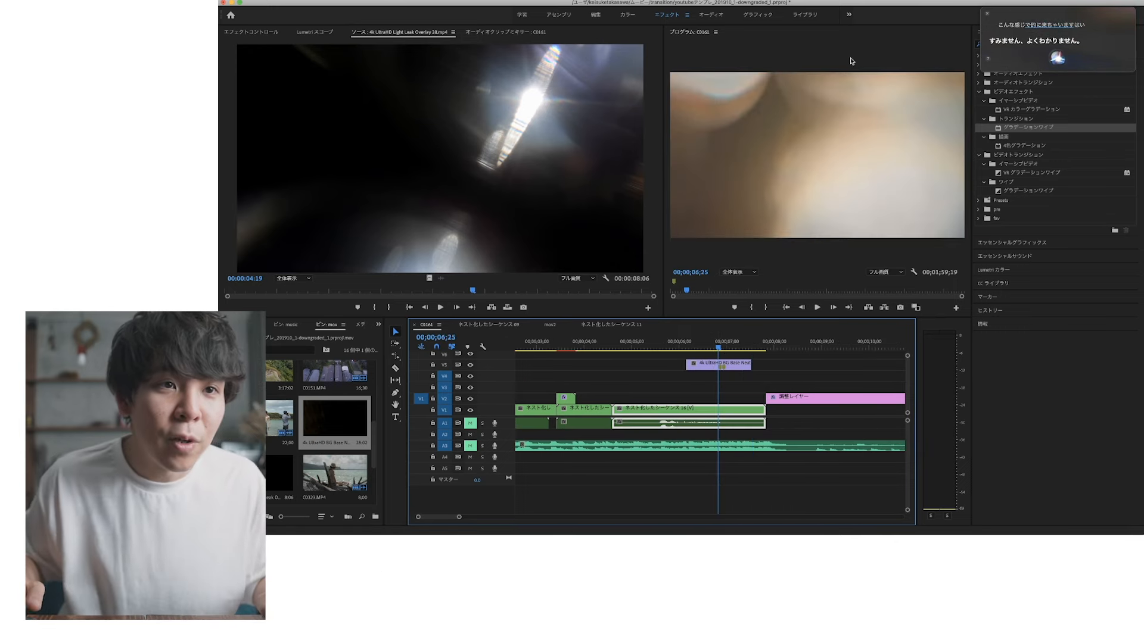
drag(713, 351, 723, 348)
click(731, 362)
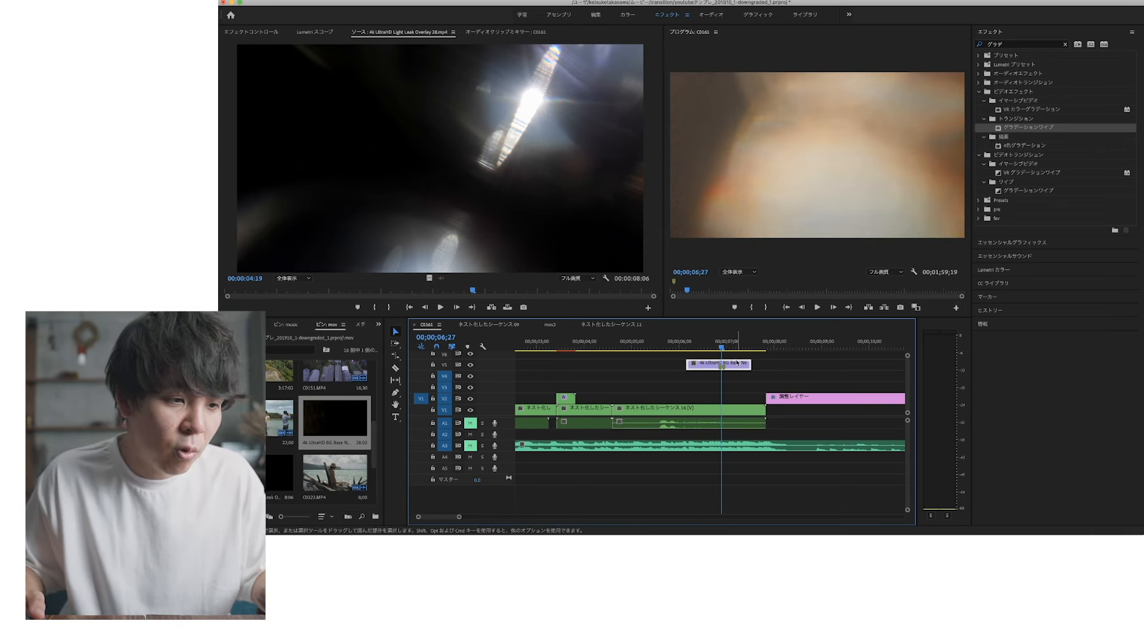
scroll(735, 369, up, 2)
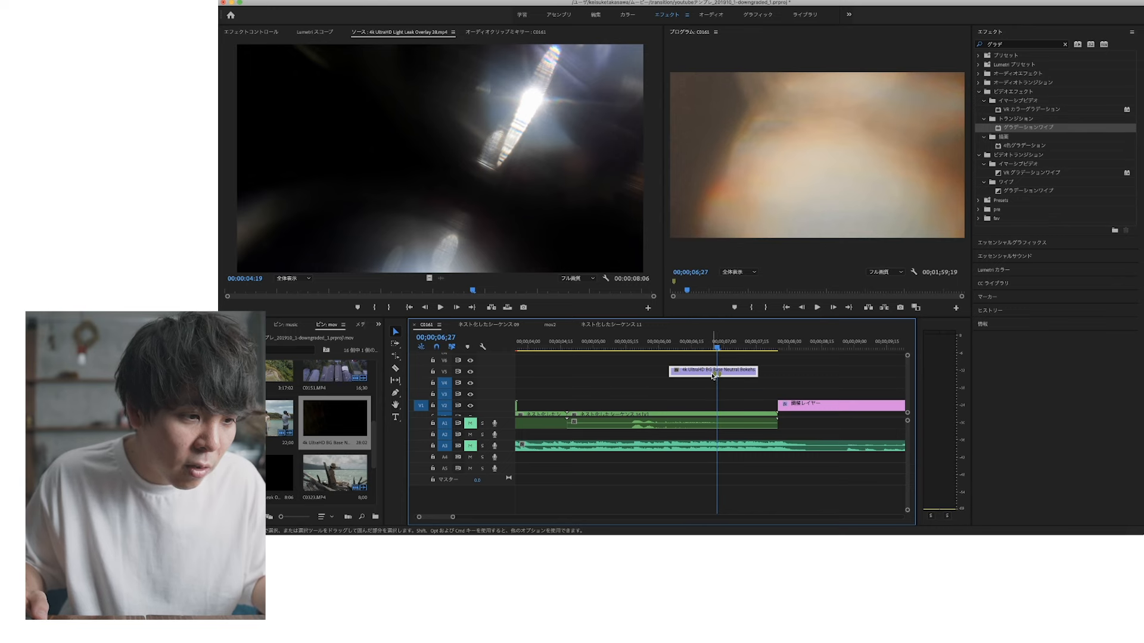
scroll(717, 380, down, 3)
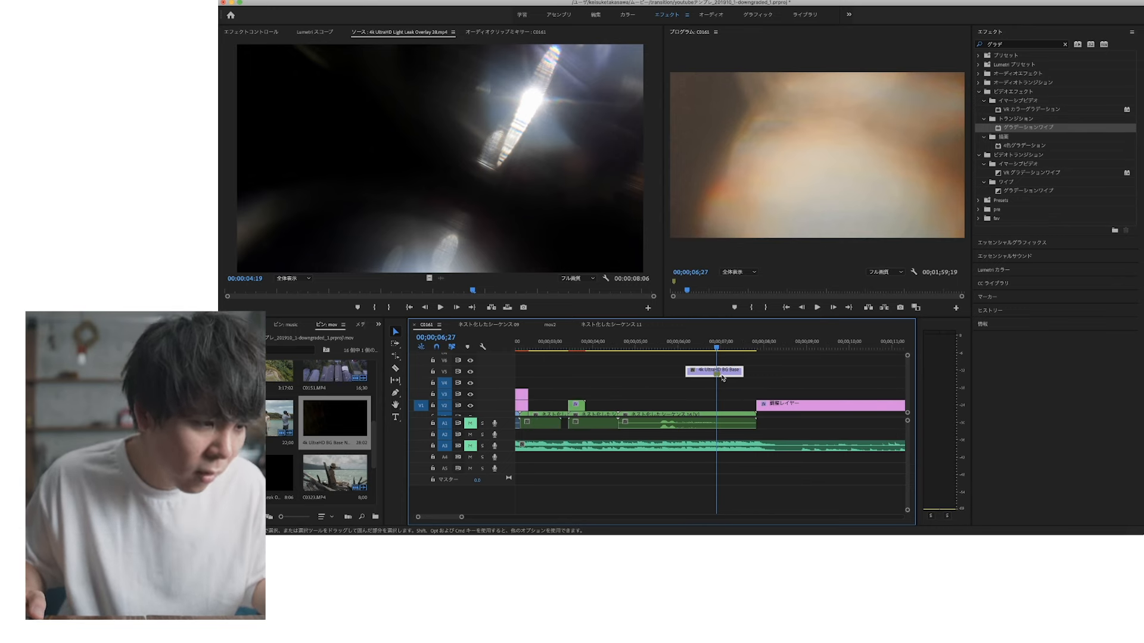
drag(607, 345, 620, 345)
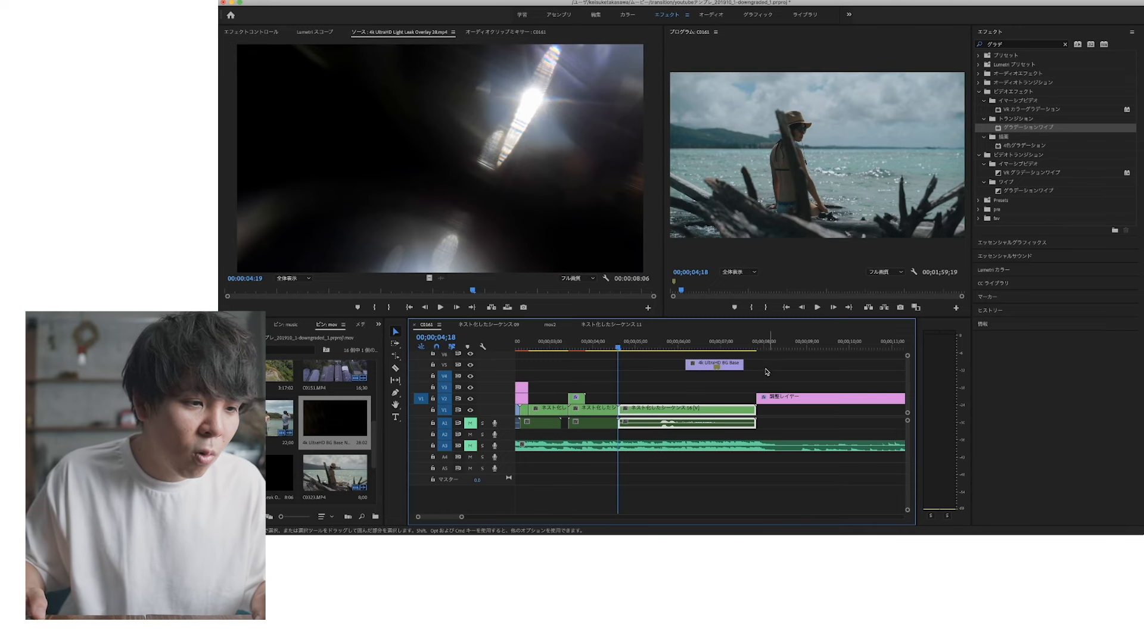
drag(737, 365, 637, 388)
drag(619, 347, 594, 388)
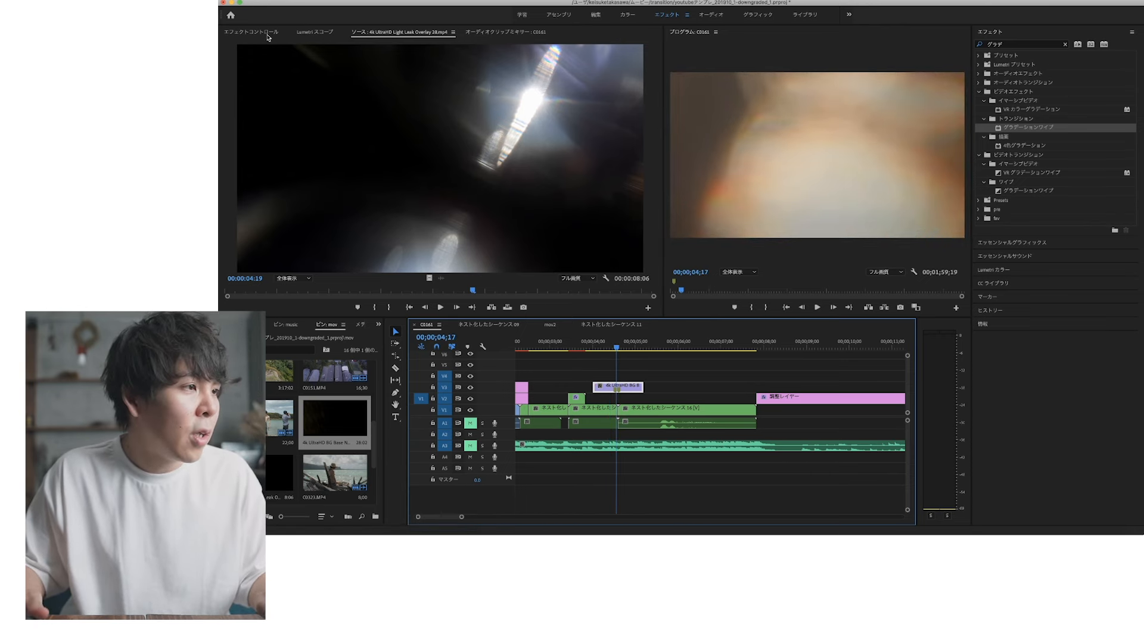
Set the bokeh piece's 描画モード to スクリーン and play across the cut beneath it
click(260, 32)
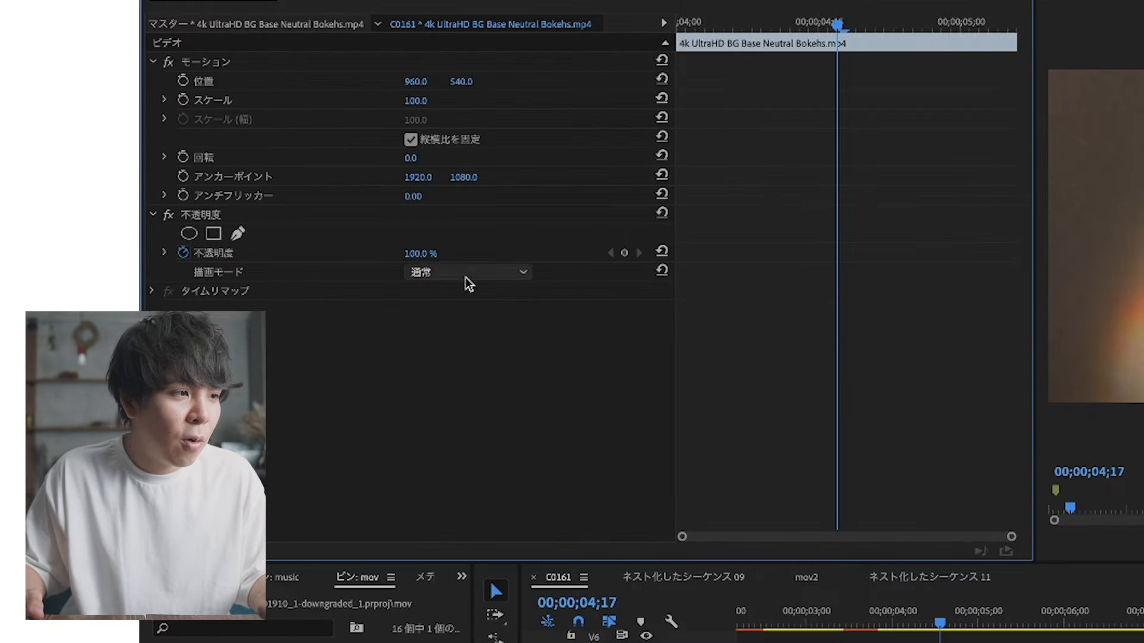
click(466, 277)
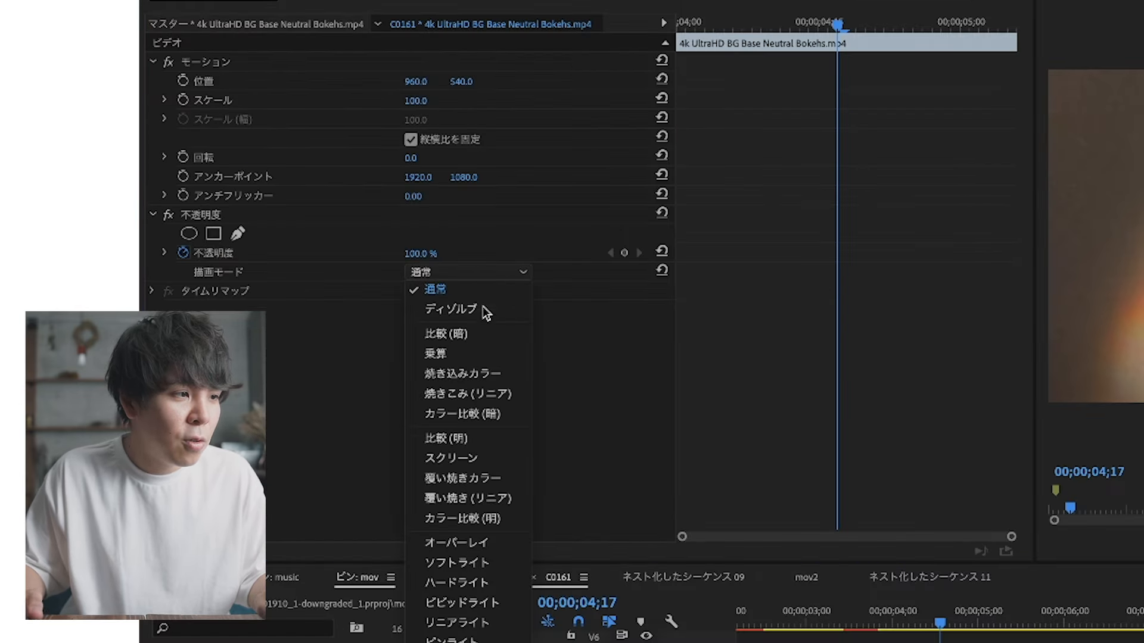
click(467, 464)
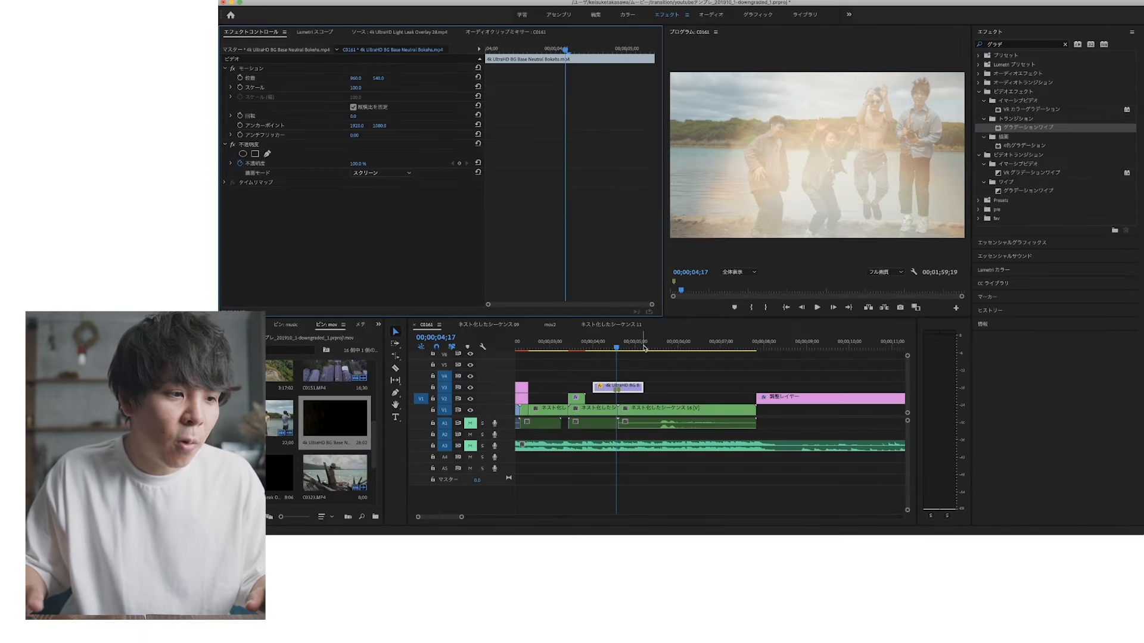
click(593, 412)
key(space)
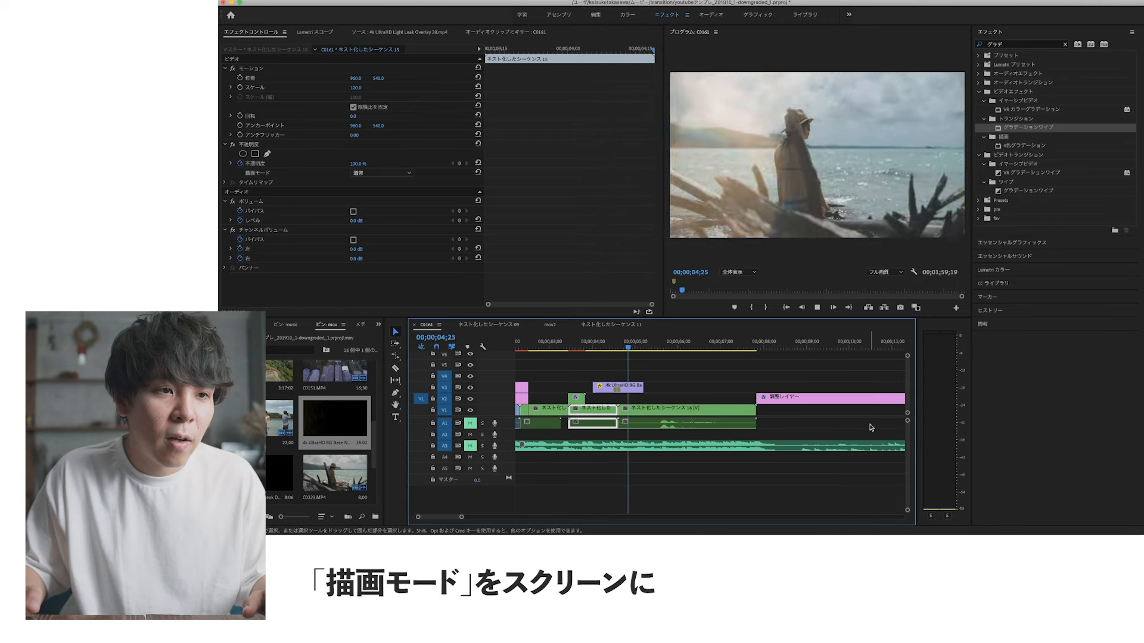
key(space)
drag(590, 350, 614, 355)
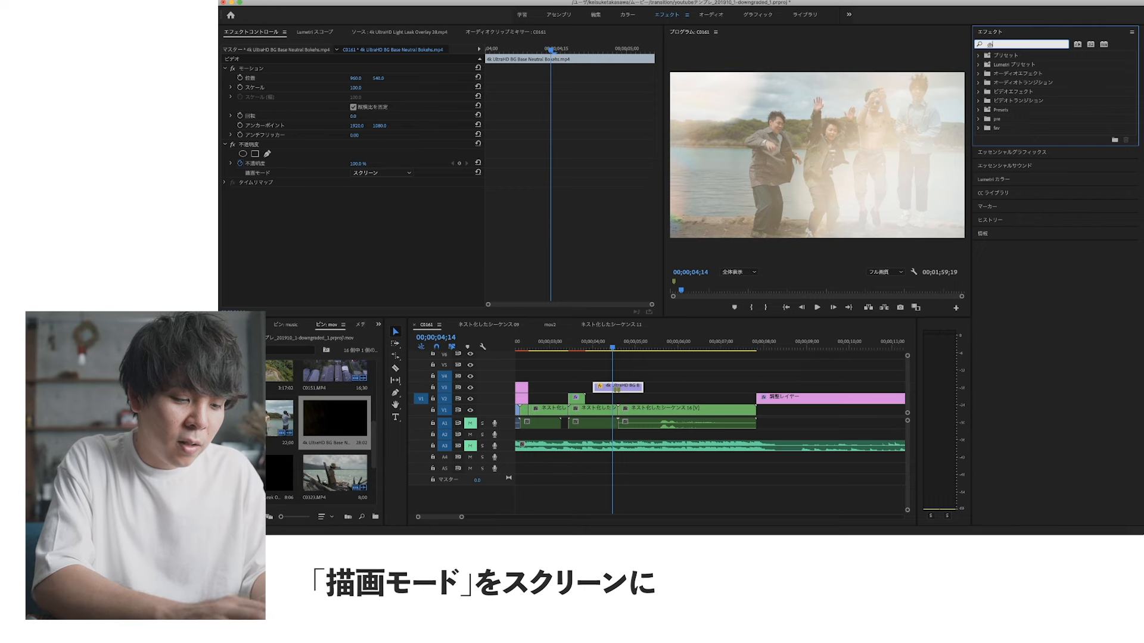
Search the effects for ディゾルブ and apply a shortened クロスディゾルブ to the start of the bokeh piece
text(zorubu)
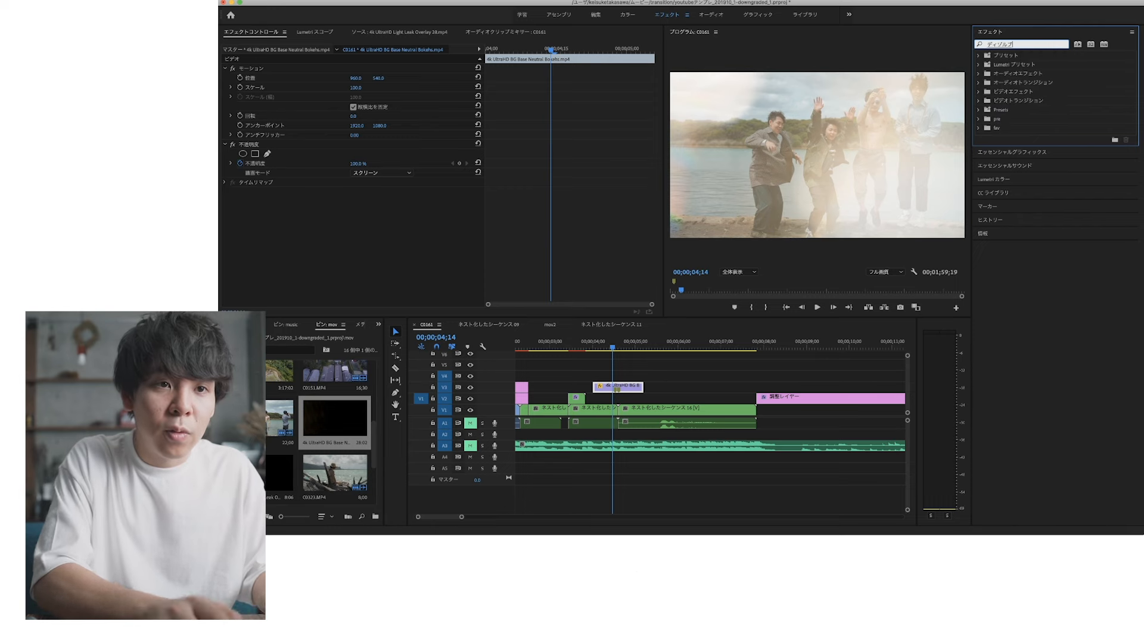
key(Return)
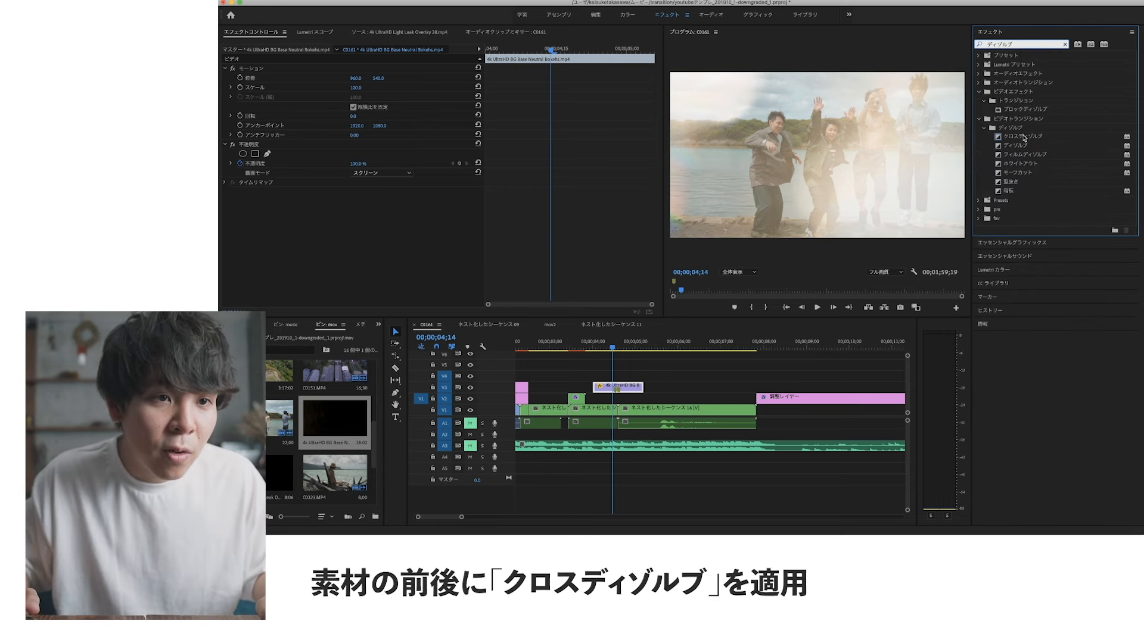
click(1022, 138)
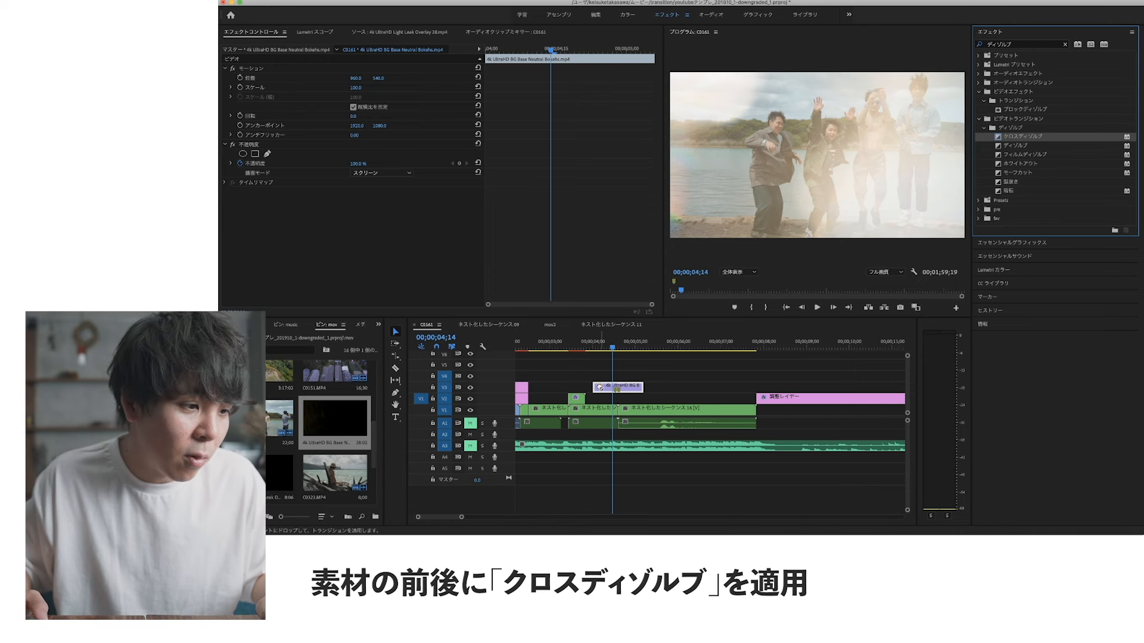
drag(596, 395, 596, 394)
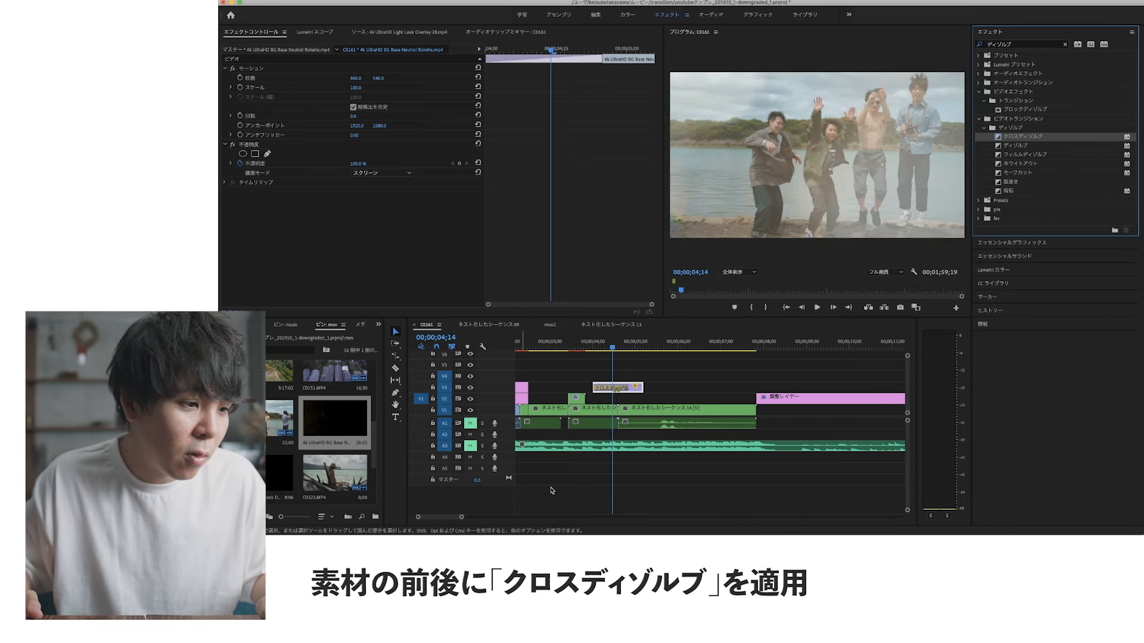
click(596, 390)
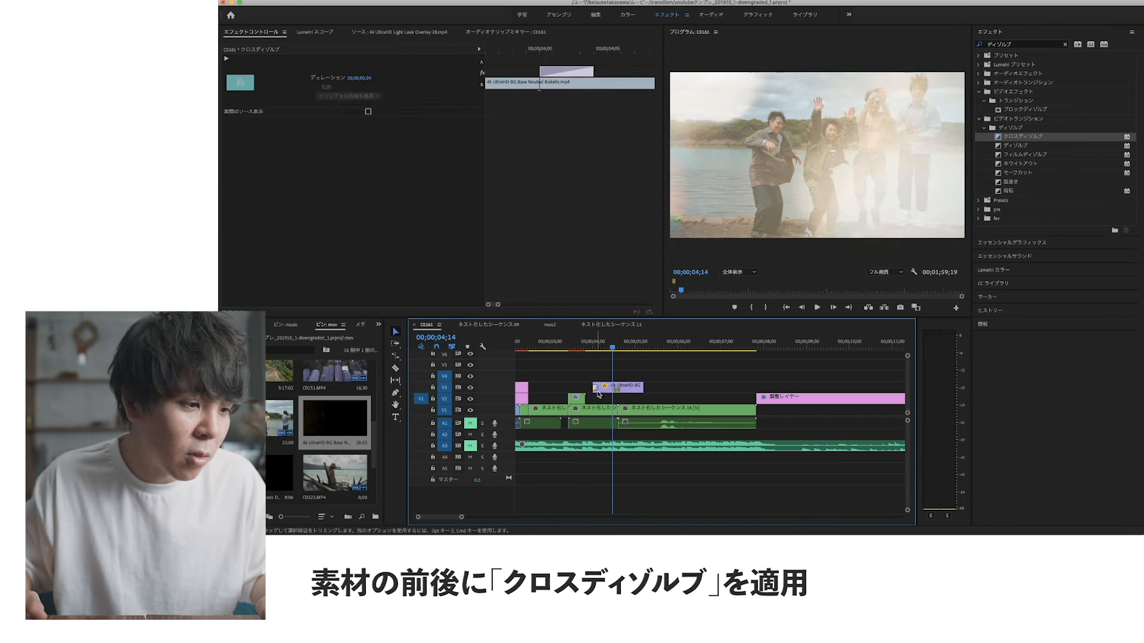
Apply クロスディゾルブ to the end of the bokeh piece with a 12-frame duration and adjust the start dissolve's length
drag(1022, 136, 826, 248)
drag(653, 372, 617, 390)
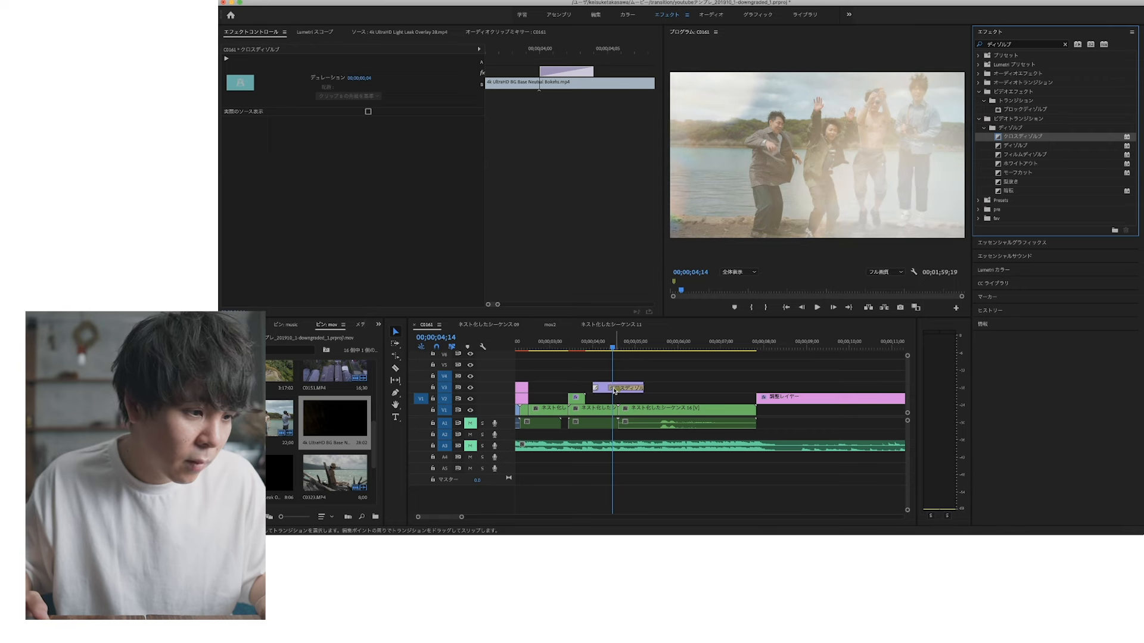
click(611, 389)
click(600, 391)
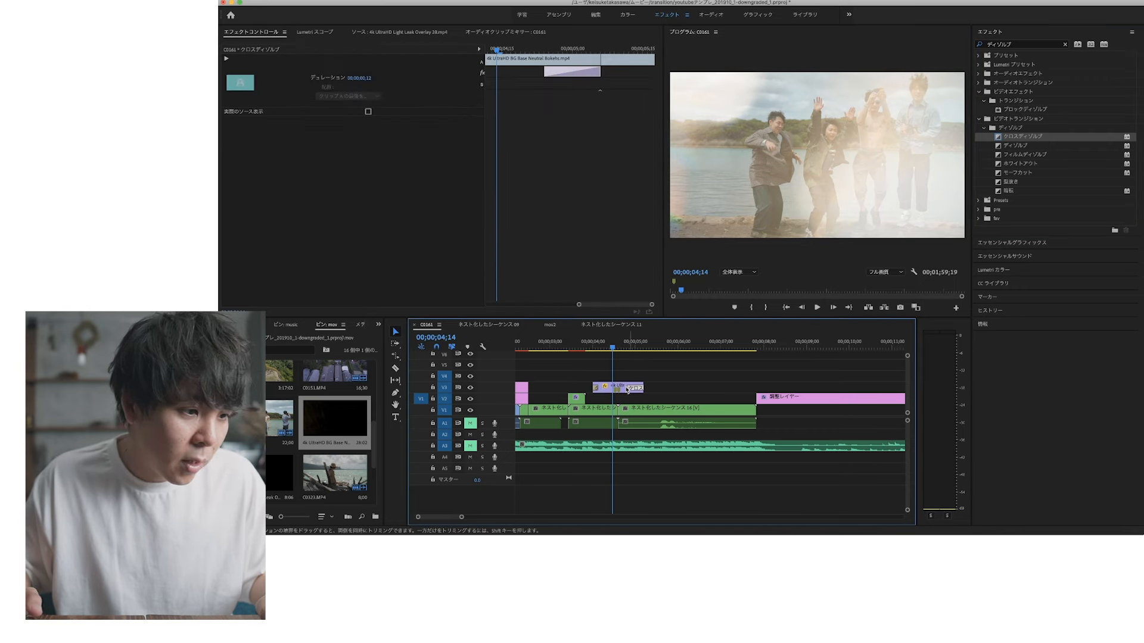
click(597, 391)
Play through the bokeh light transition from 00;00;03;17 and scrub back over the driftwood clip that follows
scroll(598, 391, up, 3)
drag(562, 348, 570, 349)
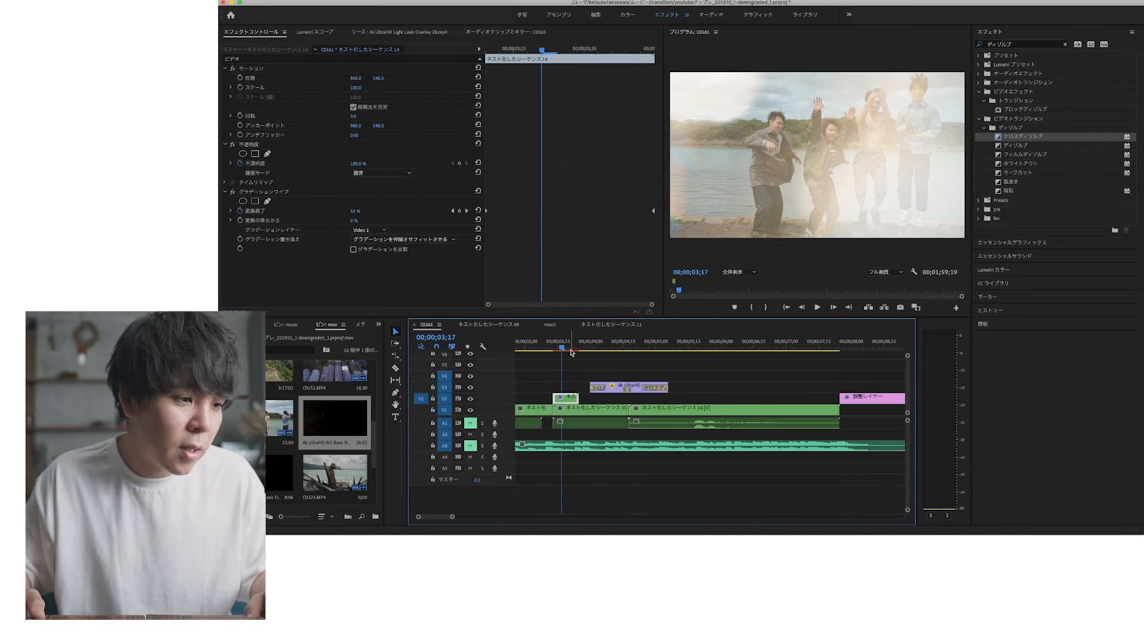
key(space)
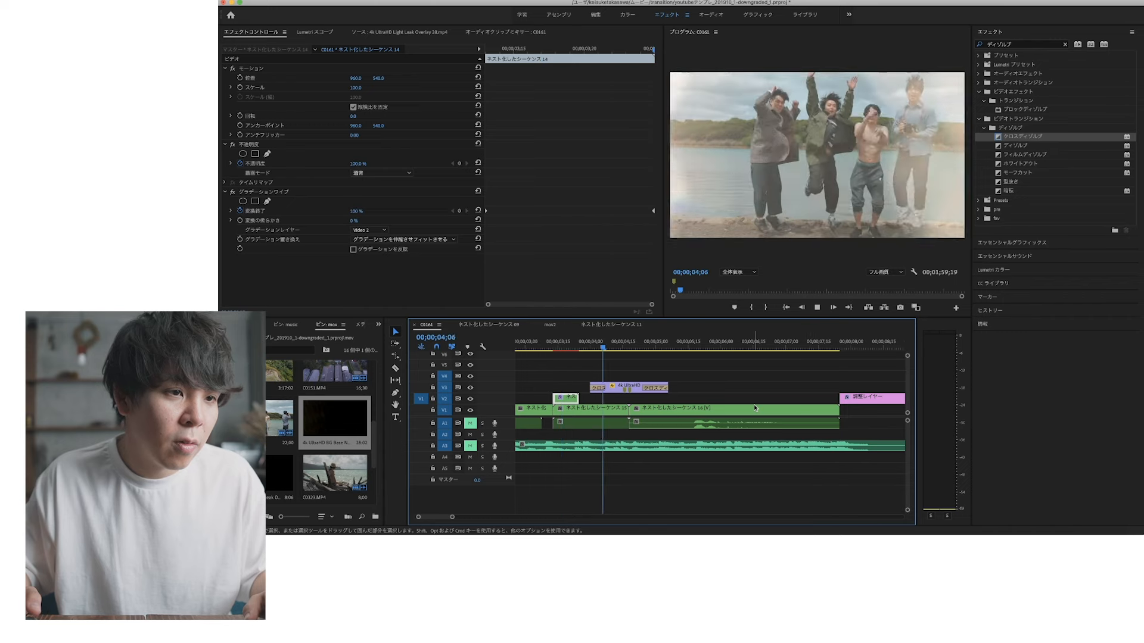
key(space)
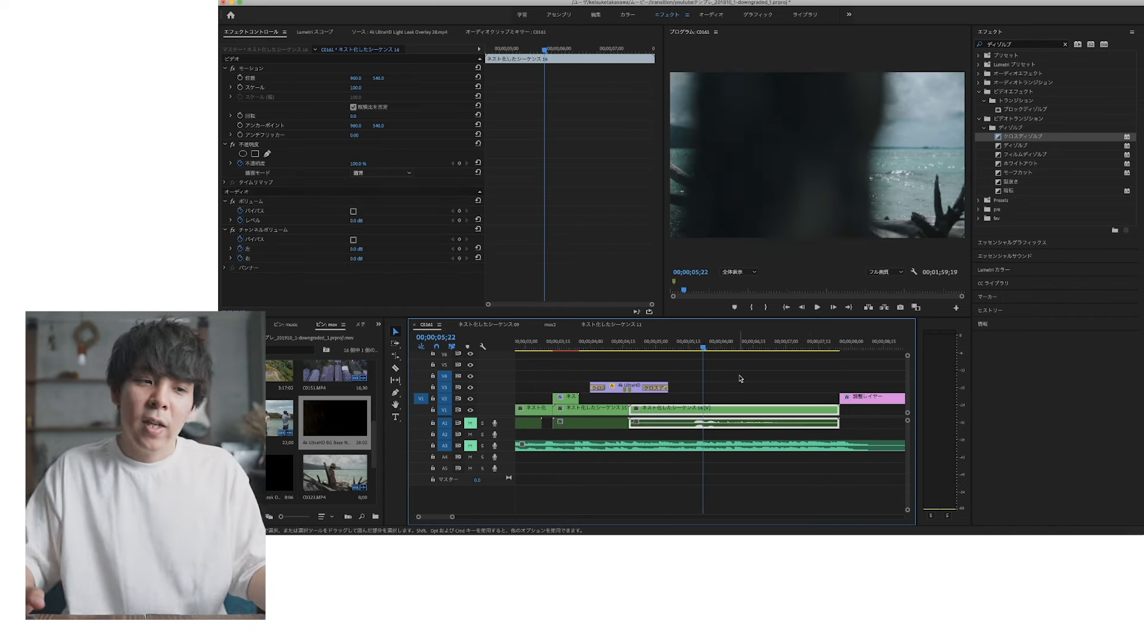
click(739, 379)
drag(715, 349, 665, 359)
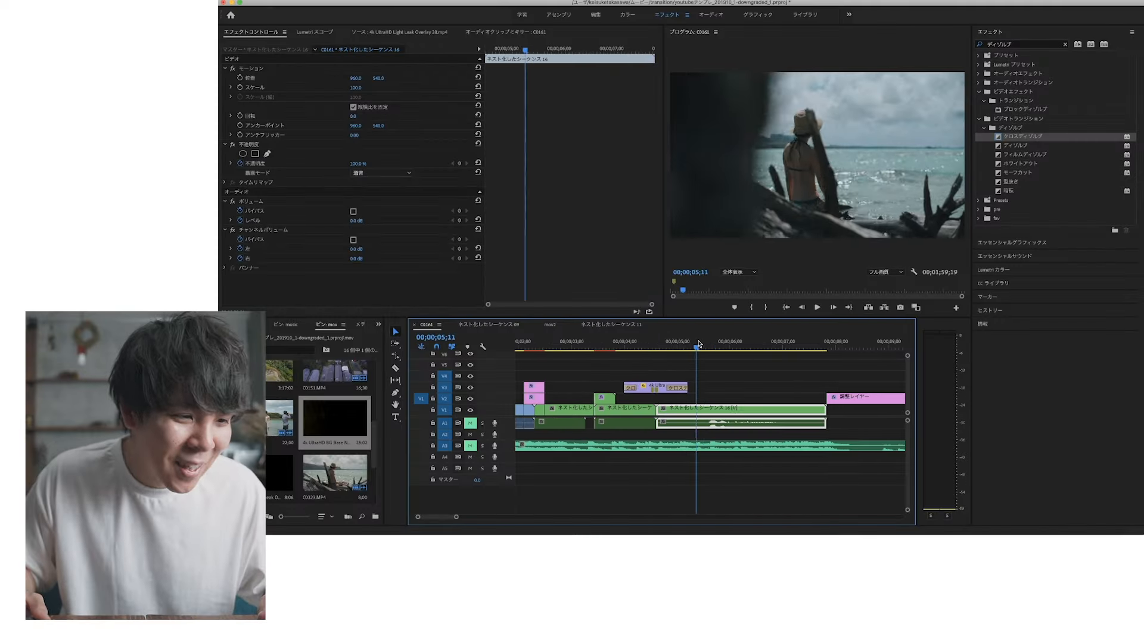
Cut the driftwood clip ネスト化したシーケンス 16 on V1 at 00;00;06;10, after the dark trunk has passed the camera
mouse_move(697, 350)
mouse_down()
mouse_move(718, 350)
mouse_move(694, 349)
mouse_up()
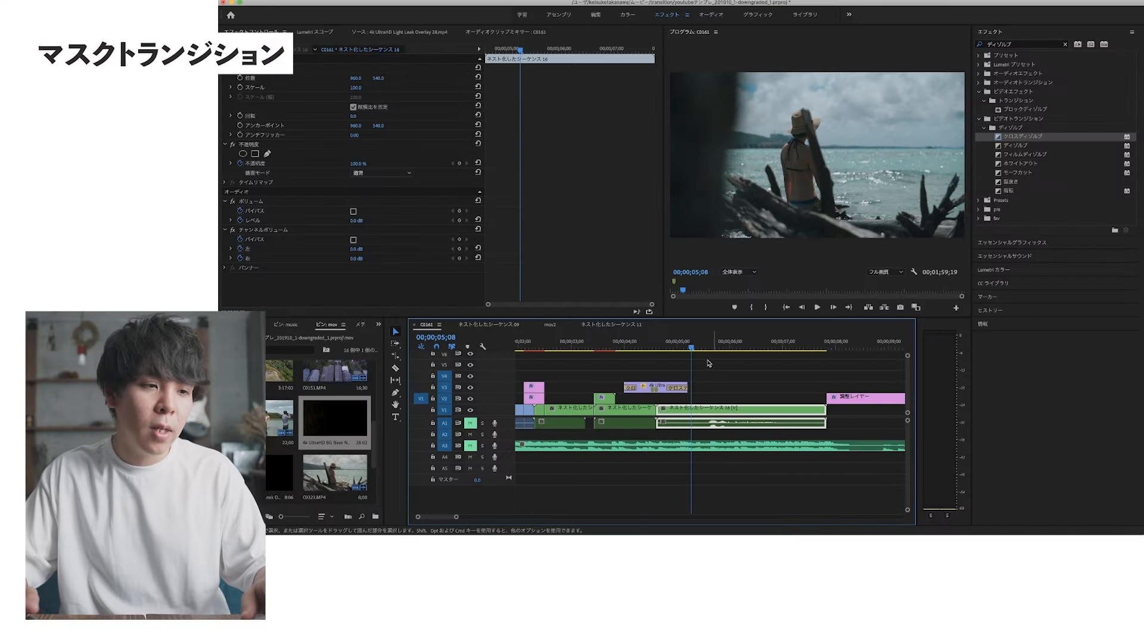
drag(693, 348, 746, 353)
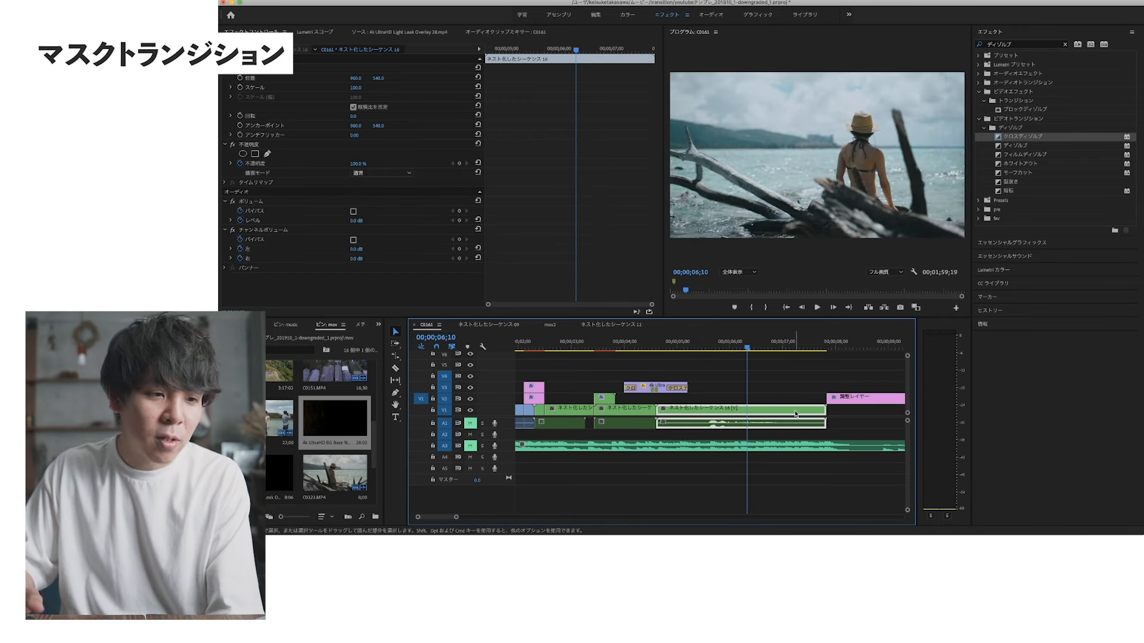
key(super+k)
drag(795, 414, 791, 402)
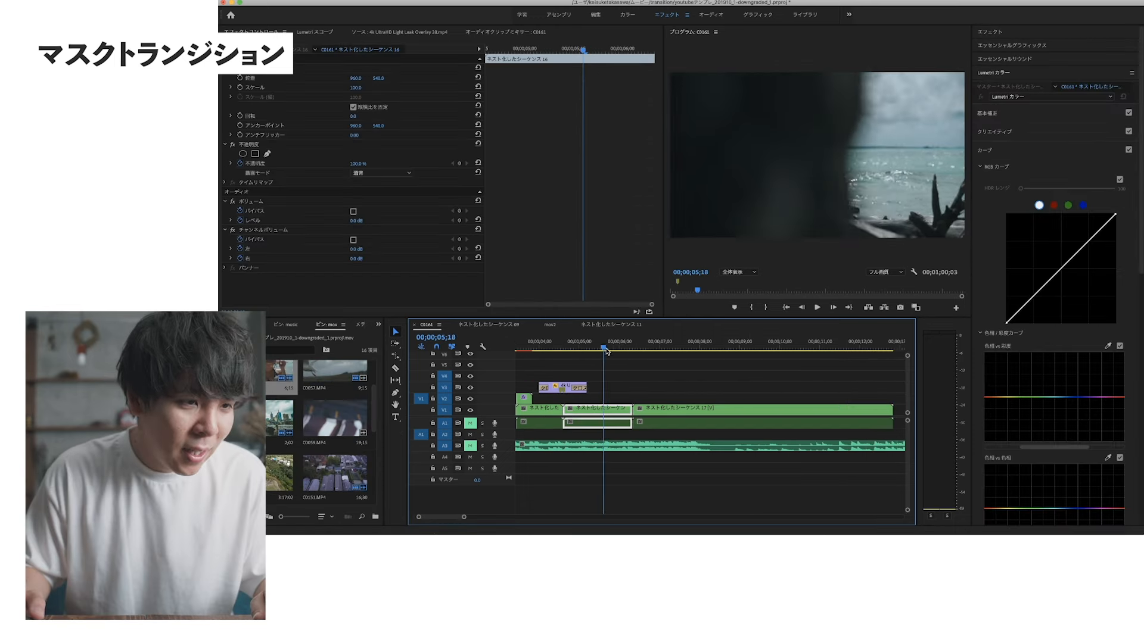
Cut the driftwood clip on V1 at 00;00;05;16 and move the piece with the passing trunk up to V2, without its audio
drag(602, 351, 658, 372)
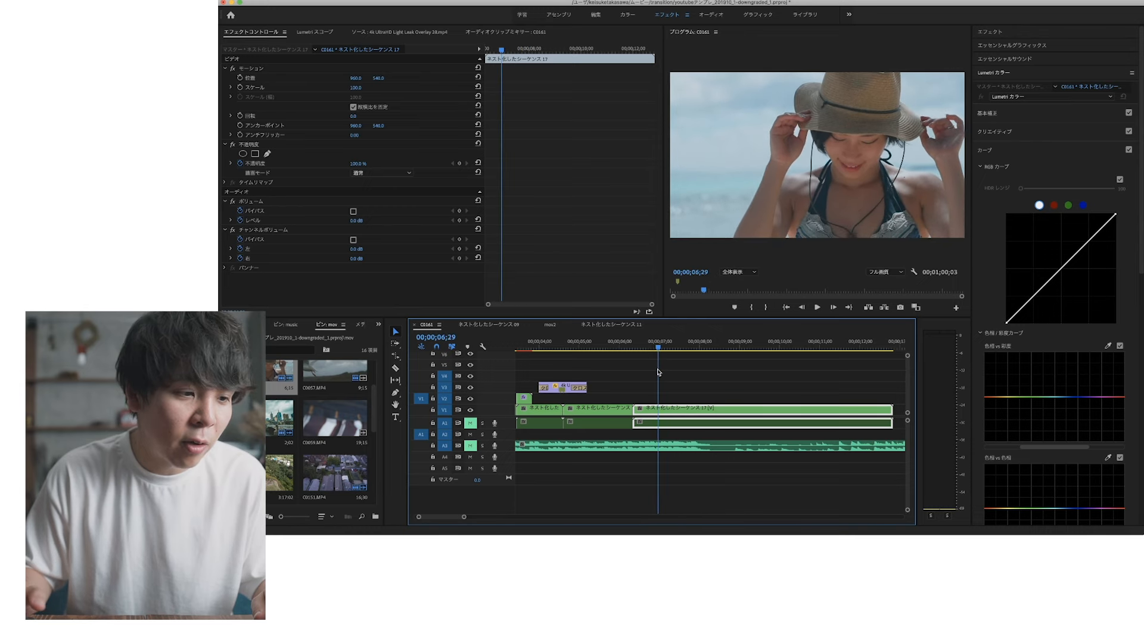
click(601, 352)
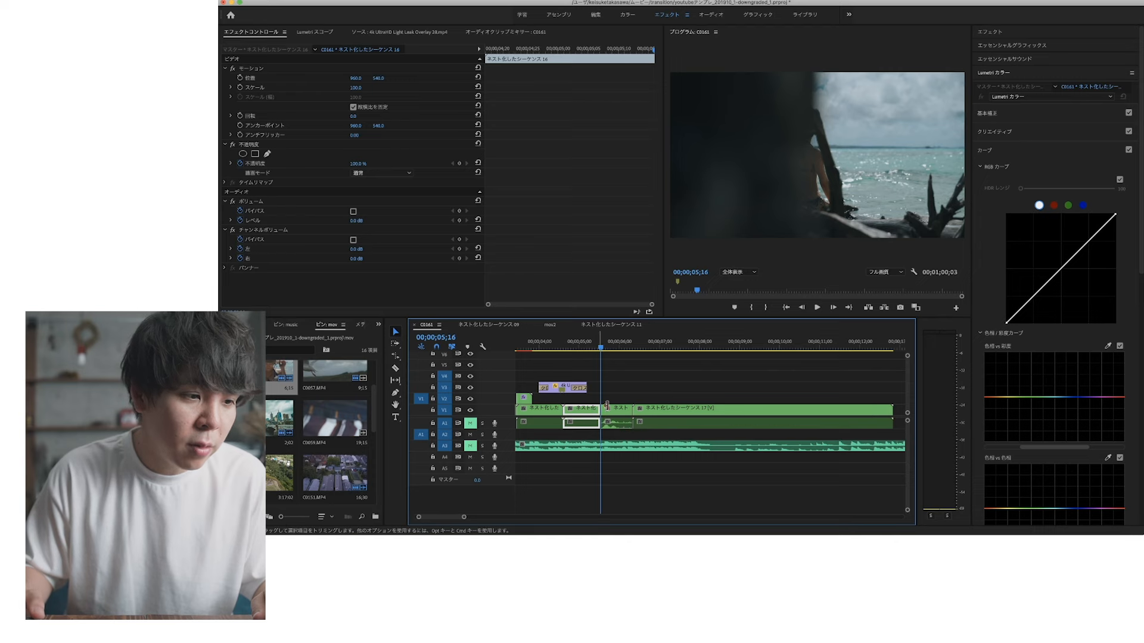
click(617, 411)
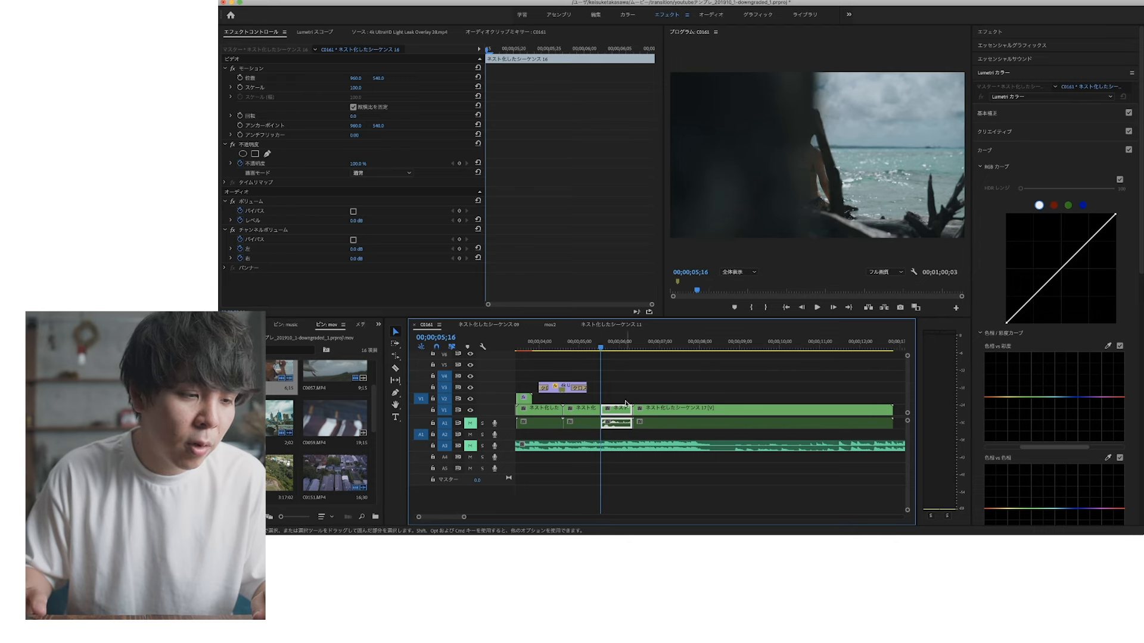
drag(617, 412, 616, 399)
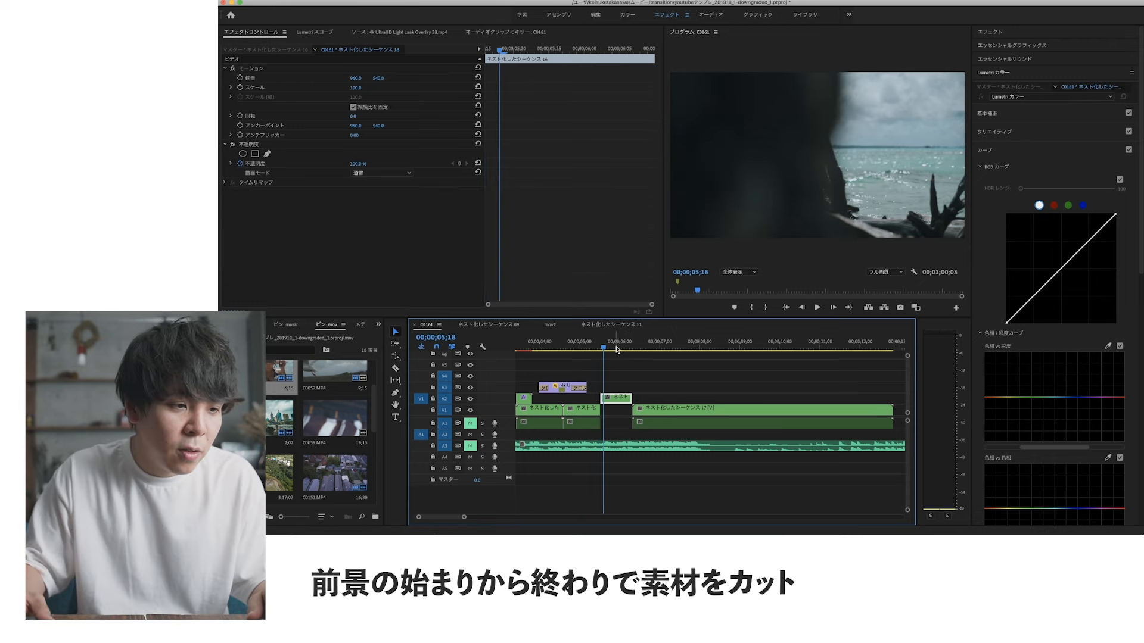
click(607, 349)
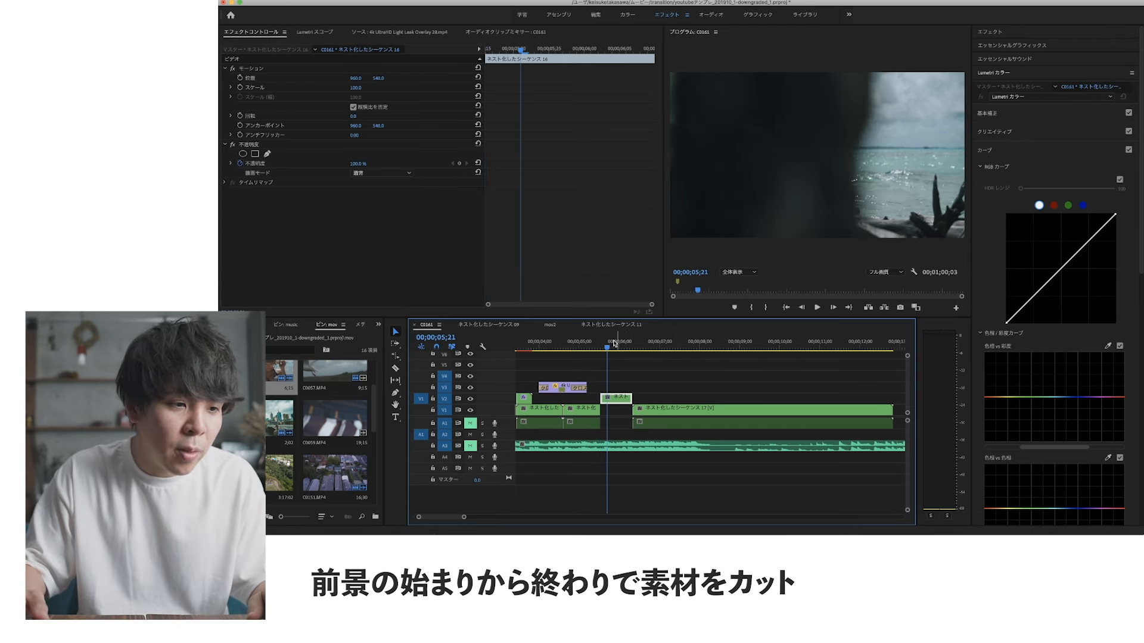
Slide the hat clip ネスト化したシーケンス 17 on V1 back to start at 00;00;05;16 beneath the V2 piece and play the join
click(644, 348)
drag(656, 411, 623, 417)
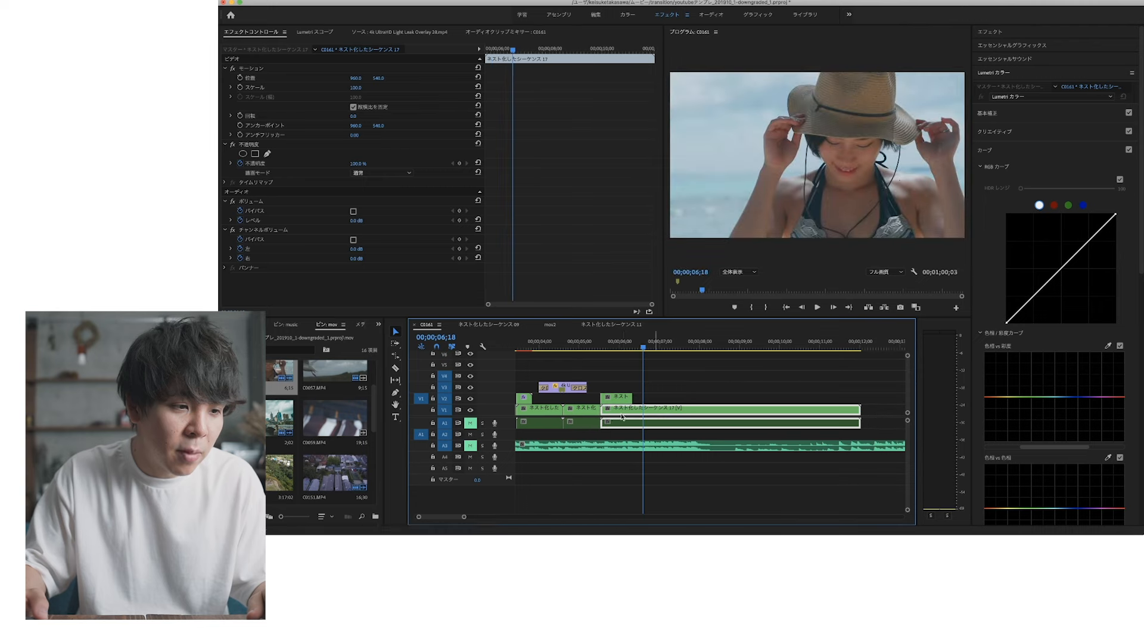
click(587, 350)
key(space)
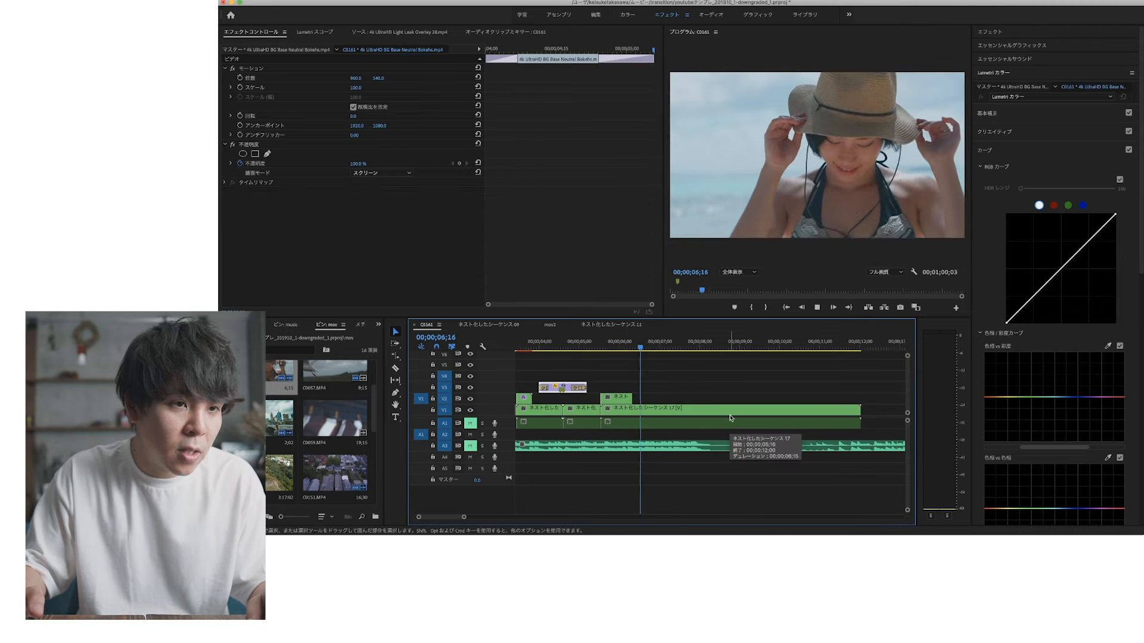
key(space)
Extend the end of the V2 driftwood piece slightly past 00;00;06;10
drag(598, 348, 638, 356)
drag(633, 398, 640, 398)
click(630, 398)
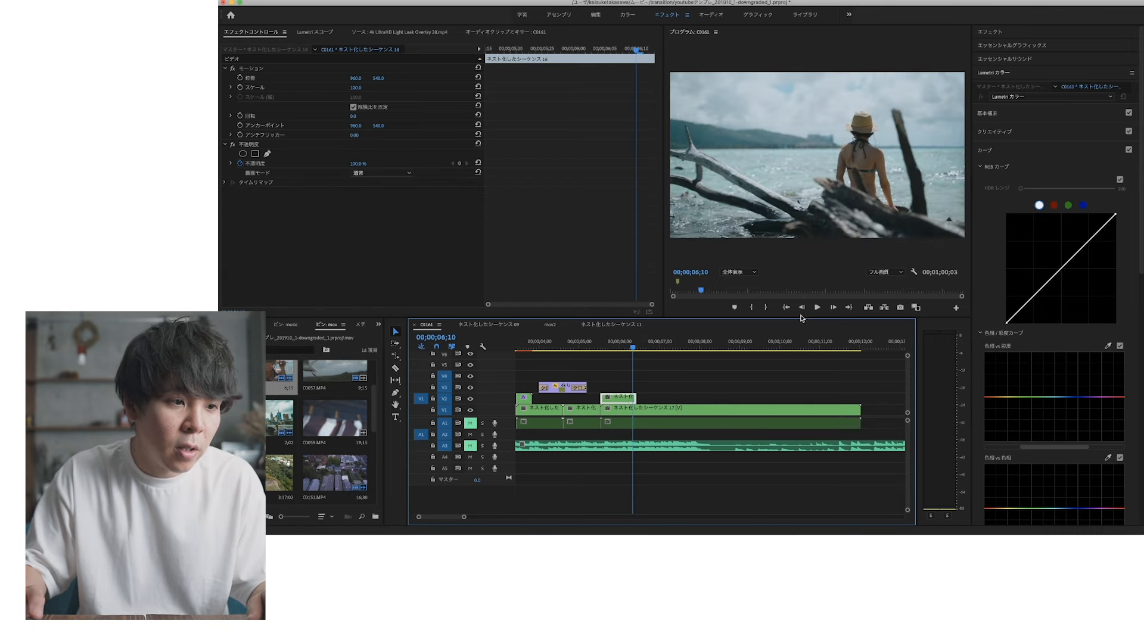
Search the effects for クロップ and apply the トランスフォーム effect クロップ to the V2 driftwood piece
click(1011, 33)
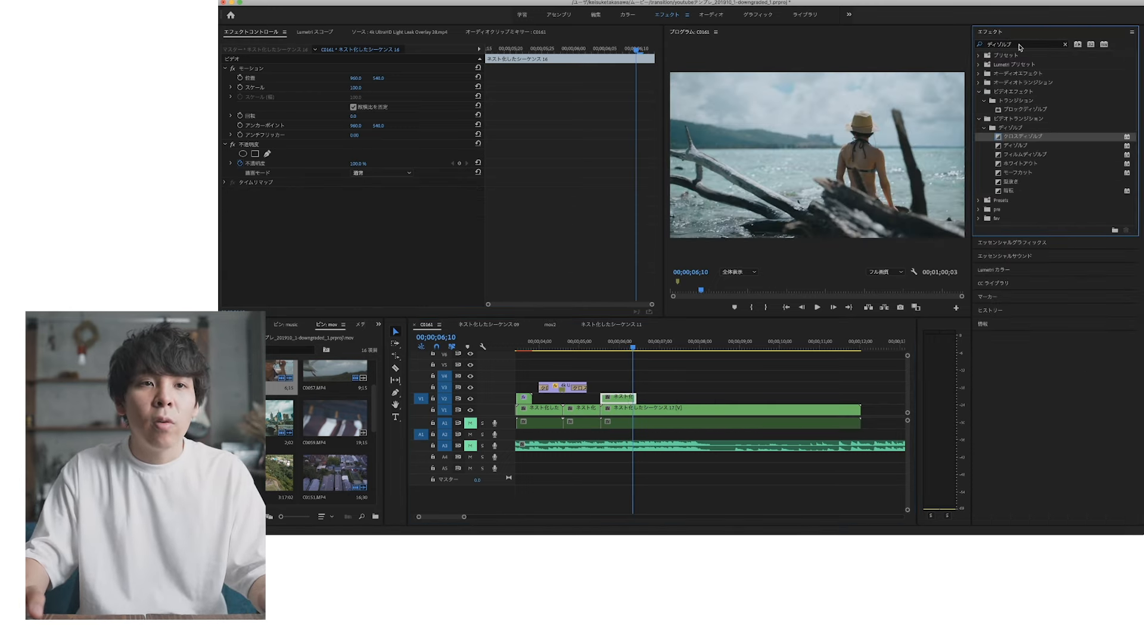
click(1020, 47)
text(k)
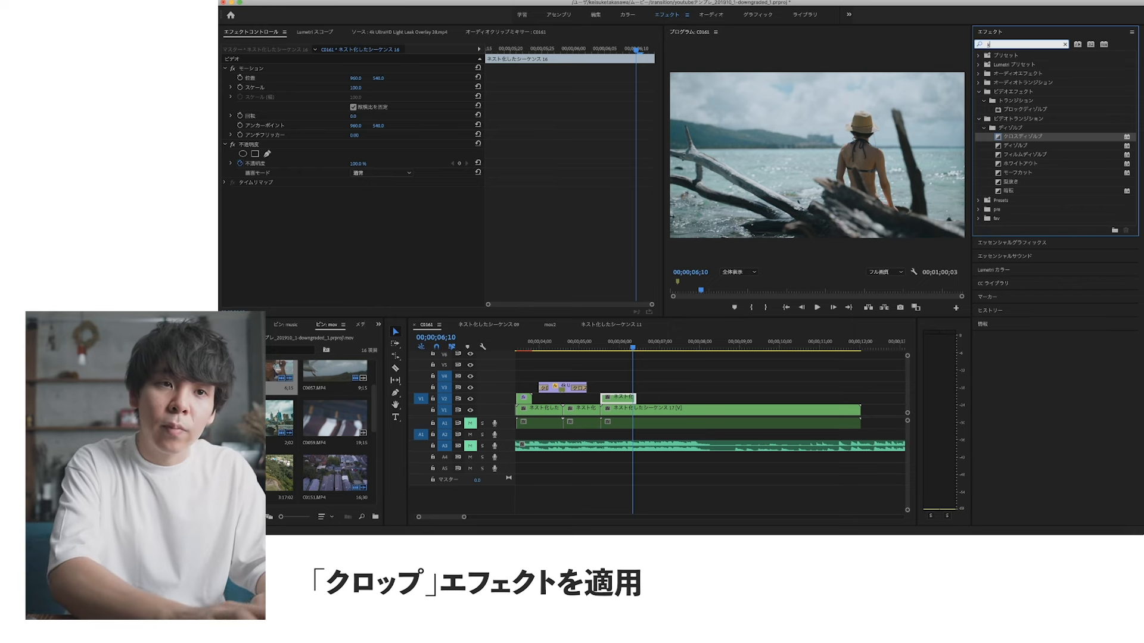
text(uroppu)
key(Return)
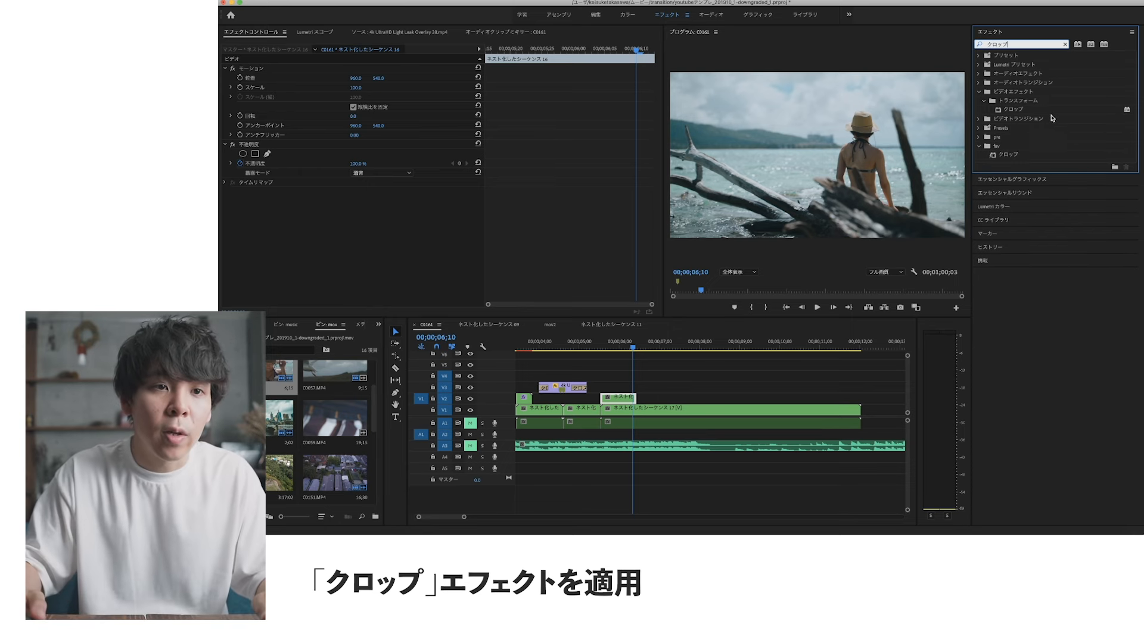
click(1014, 110)
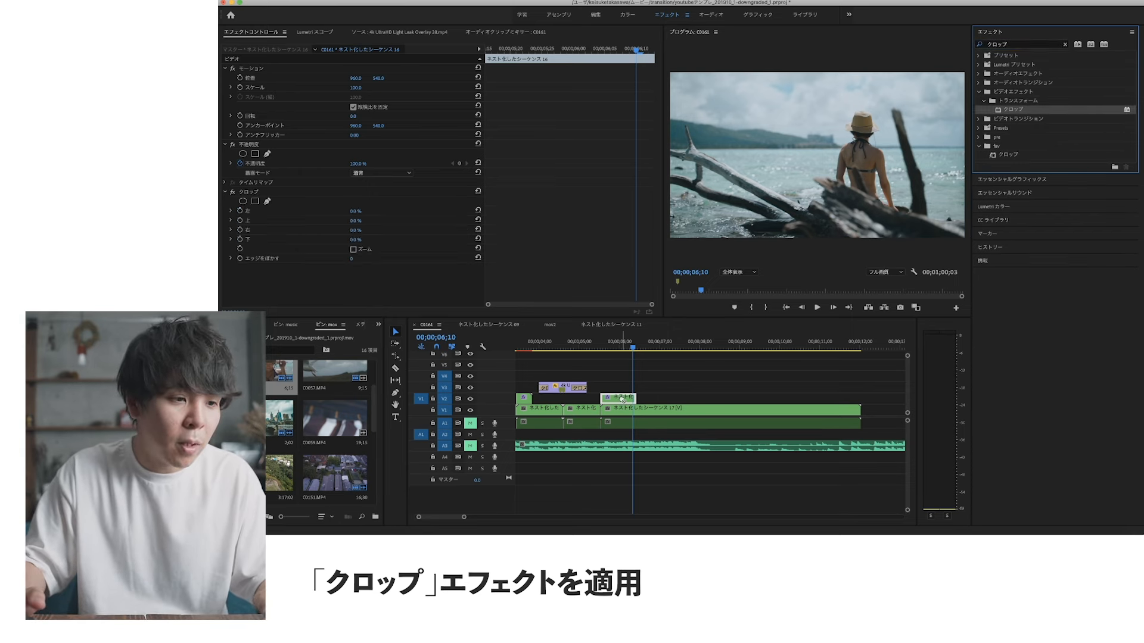
Play the trunk pass, return to the V2 piece's start at 00;00;05;16, and set the program monitor zoom to 50%
click(608, 344)
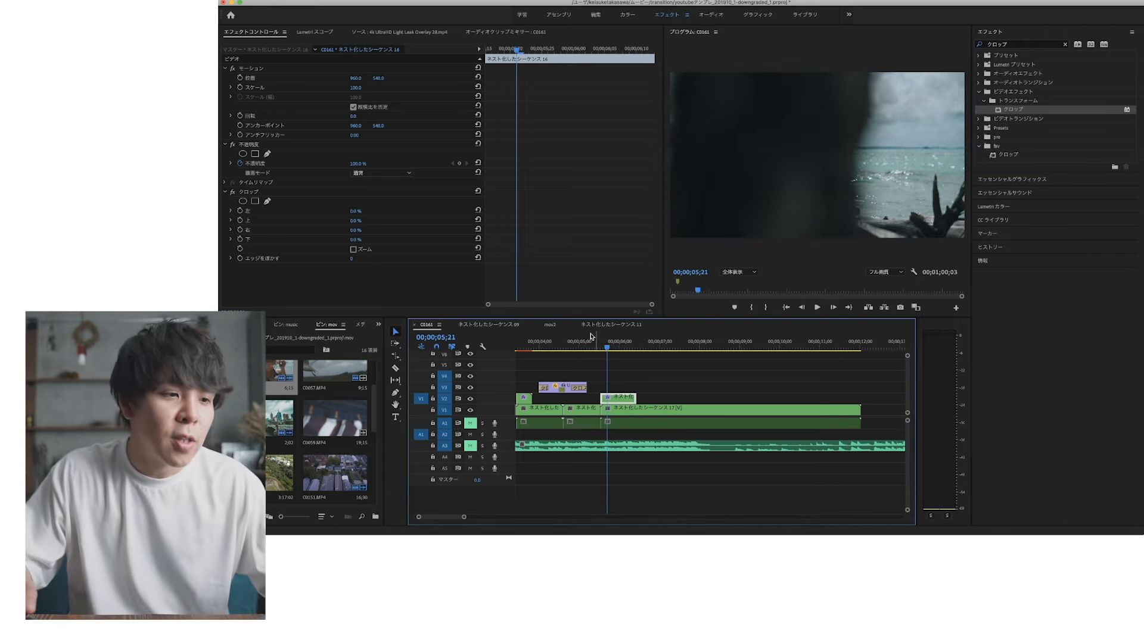
key(space)
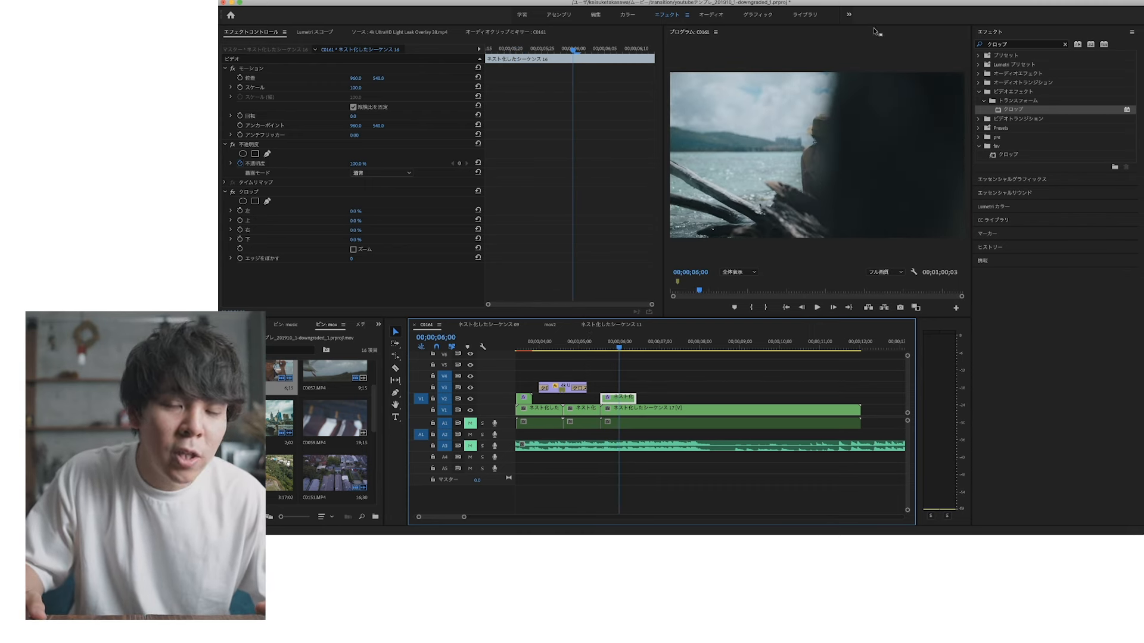
drag(624, 346, 600, 342)
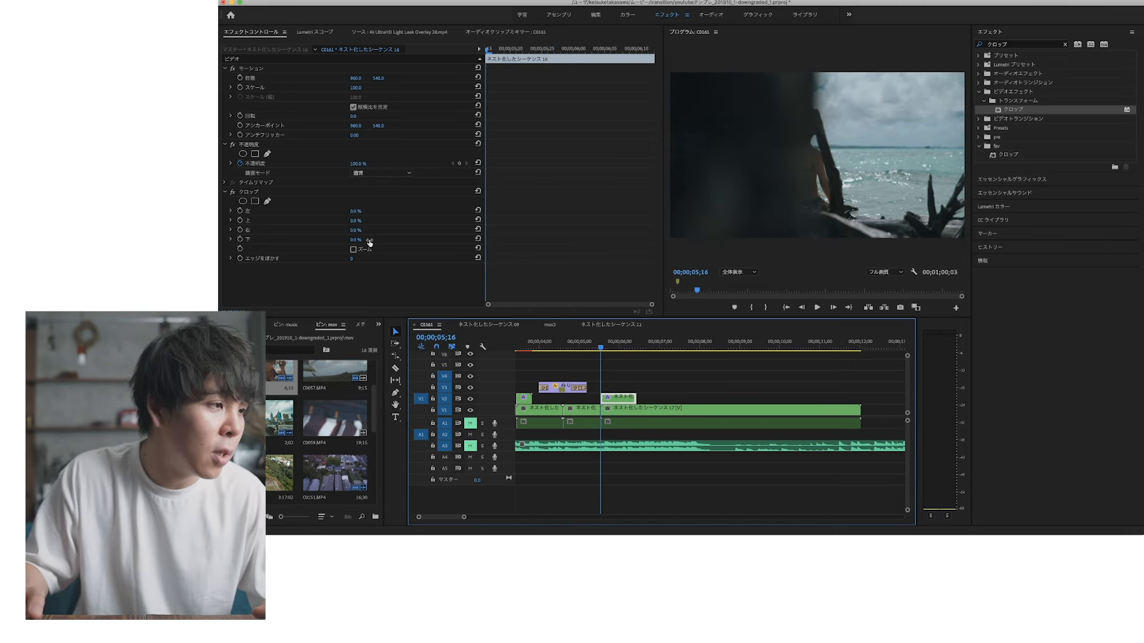
click(749, 272)
click(743, 322)
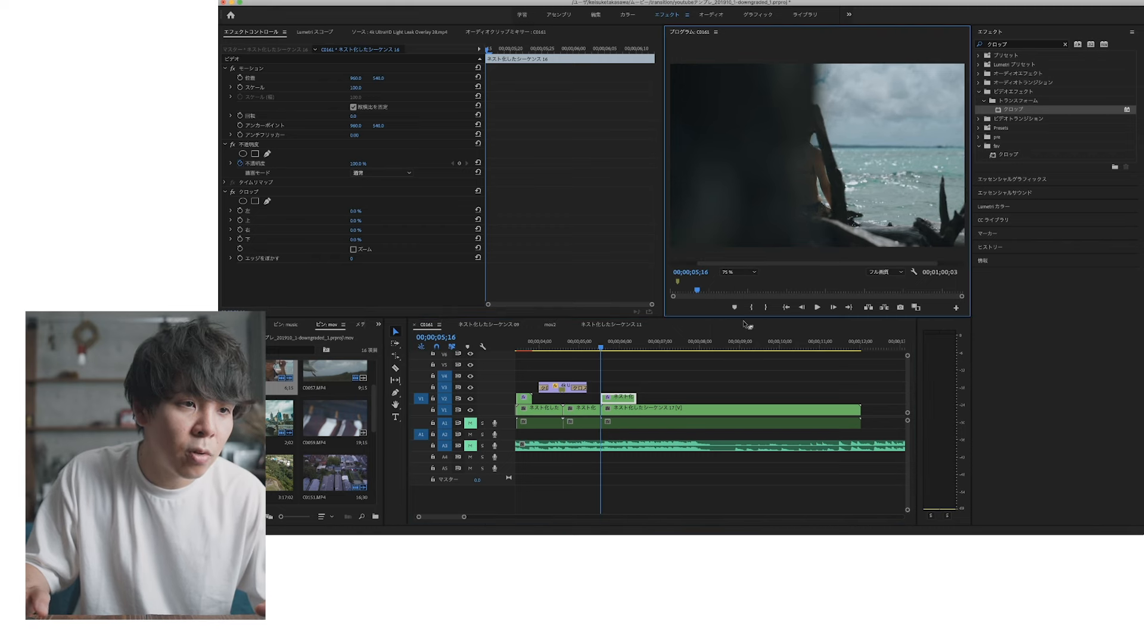
click(736, 274)
click(737, 312)
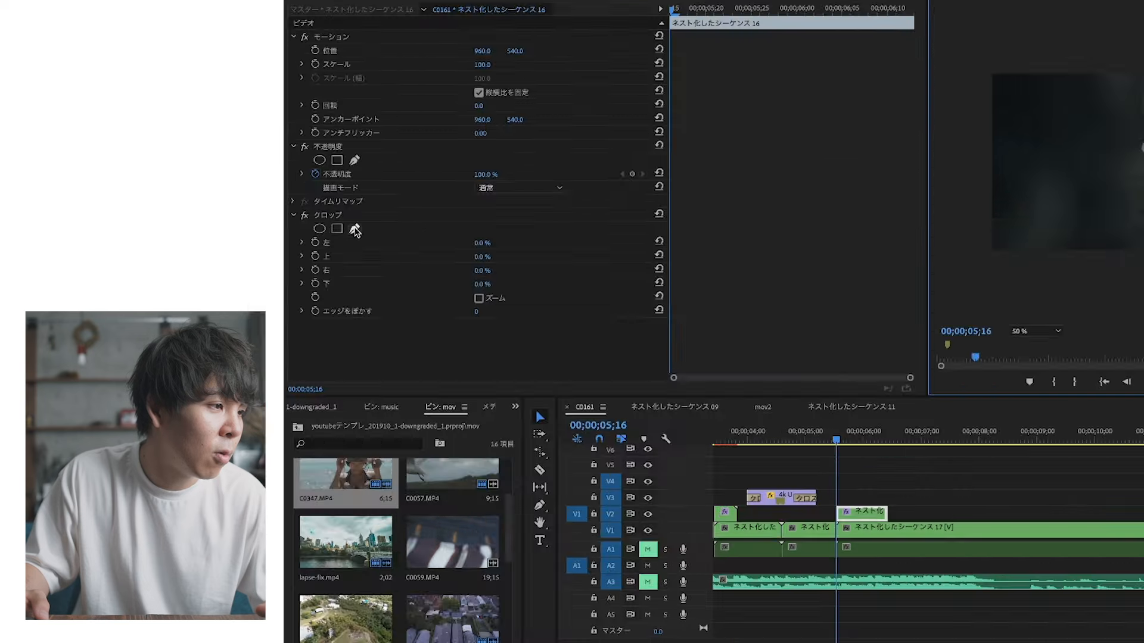
Draw a four-sided クロップ mask outside the picture's left edge at 00;00;05;20, with mask path keyframing enabled and feather 43.0
click(355, 230)
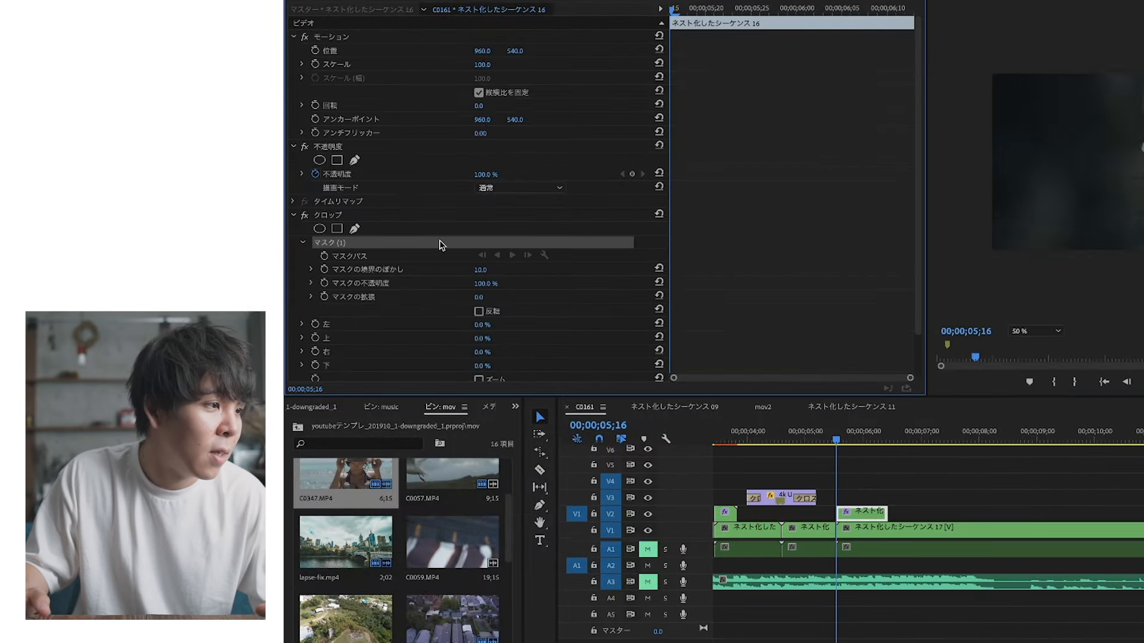
click(324, 256)
click(360, 244)
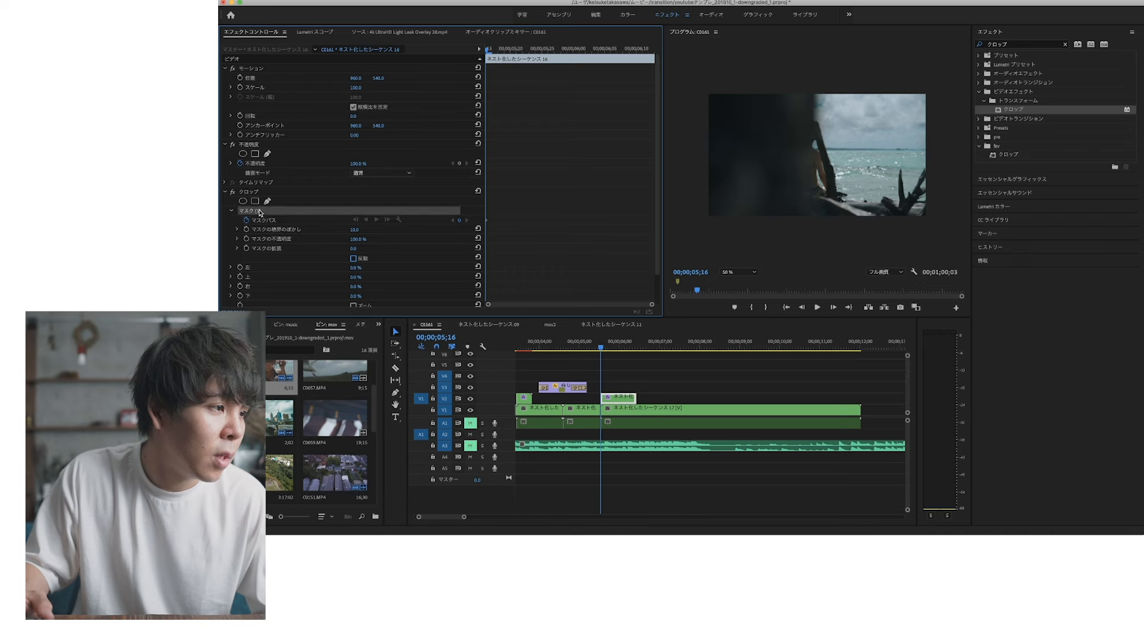
click(710, 78)
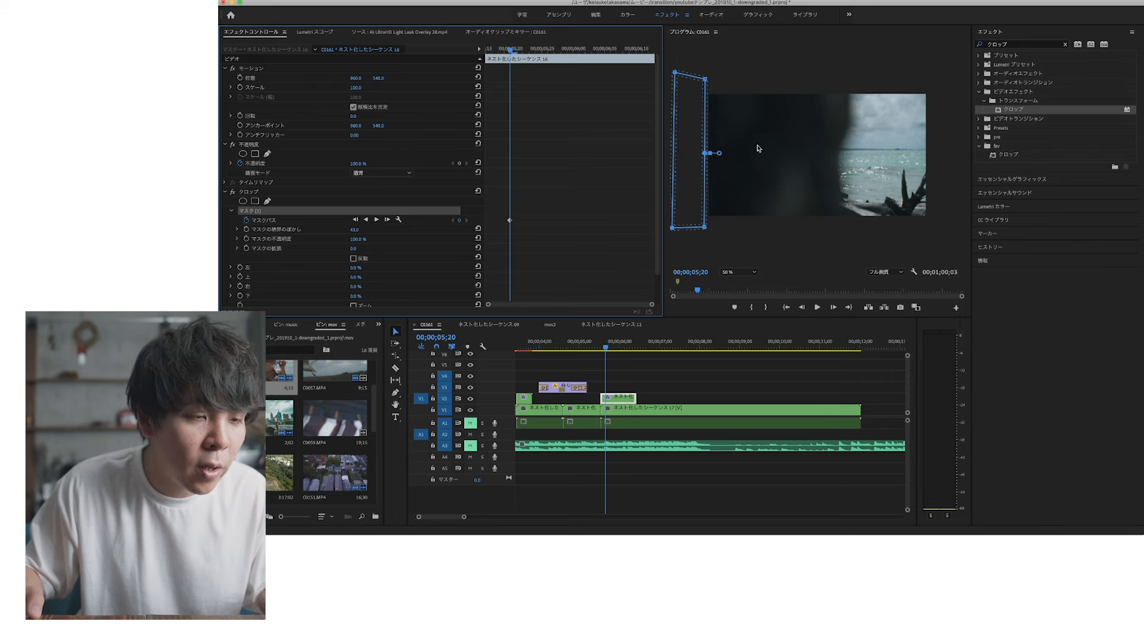
drag(693, 123, 692, 124)
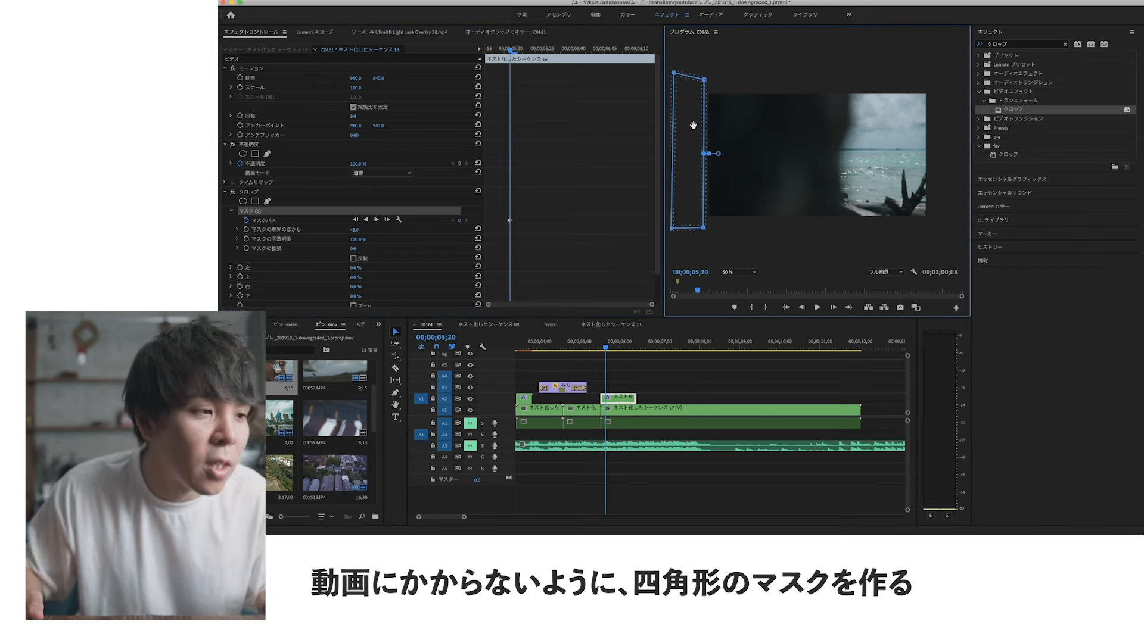
Track the mask forward one frame at a time to 00;00;05;22, moving both right corners inward along the trunk's trailing edge
click(388, 220)
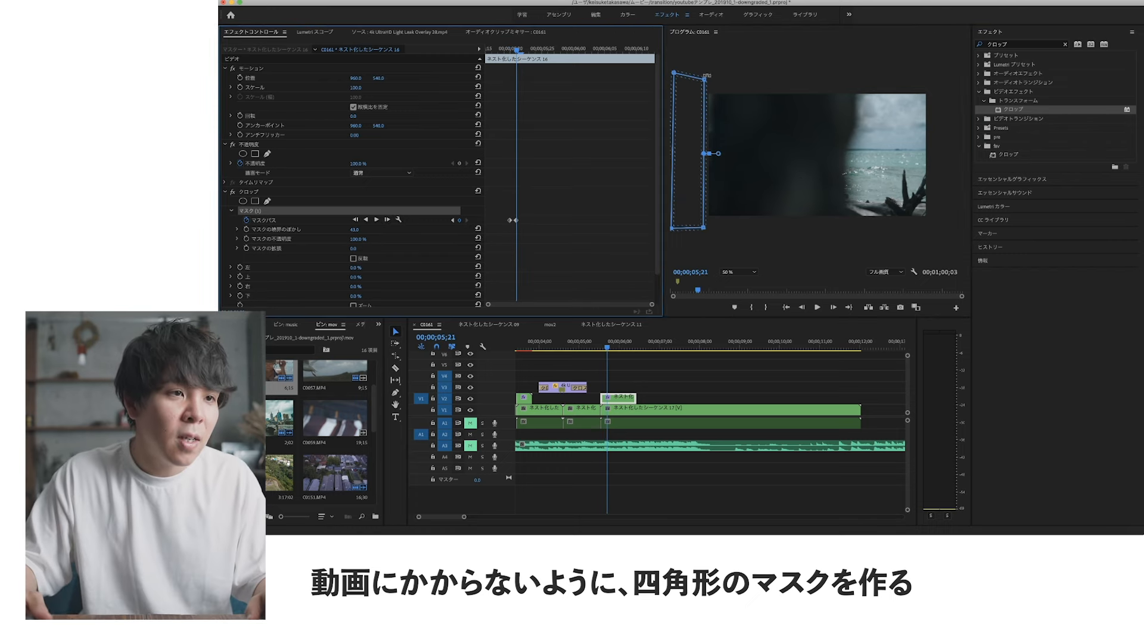
drag(703, 80, 715, 79)
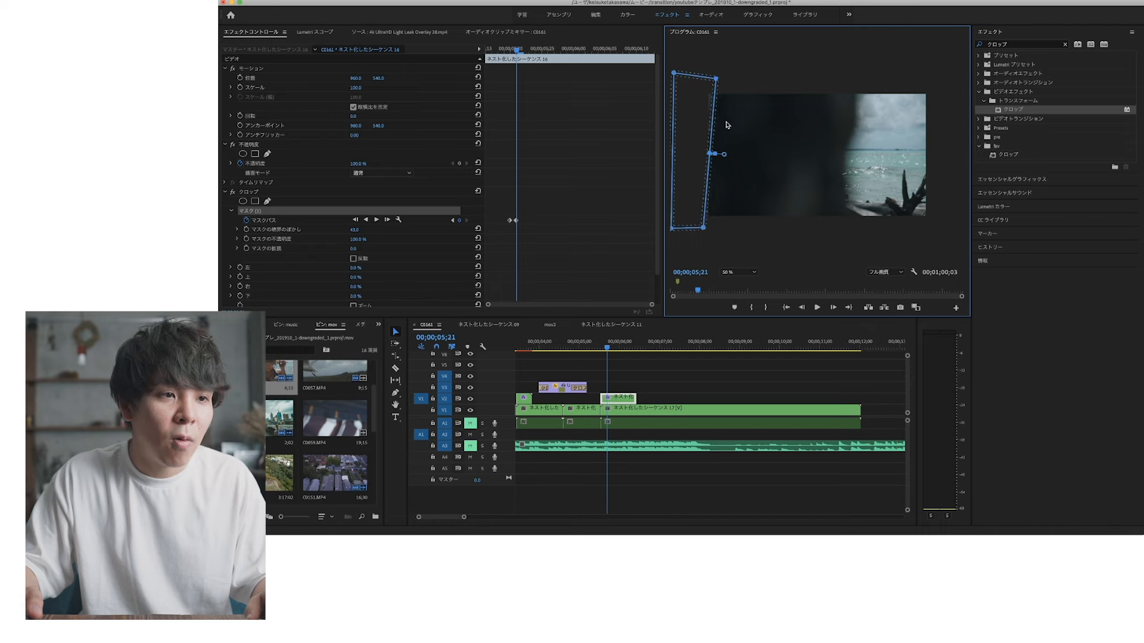
drag(703, 227, 713, 228)
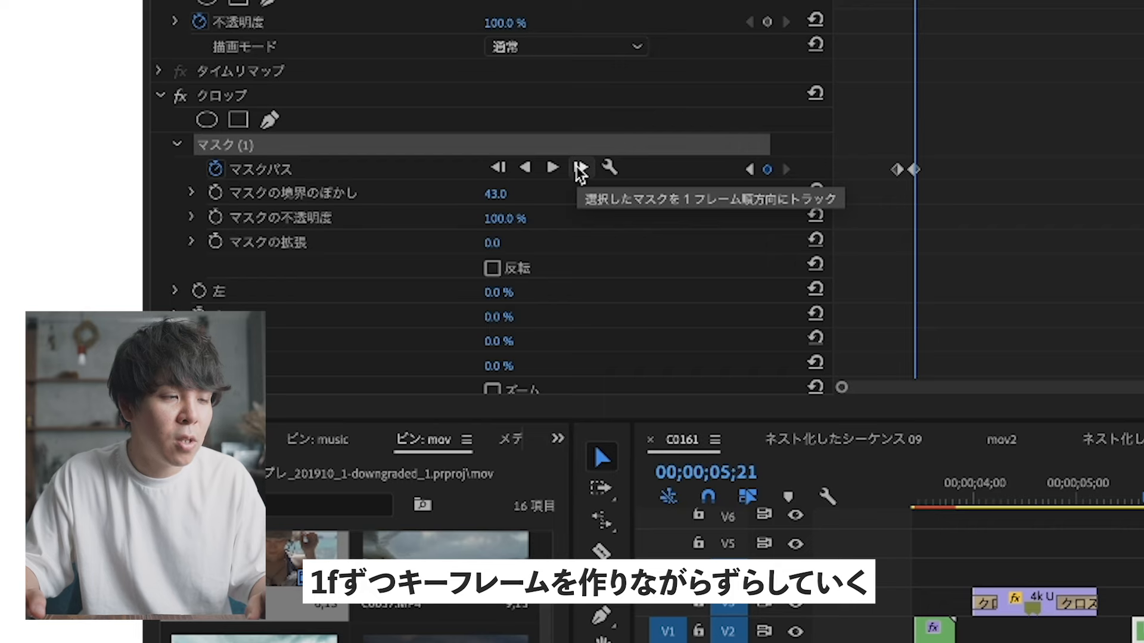
click(580, 168)
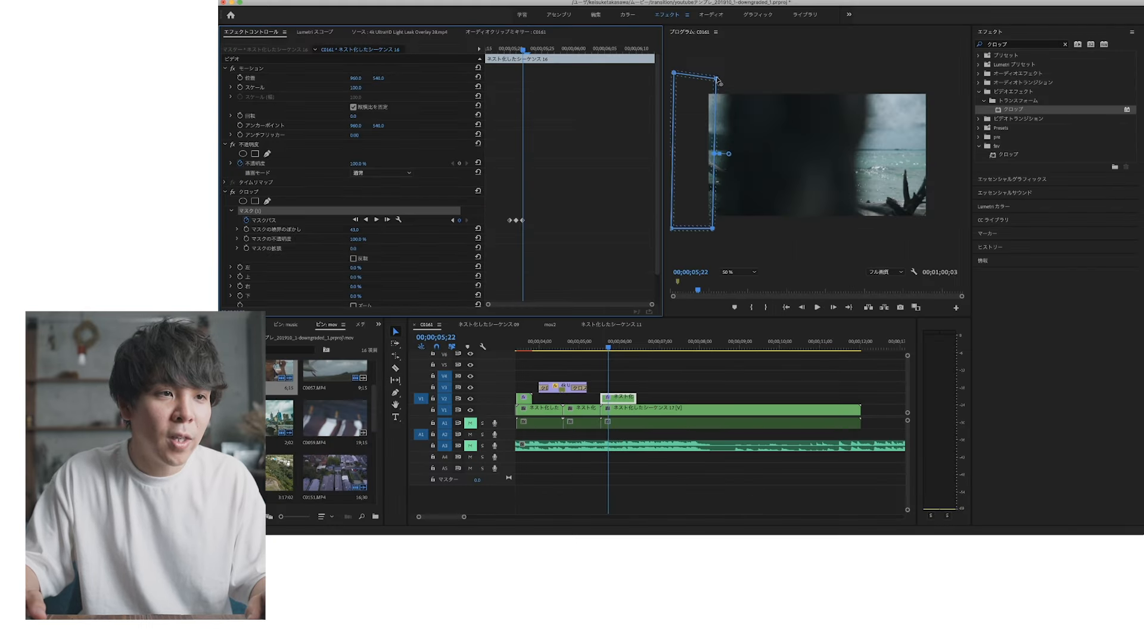
drag(715, 78, 740, 79)
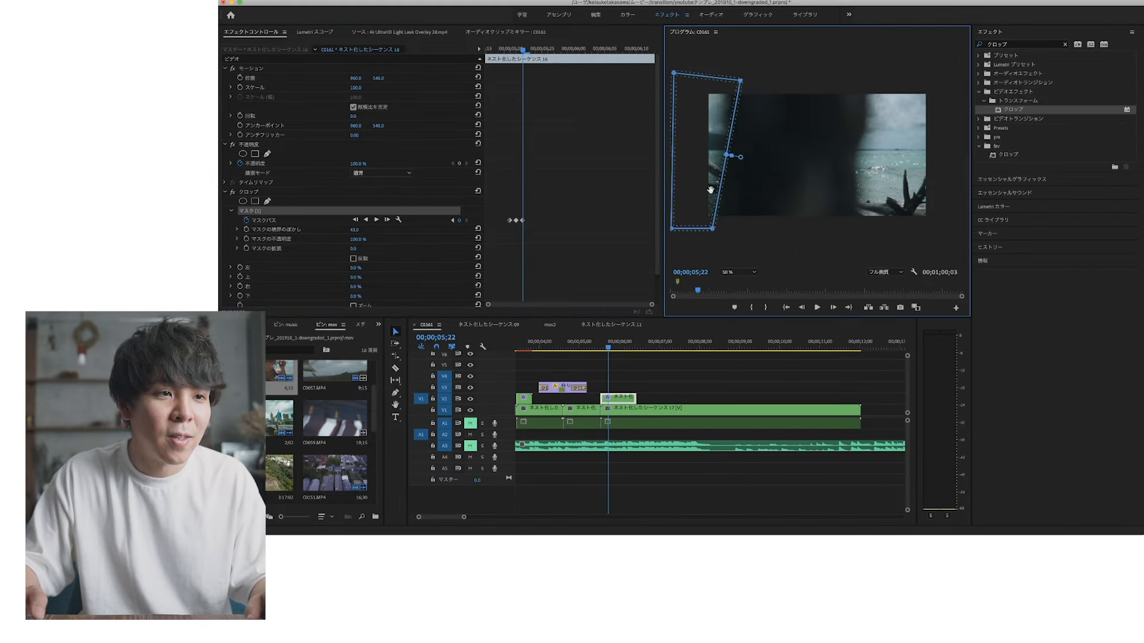
drag(713, 230, 743, 232)
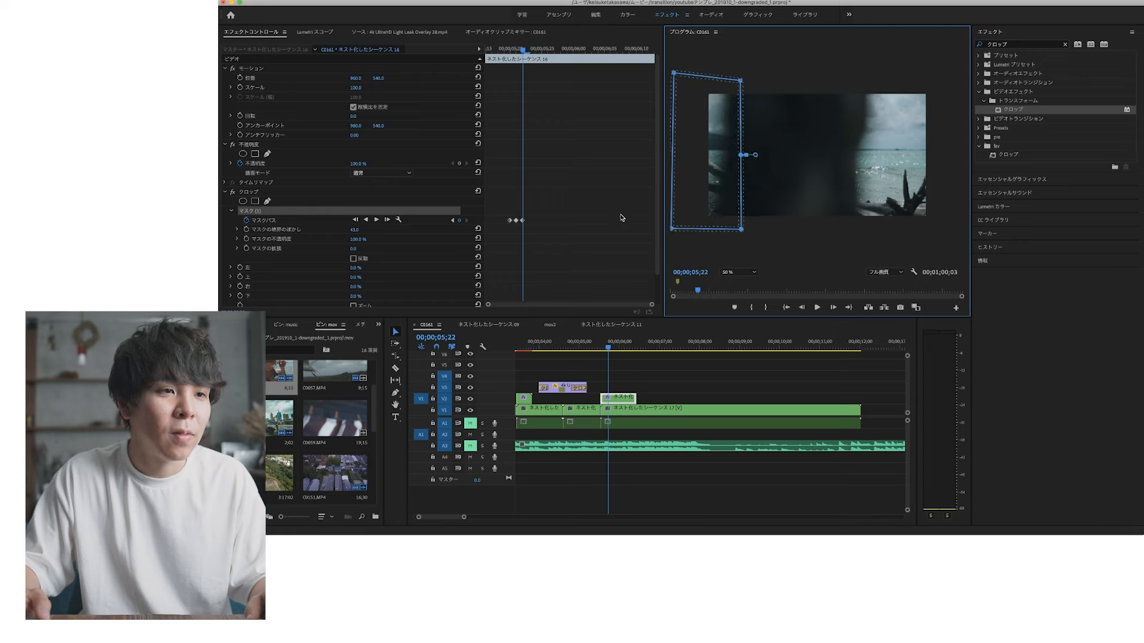
Keyframe the mask frame by frame from 00;00;05;23 to 00;00;05;27, widening its right side to follow the trunk
click(386, 221)
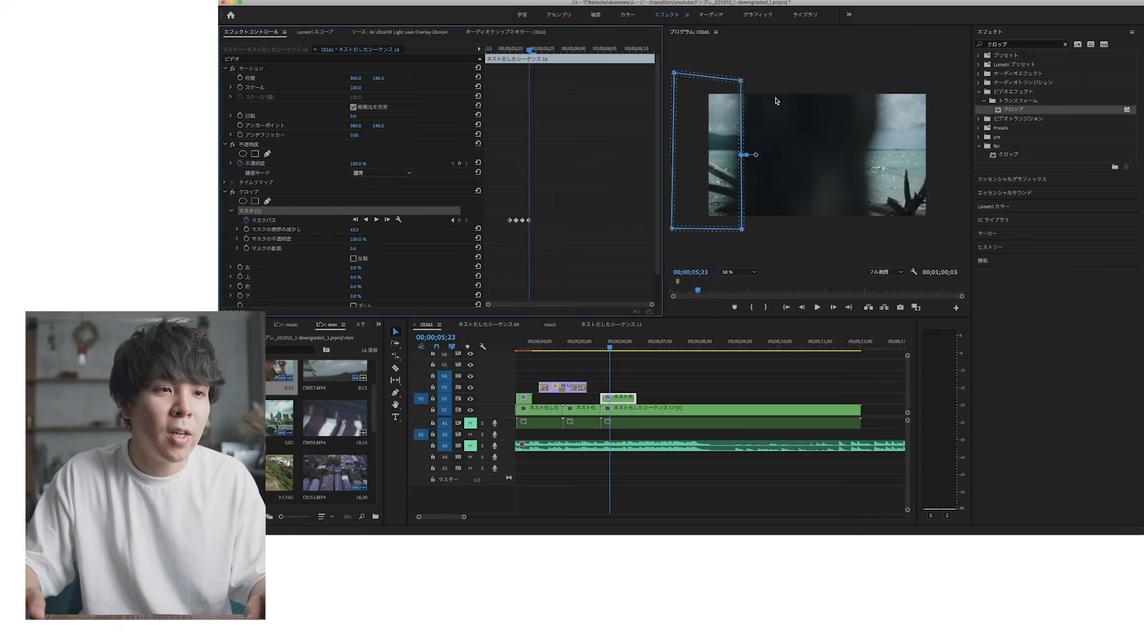
drag(743, 80, 768, 83)
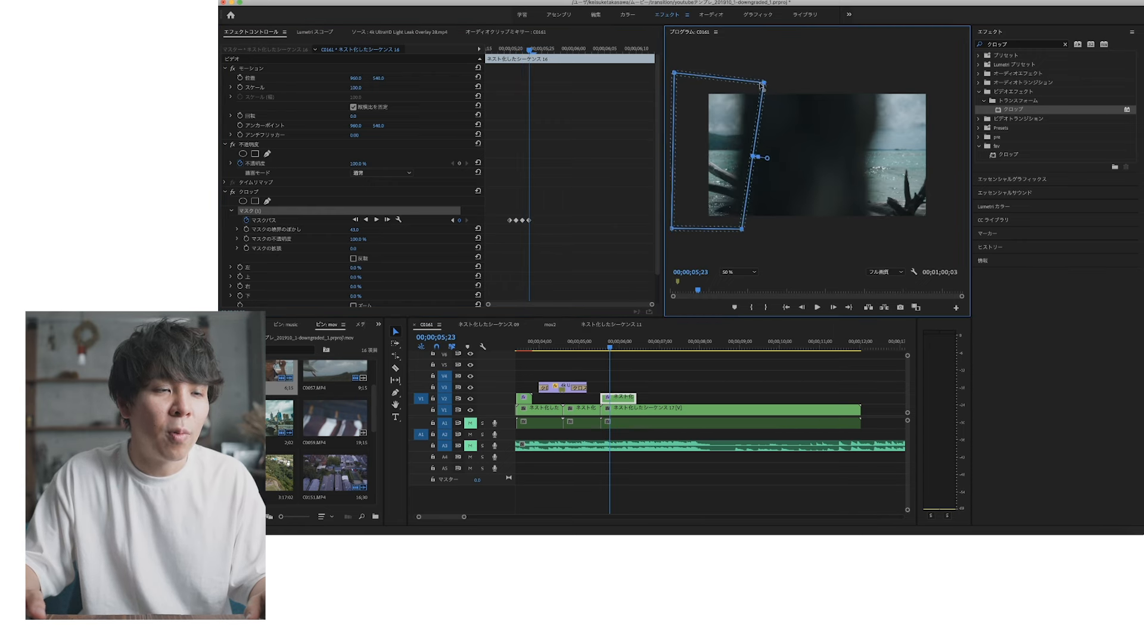
click(387, 221)
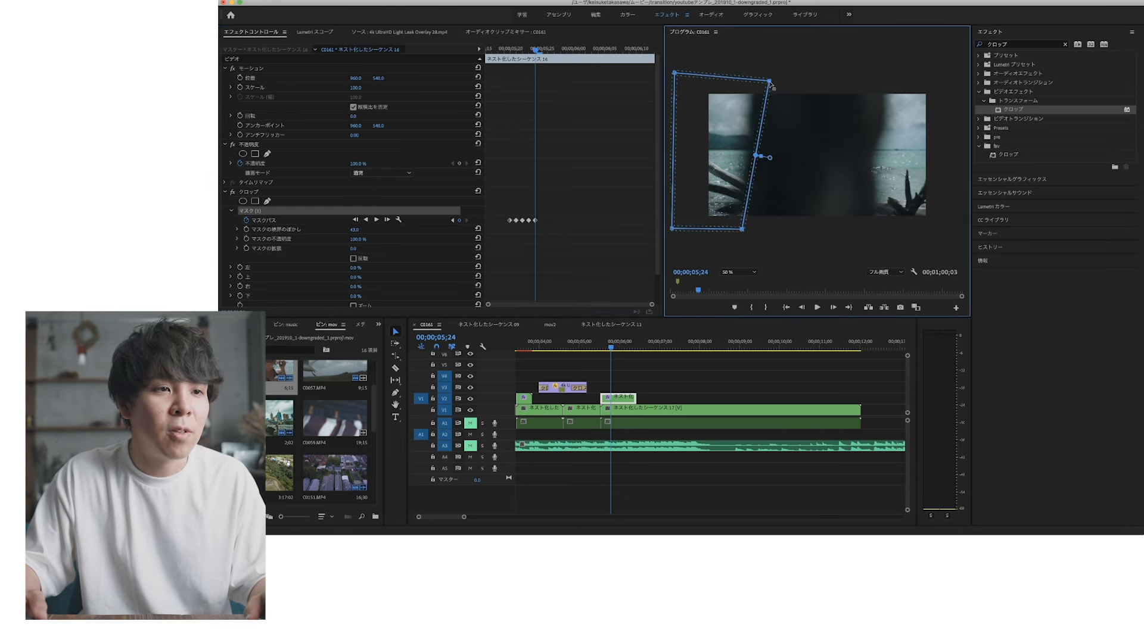
drag(743, 230, 751, 233)
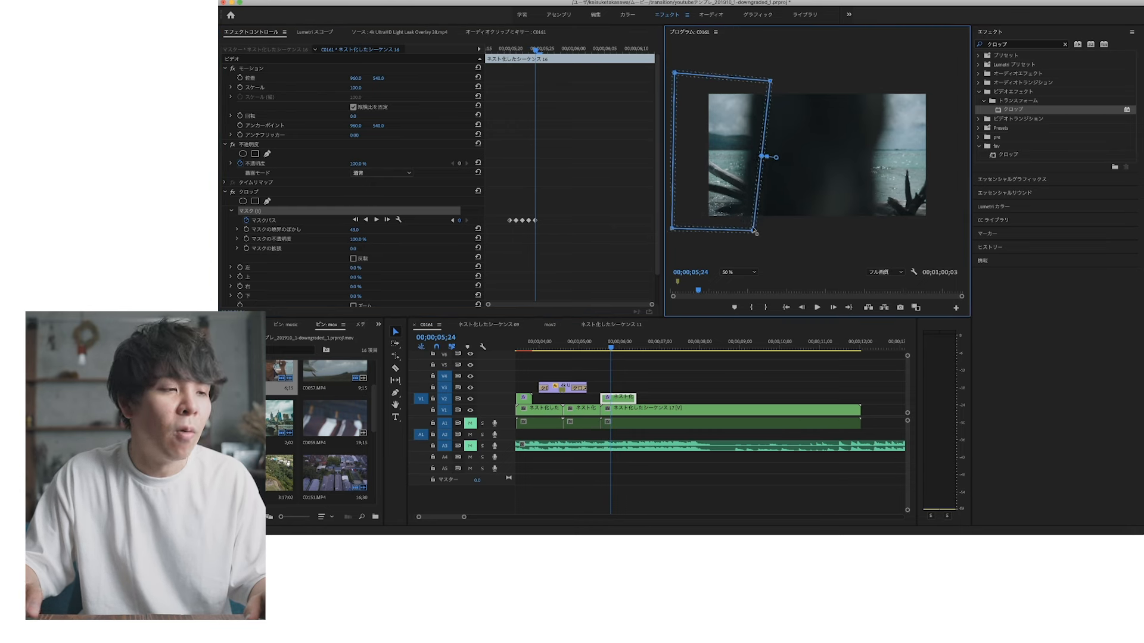
click(389, 221)
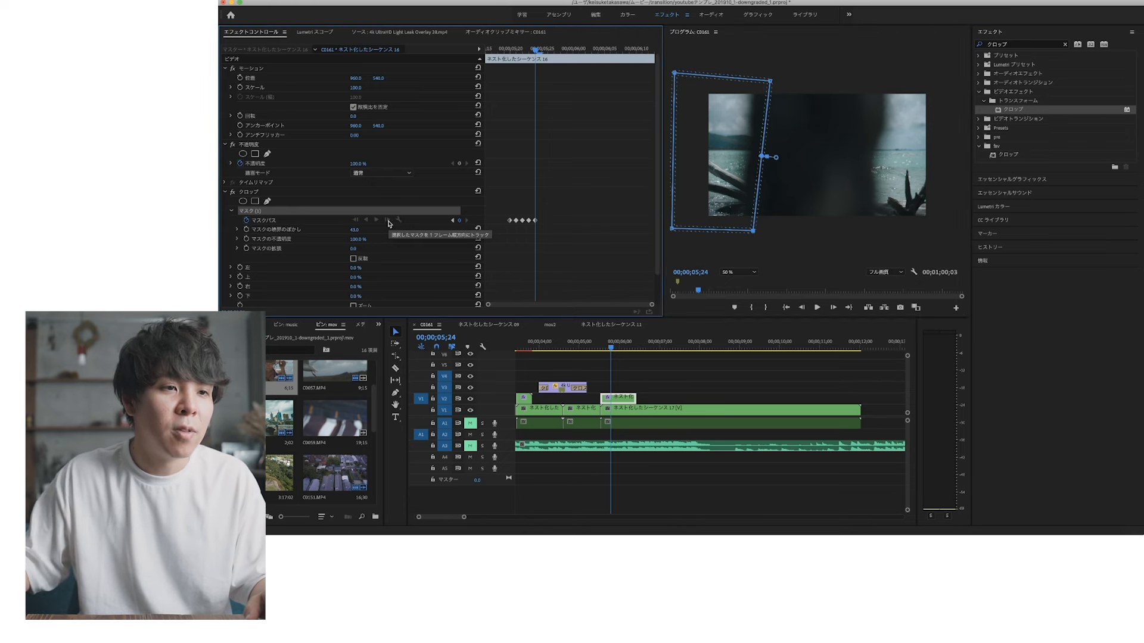
drag(772, 85, 778, 86)
drag(756, 231, 771, 233)
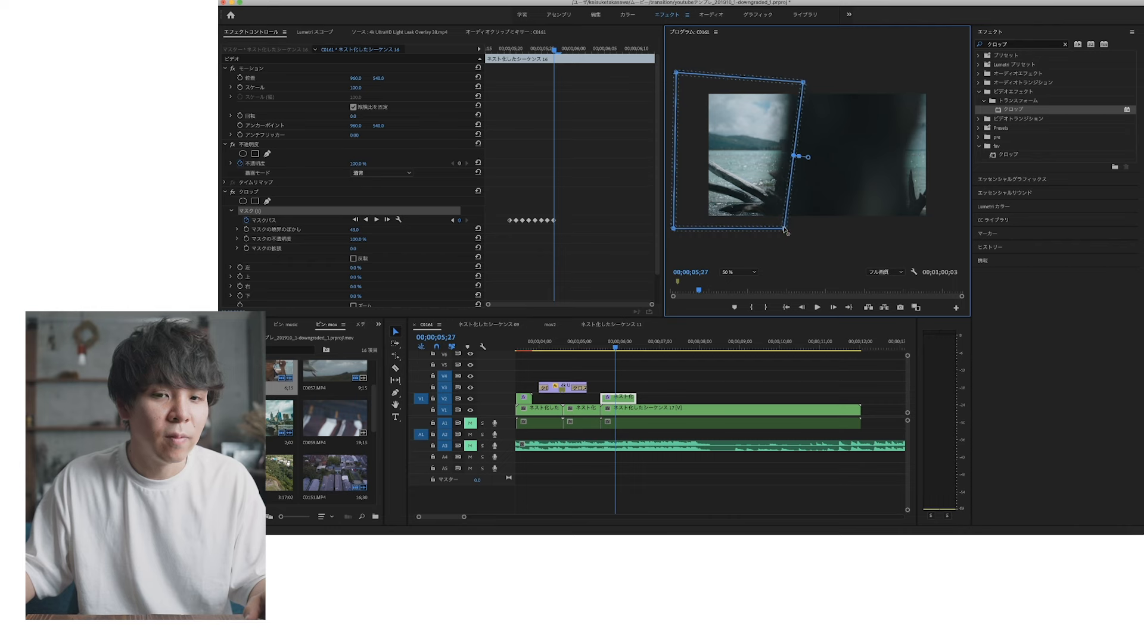
Continue tracking frame by frame past 00;00;05;27, widening the mask to about three quarters of the picture behind the trunk
click(387, 221)
drag(780, 233, 814, 231)
click(387, 221)
click(387, 221)
drag(842, 84, 864, 84)
click(387, 220)
drag(836, 232, 870, 232)
Track the mask on to 00;00;06;05, stretching both right corners beyond the picture's right edge to cover the whole frame
click(387, 221)
click(387, 220)
drag(879, 85, 894, 86)
drag(874, 232, 894, 232)
click(387, 221)
drag(898, 86, 920, 85)
drag(897, 233, 914, 233)
click(388, 220)
drag(924, 86, 937, 86)
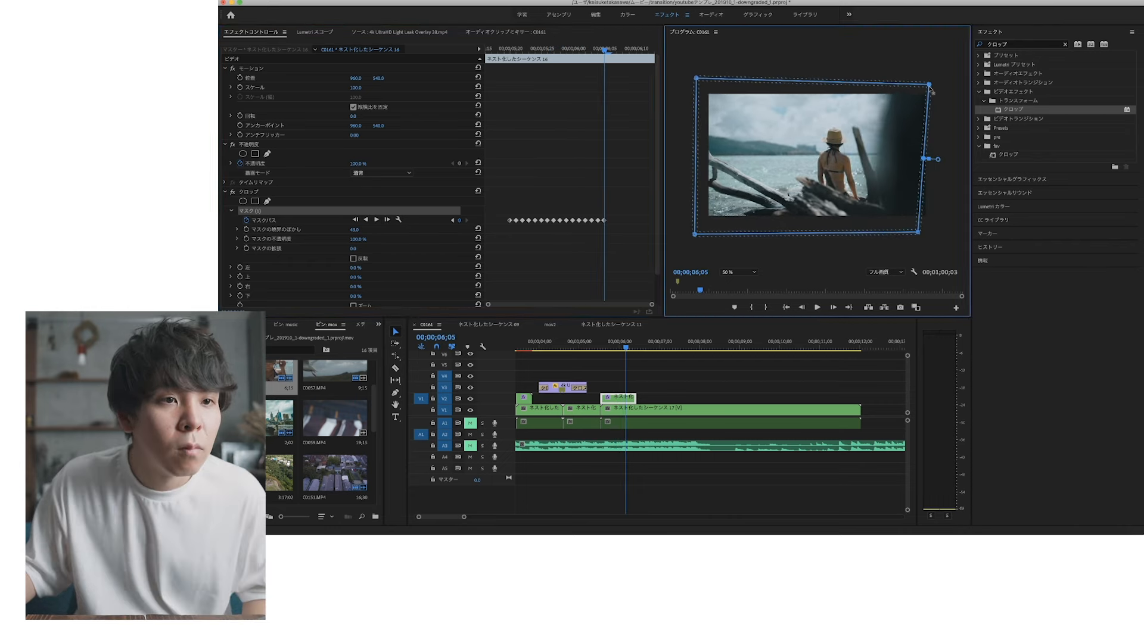
drag(918, 233, 939, 233)
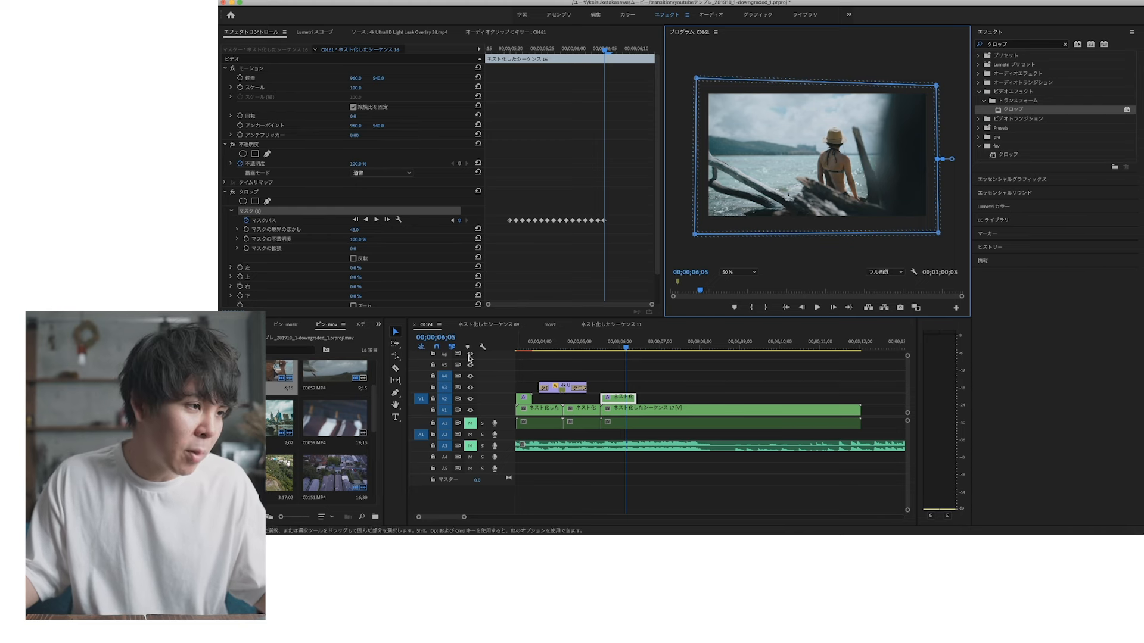
Set the クロップ effect's 左 value to 100% and increase its マスクの境界のぼかし considerably while viewing the trunk edge at 00;00;05;26
scroll(247, 226, down, 2)
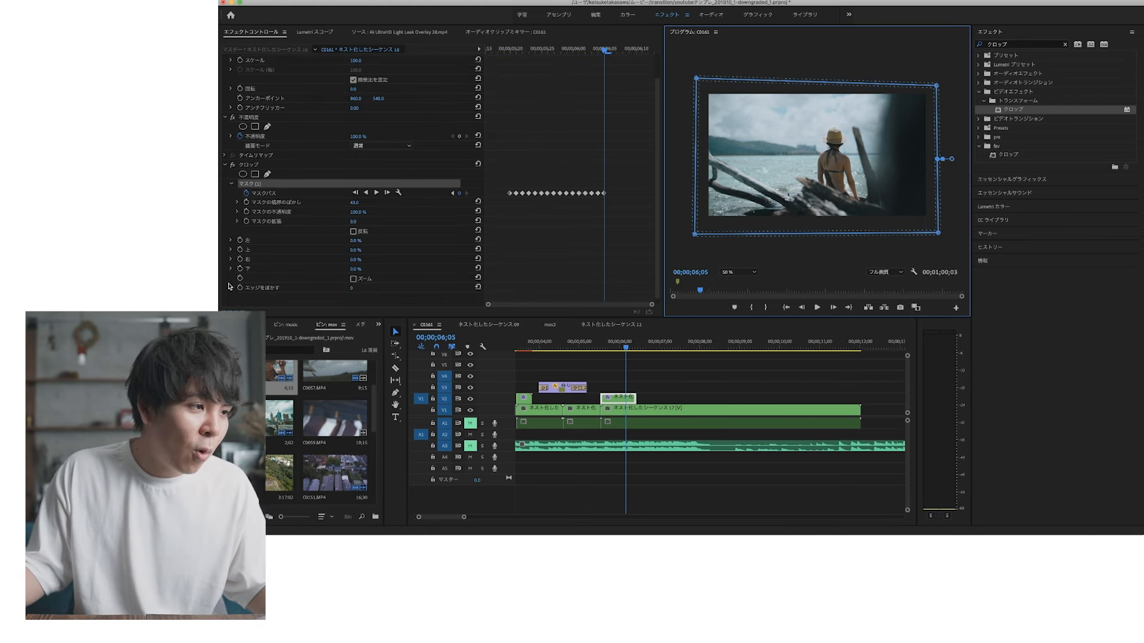
click(353, 241)
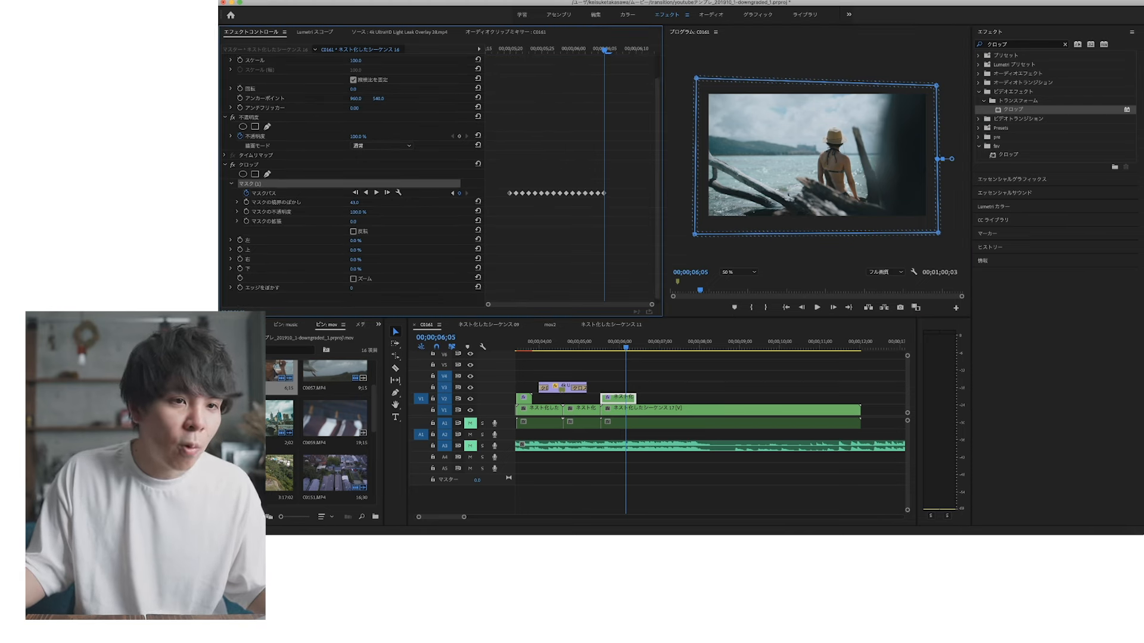
text(100)
key(Return)
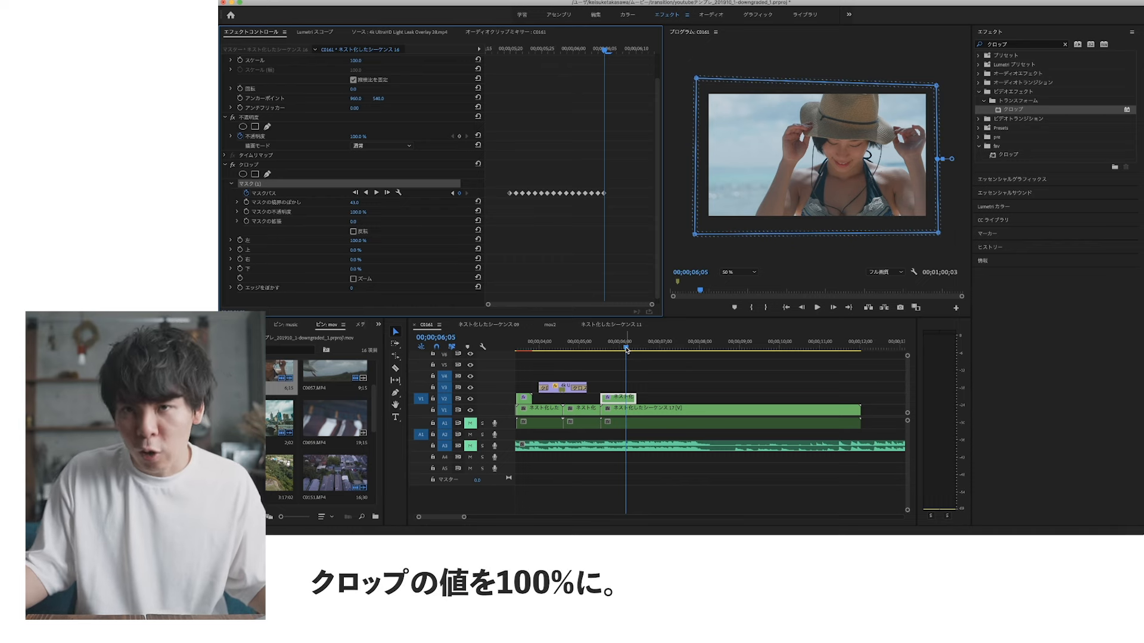
mouse_move(627, 350)
mouse_down()
mouse_move(606, 346)
mouse_move(616, 346)
mouse_up()
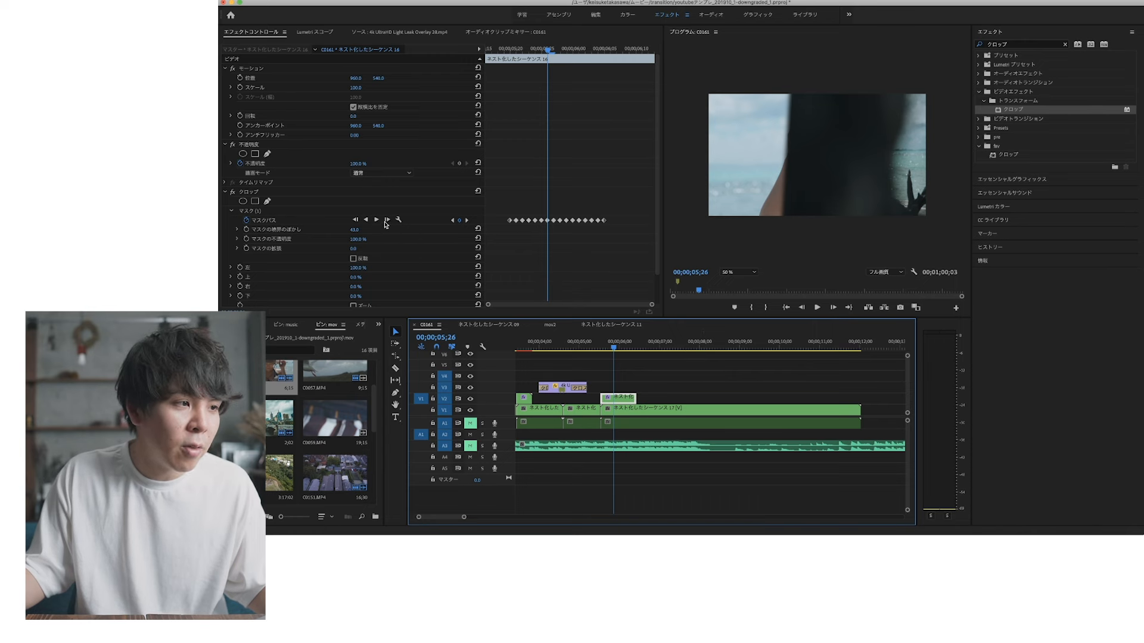
drag(354, 232, 406, 231)
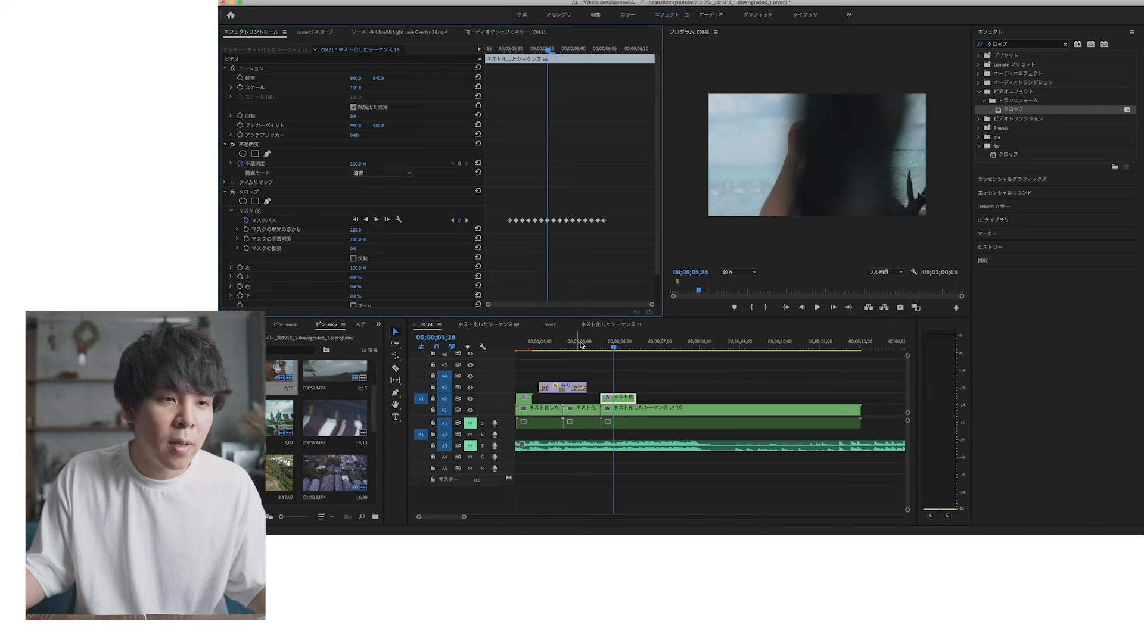
Play back the trunk mask transition twice to check the softened edge, and reselect the masked upper clip
drag(579, 345, 584, 347)
key(space)
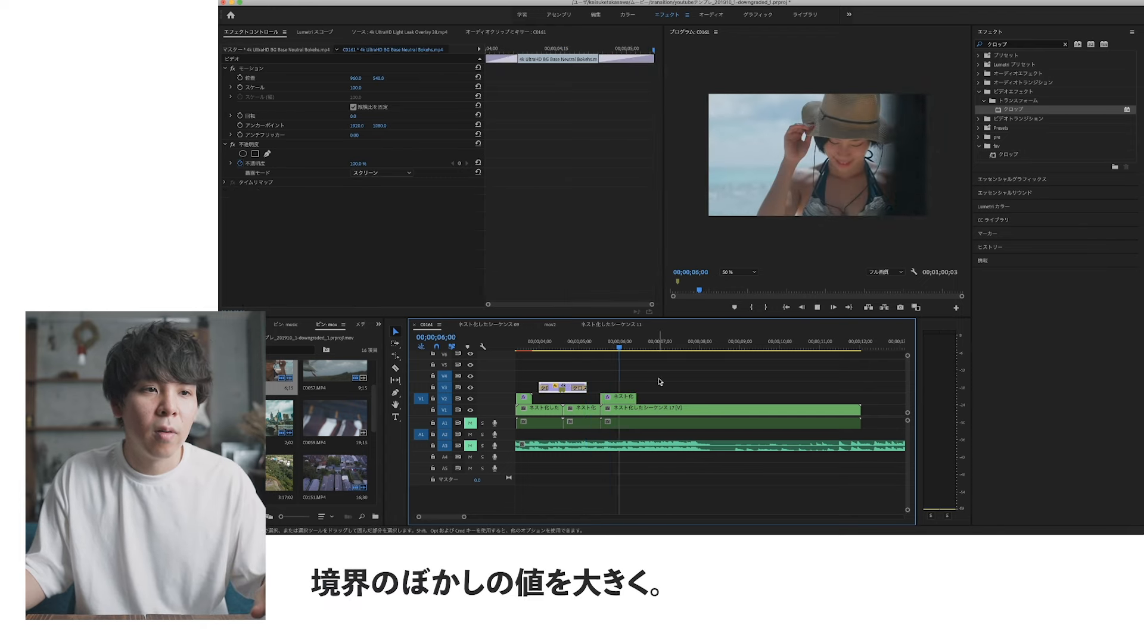
key(space)
click(599, 347)
key(space)
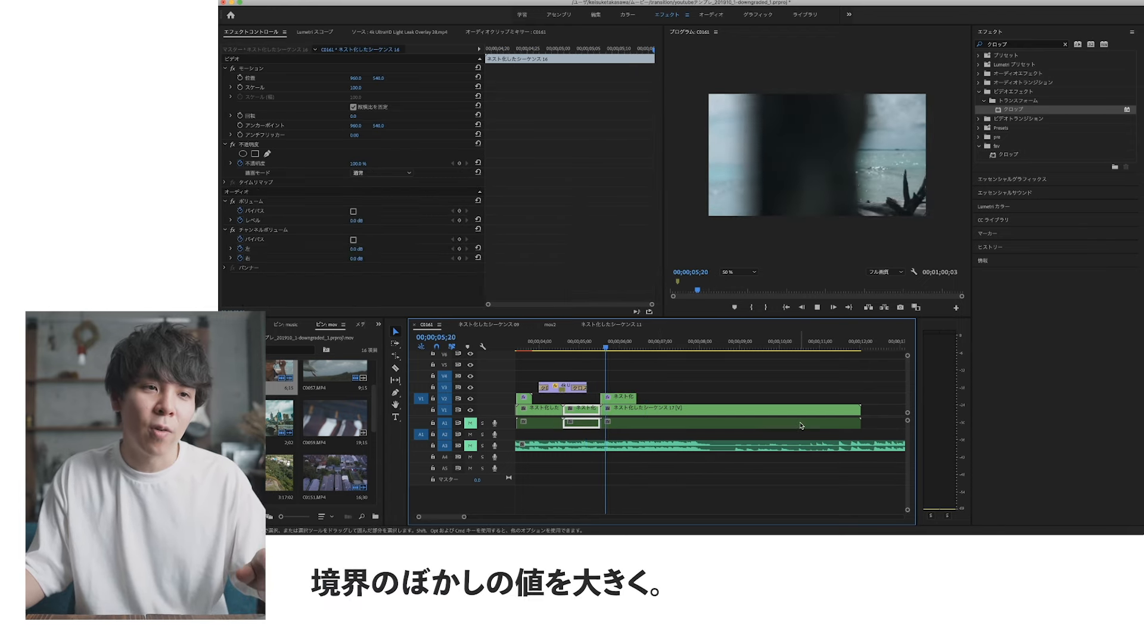
key(space)
click(620, 399)
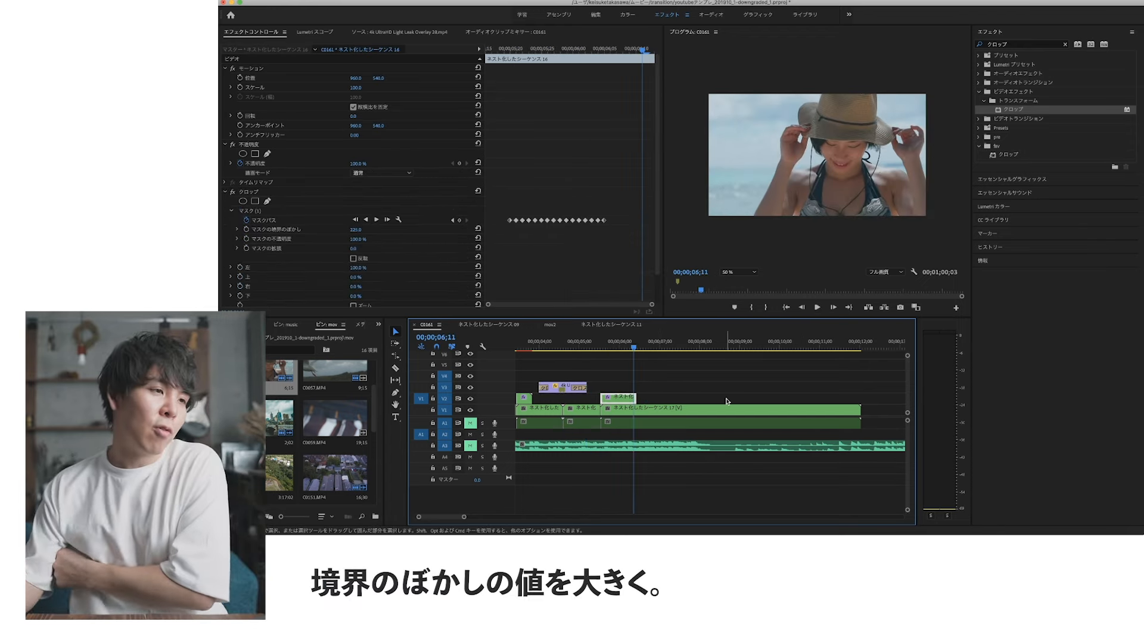